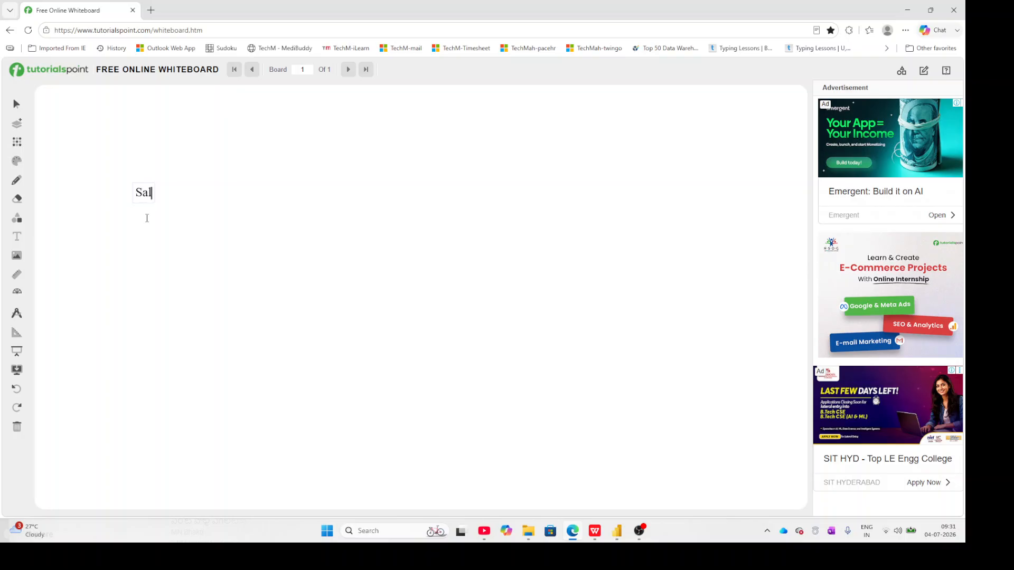
Complete the text box's first line as "Sales date" and add a second line reading "Order date".
{"action": "type", "text": "es date"}
{"action": "key", "text": "Return"}
{"action": "type", "text": "Order date"}
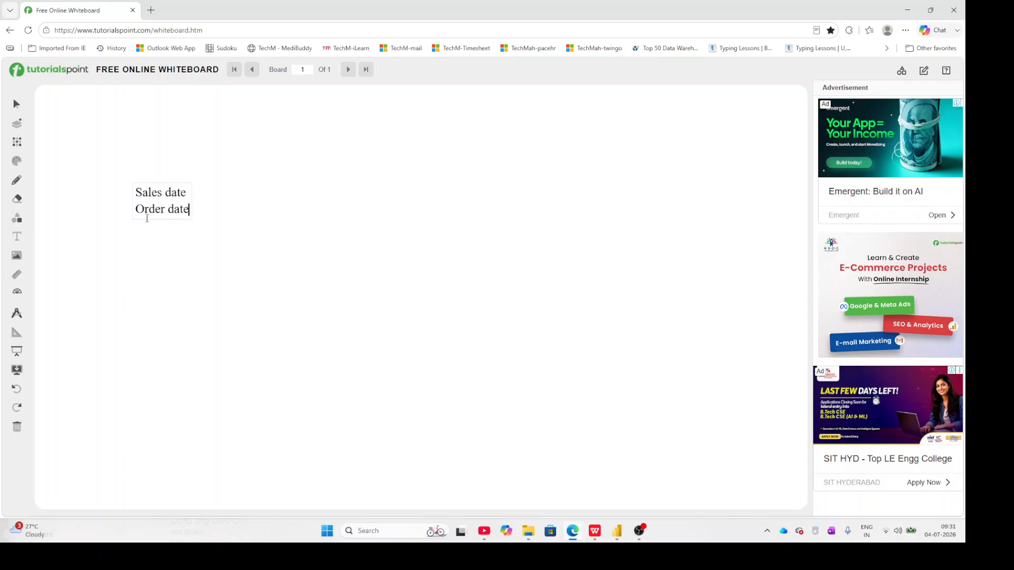
Add a "Deliver date" line below "Order date" in the list of dates.
{"action": "key", "text": "Return"}
{"action": "type", "text": "Deliver dat"}
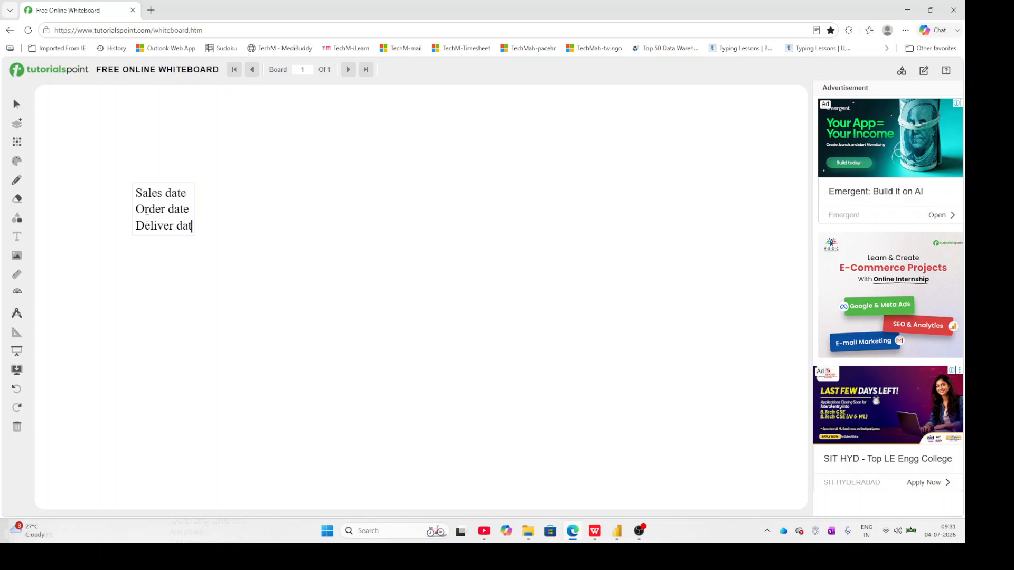
{"action": "type", "text": "e"}
{"action": "key", "text": "Return"}
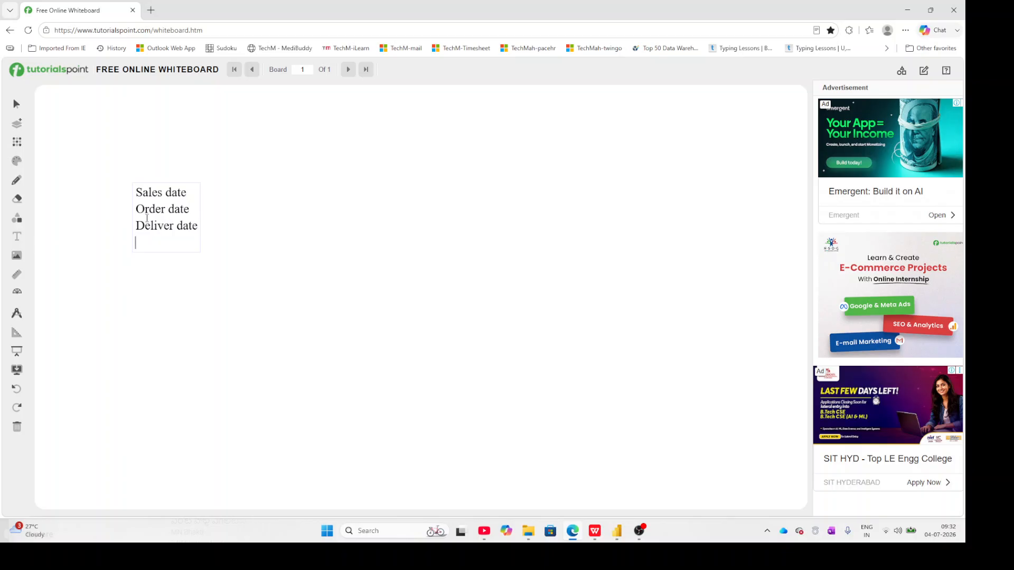
Add a fourth line reading "Invoice data" to the list of dates.
{"action": "type", "text": "Invoice data"}
{"action": "key", "text": "Return"}
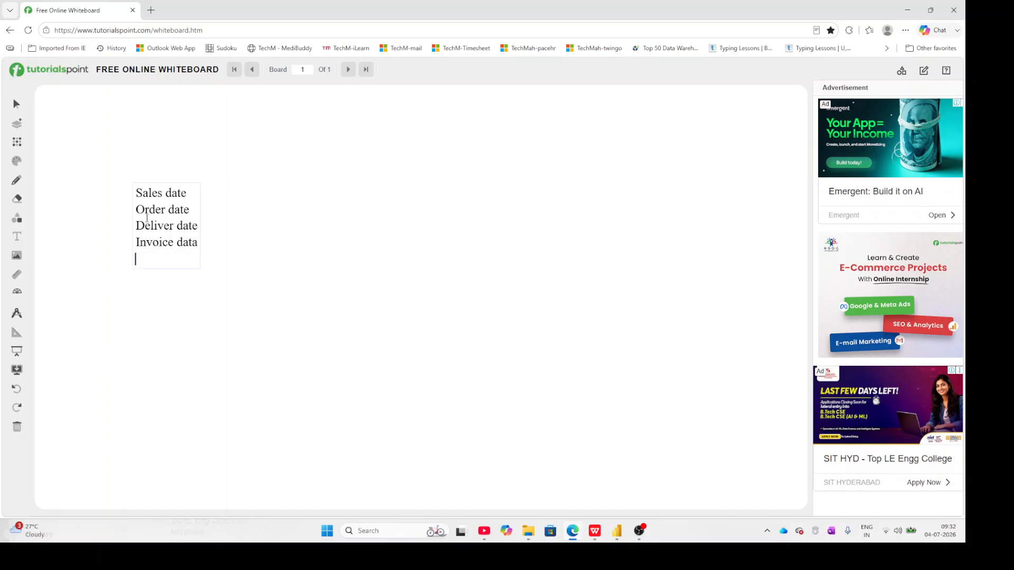
Add "Joining date" as the last line of the list of dates.
{"action": "type", "text": "Joining date"}
Correct the word "data" in the Invoice line to "date".
{"action": "left_click", "coordinate": [197, 242]}
{"action": "key", "text": "BackSpace"}
{"action": "type", "text": "e"}
Insert a new text box, place it to the right of the date list, and clear its placeholder text.
{"action": "left_click", "coordinate": [17, 240]}
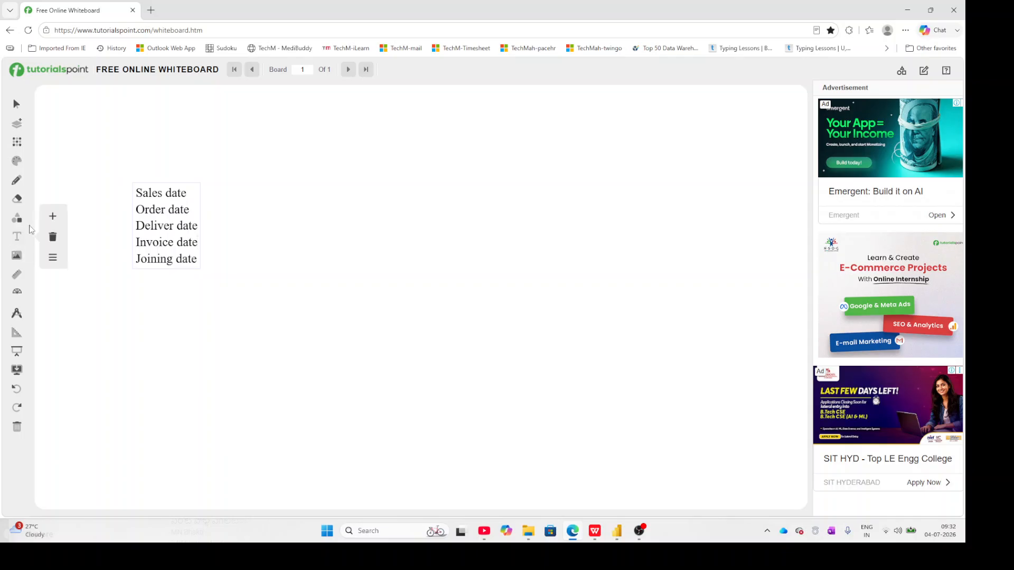
{"action": "left_click", "coordinate": [52, 217]}
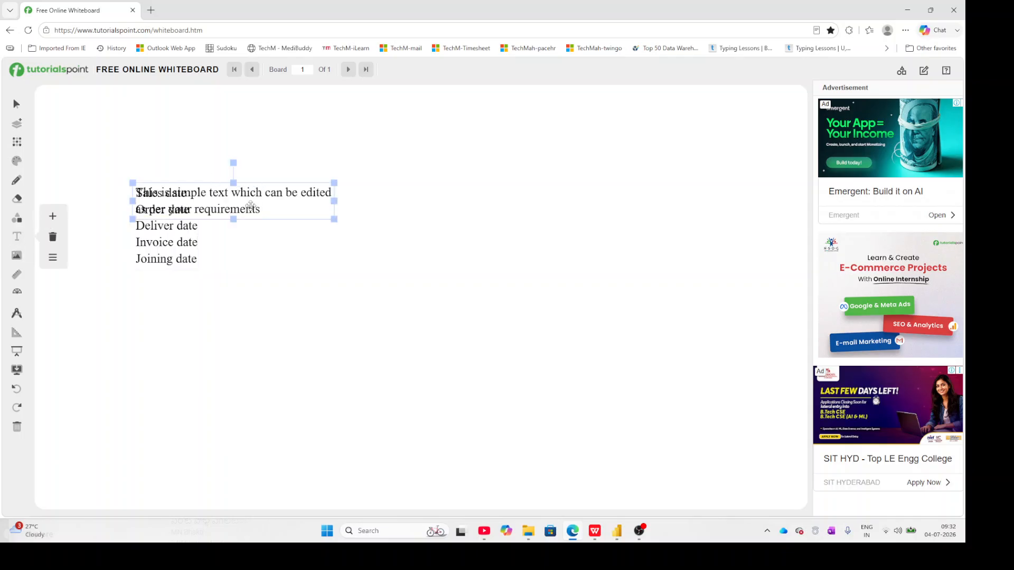
{"action": "left_click_drag", "start_coordinate": [248, 208], "coordinate": [399, 185]}
{"action": "left_click", "coordinate": [424, 185]}
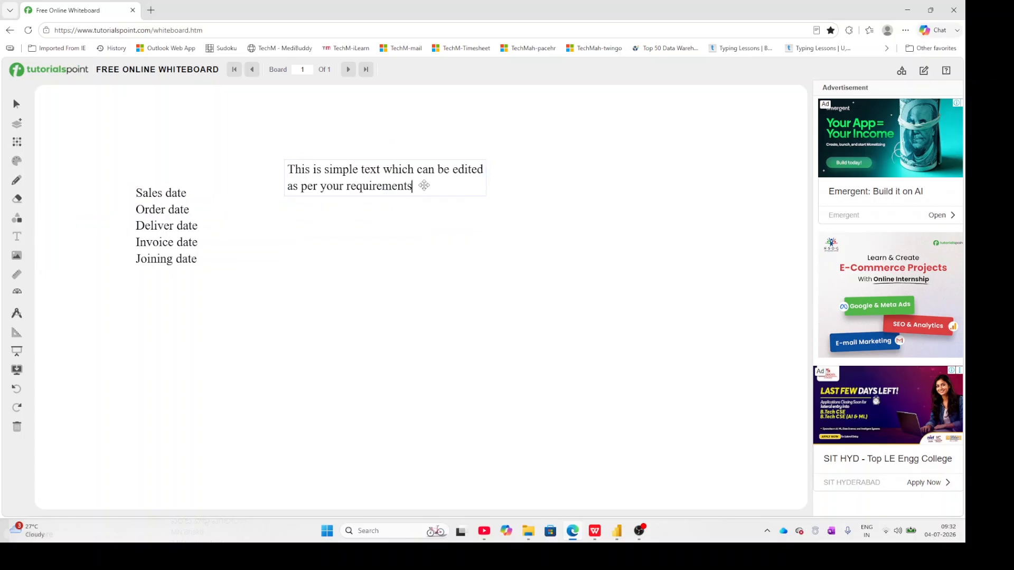
{"action": "key", "text": "BackSpace"}
{"action": "key", "text": "BackSpace"}
{"action": "key", "text": "BackSpace"}
{"action": "key", "text": "BackSpace"}
{"action": "key", "text": "BackSpace"}
{"action": "key", "text": "BackSpace"}
{"action": "key", "text": "BackSpace"}
{"action": "key", "text": "BackSpace"}
{"action": "key", "text": "BackSpace"}
{"action": "key", "text": "BackSpace"}
{"action": "key", "text": "BackSpace"}
{"action": "key", "text": "BackSpace"}
{"action": "key", "text": "BackSpace"}
{"action": "key", "text": "BackSpace"}
{"action": "key", "text": "BackSpace"}
{"action": "key", "text": "BackSpace"}
{"action": "key", "text": "BackSpace"}
{"action": "key", "text": "BackSpace"}
{"action": "key", "text": "BackSpace"}
{"action": "key", "text": "BackSpace"}
{"action": "key", "text": "BackSpace"}
{"action": "key", "text": "BackSpace"}
{"action": "key", "text": "BackSpace"}
{"action": "key", "text": "BackSpace"}
{"action": "key", "text": "BackSpace"}
{"action": "key", "text": "BackSpace"}
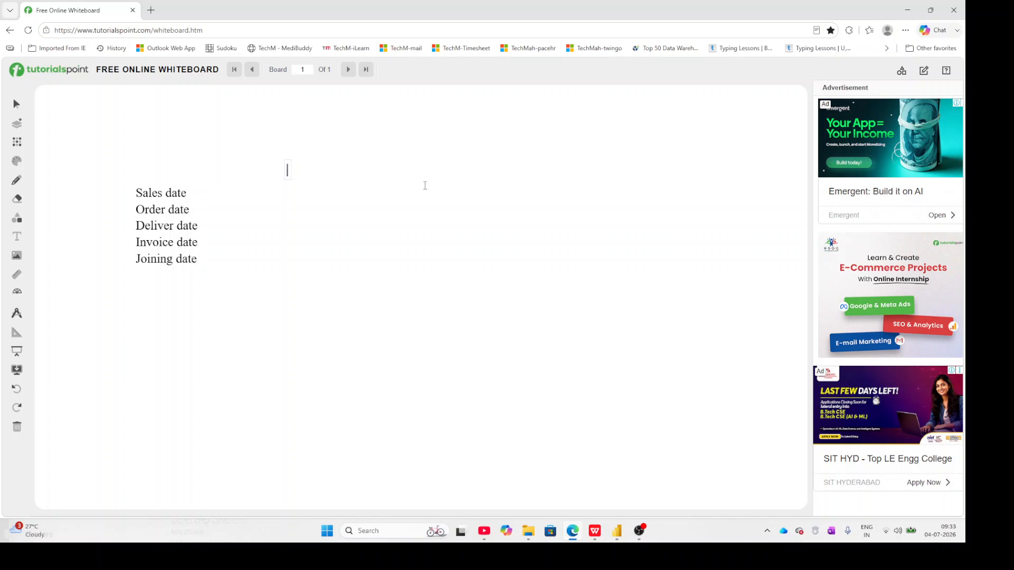
Enter "sales by year" and "Sale by month" as two lines in the new text box.
{"action": "type", "text": "sales by year"}
{"action": "key", "text": "Return"}
{"action": "type", "text": "Sale"}
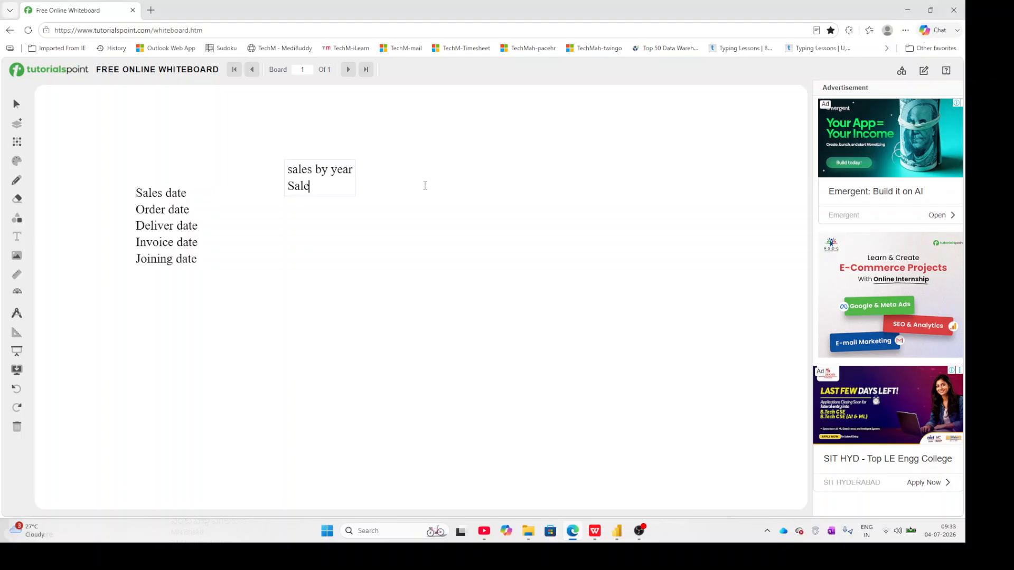
{"action": "type", "text": " by month"}
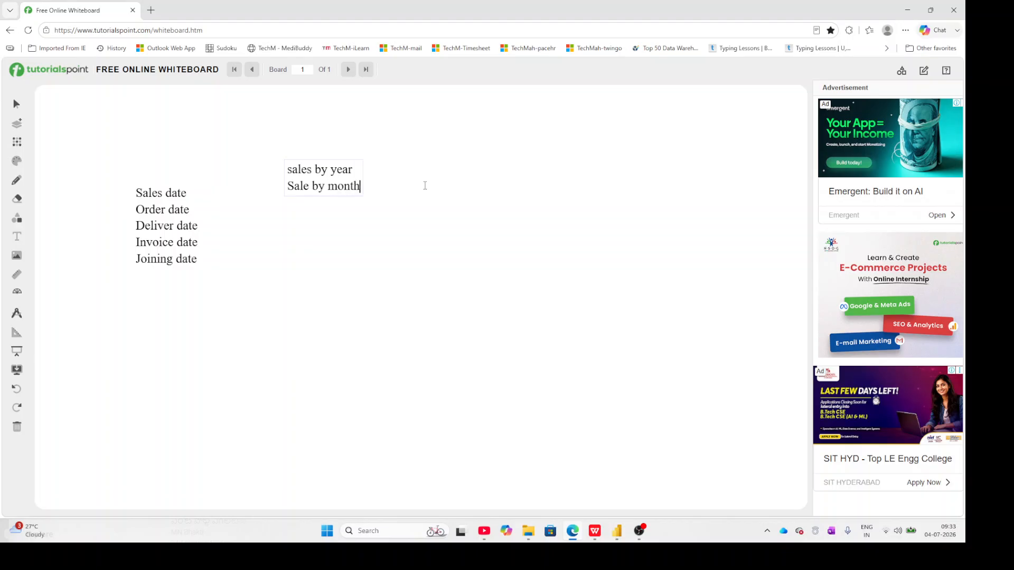
Add a third line reading "sales by quarter" to the sales analysis list.
{"action": "key", "text": "Return"}
{"action": "type", "text": "sal"}
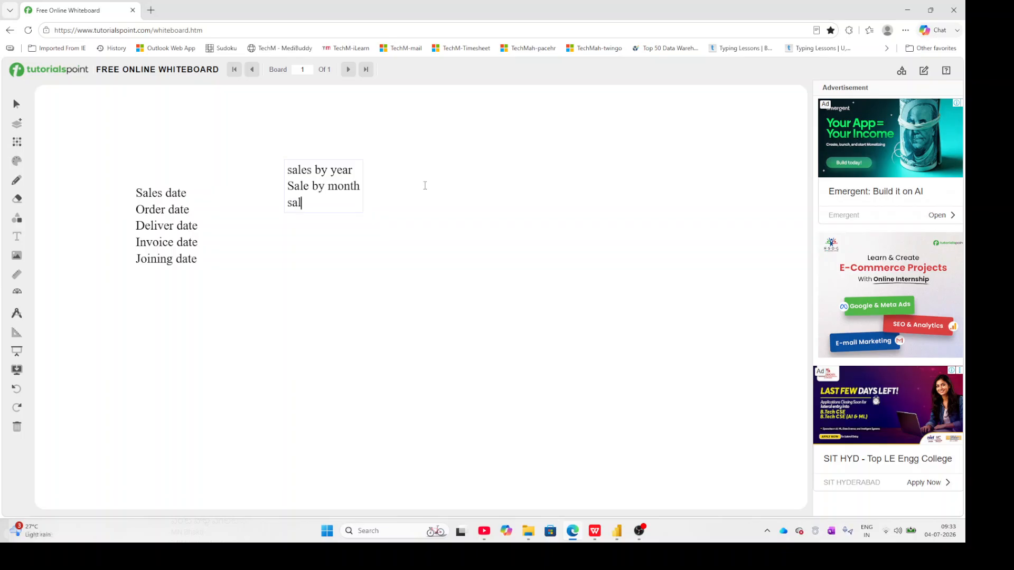
{"action": "type", "text": "es by quarter"}
{"action": "key", "text": "Return"}
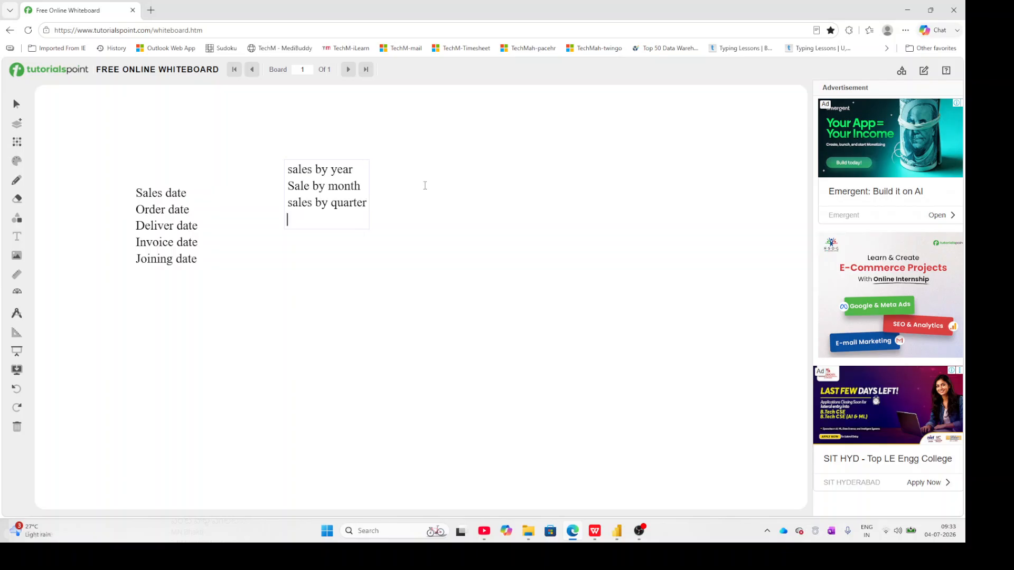
Add a line reading "sales by weekdays" below the quarter line.
{"action": "type", "text": "sales by weekda"}
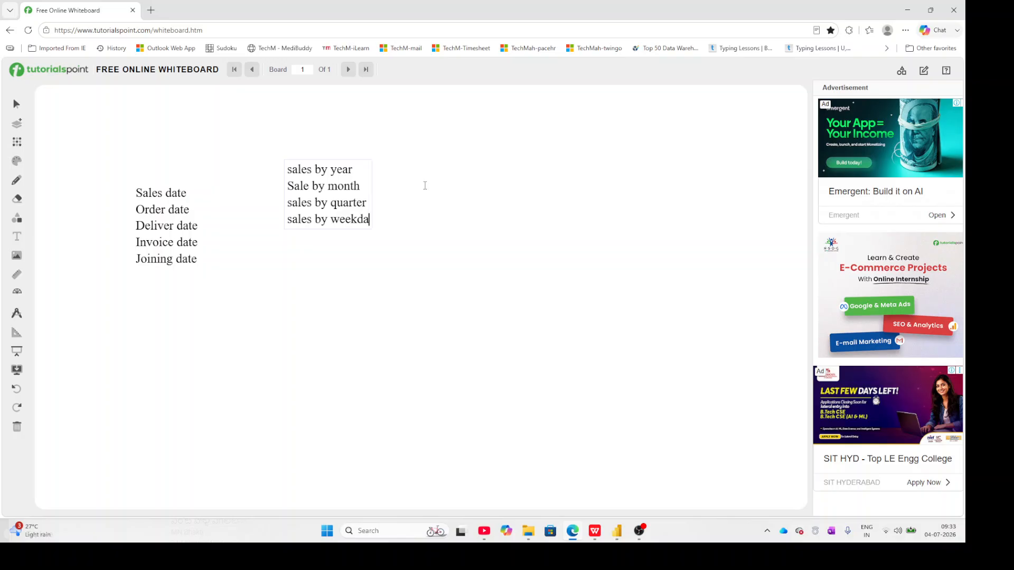
{"action": "type", "text": "ys"}
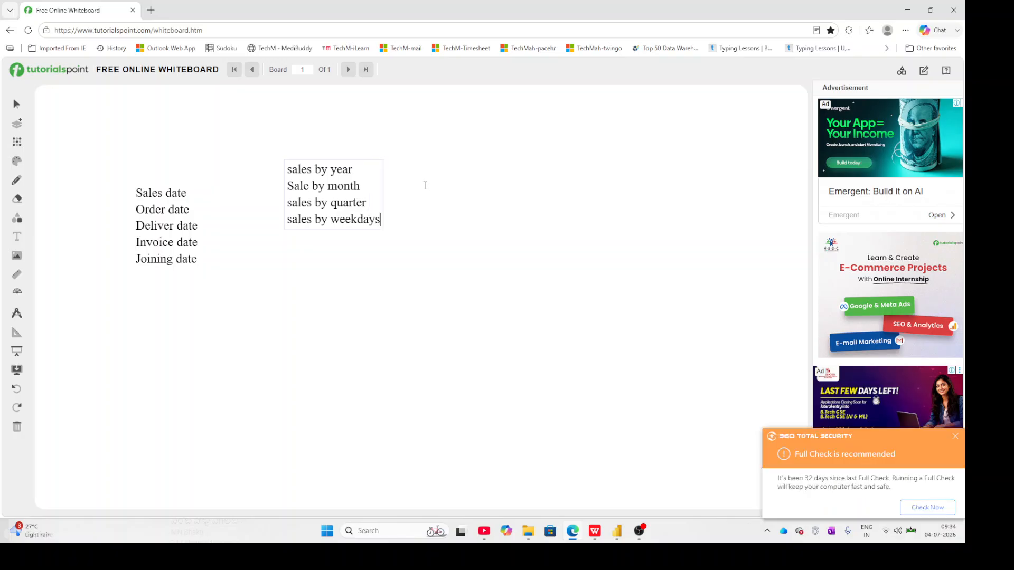
{"action": "key", "text": "Return"}
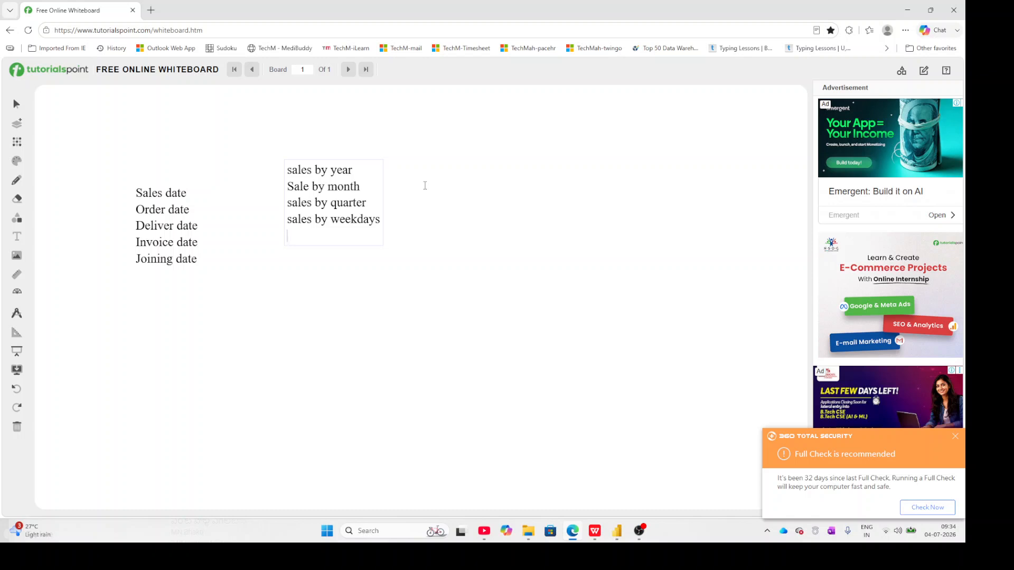
Add a line reading "Sales in current month" to the sales analysis list.
{"action": "type", "text": "Sales in current mon"}
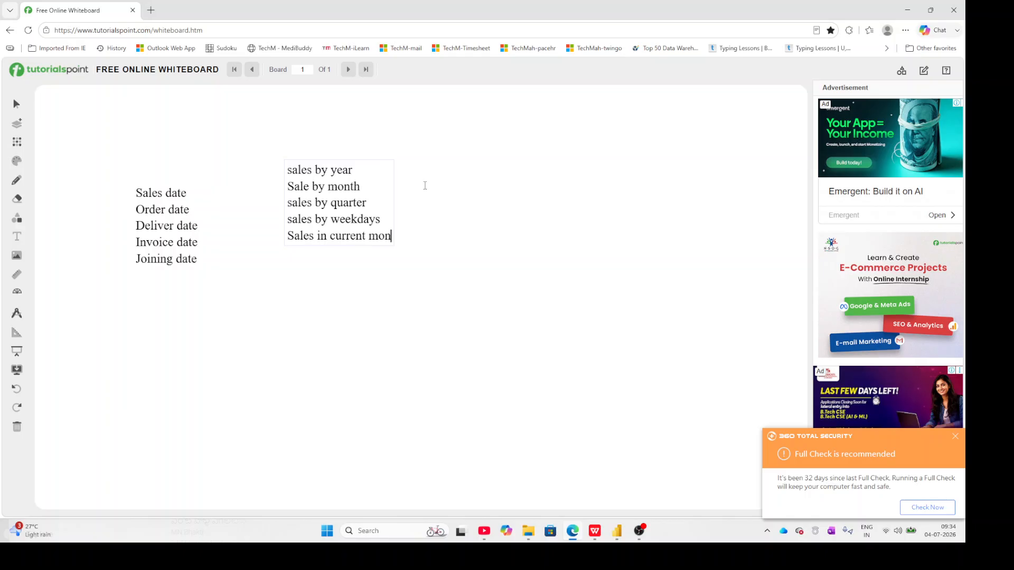
{"action": "type", "text": "th"}
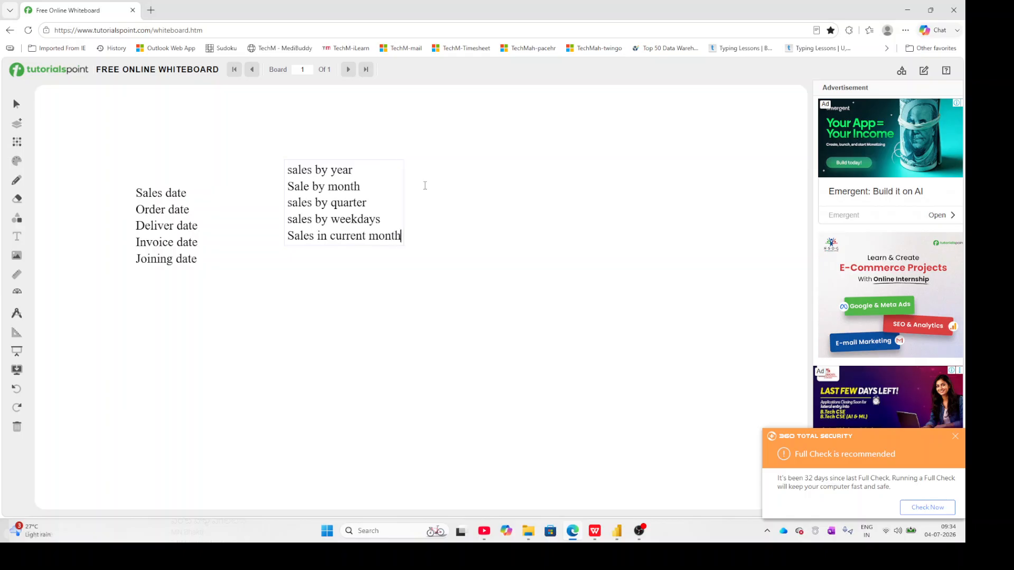
{"action": "key", "text": "Return"}
Add "sales in previous year" as the last entry of the sales list and finish editing that text box.
{"action": "type", "text": "sales in previo"}
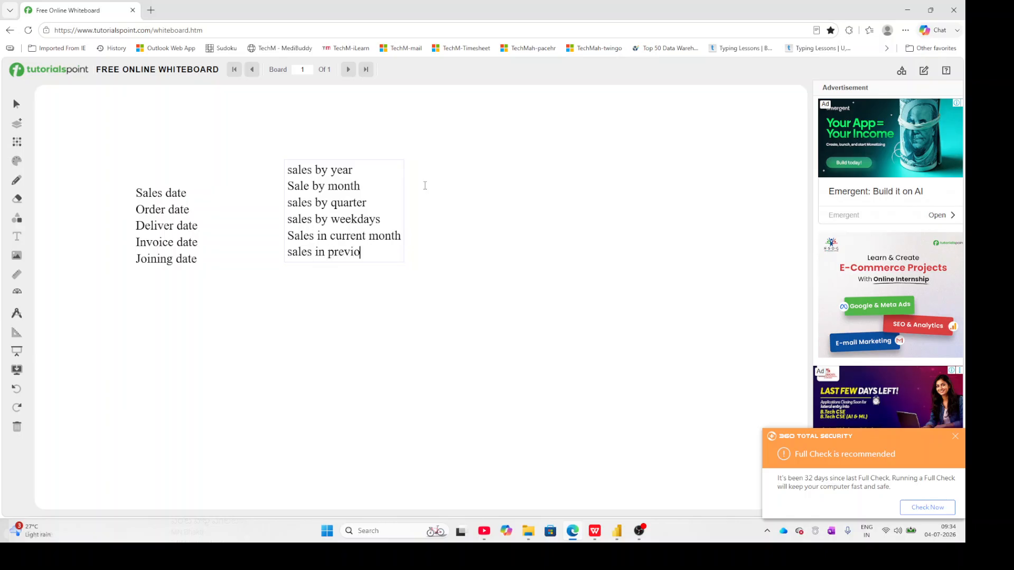
{"action": "type", "text": "us year"}
{"action": "key", "text": "Return"}
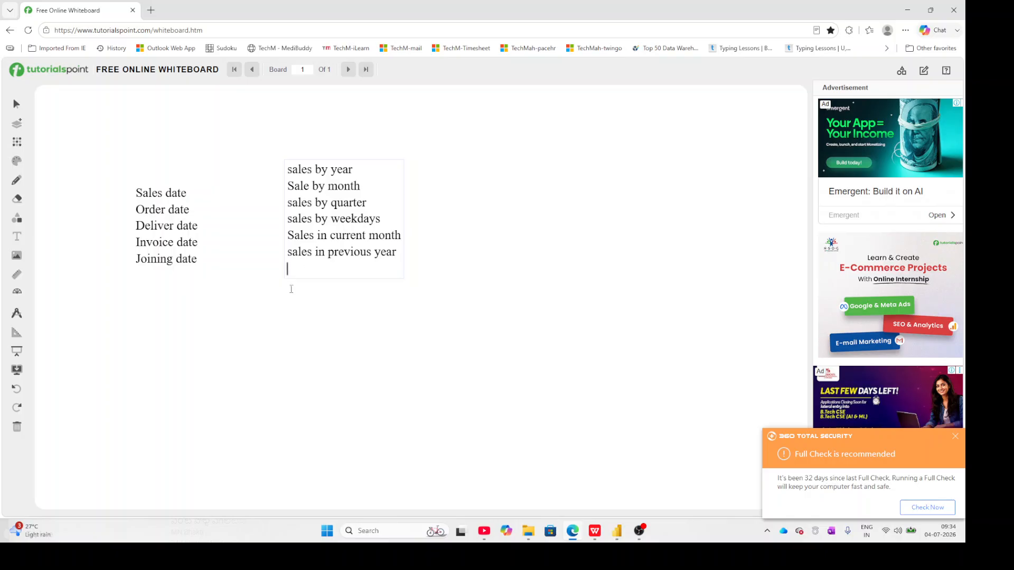
{"action": "left_click", "coordinate": [230, 354]}
Insert another text box, place it above and to the right of the sales list, and clear its placeholder text.
{"action": "left_click", "coordinate": [18, 239]}
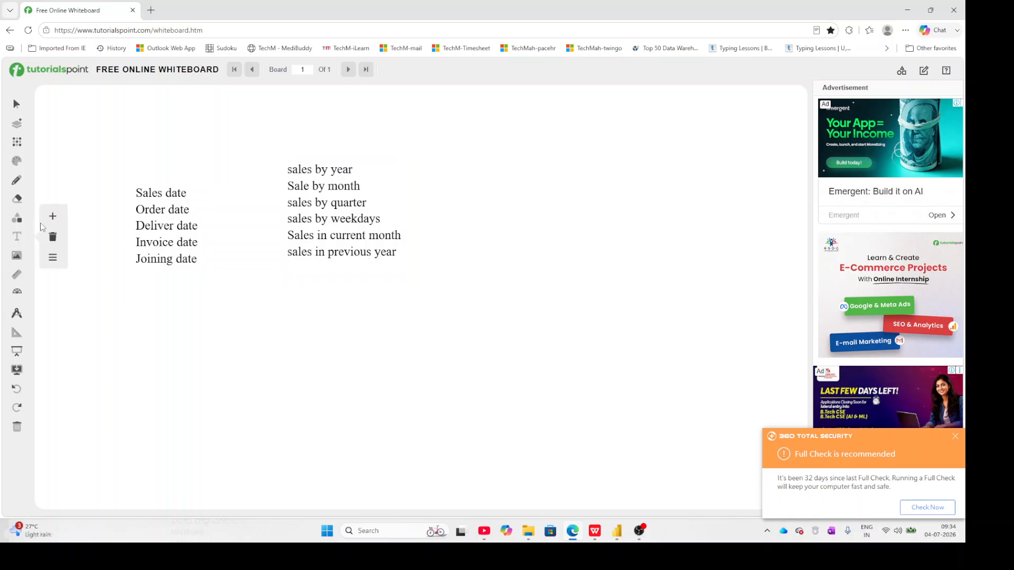
{"action": "left_click", "coordinate": [53, 218]}
{"action": "left_click_drag", "start_coordinate": [256, 192], "coordinate": [551, 135]}
{"action": "left_click", "coordinate": [561, 157]}
{"action": "key", "text": "BackSpace"}
{"action": "key", "text": "BackSpace"}
{"action": "key", "text": "BackSpace"}
{"action": "key", "text": "BackSpace"}
{"action": "key", "text": "BackSpace"}
{"action": "key", "text": "BackSpace"}
{"action": "key", "text": "BackSpace"}
{"action": "key", "text": "BackSpace"}
{"action": "key", "text": "BackSpace"}
{"action": "key", "text": "BackSpace"}
{"action": "key", "text": "BackSpace"}
{"action": "key", "text": "BackSpace"}
{"action": "key", "text": "BackSpace"}
{"action": "key", "text": "BackSpace"}
{"action": "key", "text": "BackSpace"}
{"action": "key", "text": "BackSpace"}
{"action": "key", "text": "BackSpace"}
{"action": "key", "text": "BackSpace"}
{"action": "key", "text": "BackSpace"}
{"action": "key", "text": "BackSpace"}
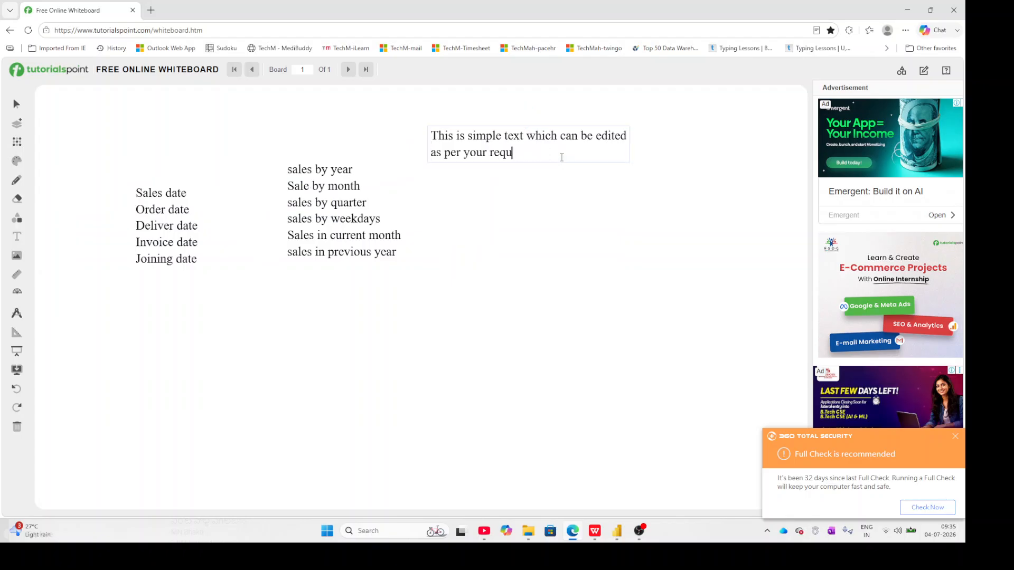
{"action": "key", "text": "BackSpace"}
{"action": "key", "text": "BackSpace"}
{"action": "key", "text": "BackSpace"}
{"action": "key", "text": "BackSpace"}
{"action": "key", "text": "BackSpace"}
{"action": "key", "text": "BackSpace"}
{"action": "key", "text": "BackSpace"}
{"action": "key", "text": "BackSpace"}
{"action": "key", "text": "BackSpace"}
{"action": "key", "text": "BackSpace"}
{"action": "key", "text": "BackSpace"}
{"action": "key", "text": "BackSpace"}
{"action": "key", "text": "BackSpace"}
{"action": "key", "text": "BackSpace"}
{"action": "key", "text": "BackSpace"}
{"action": "key", "text": "BackSpace"}
{"action": "key", "text": "BackSpace"}
{"action": "key", "text": "BackSpace"}
{"action": "key", "text": "BackSpace"}
{"action": "key", "text": "BackSpace"}
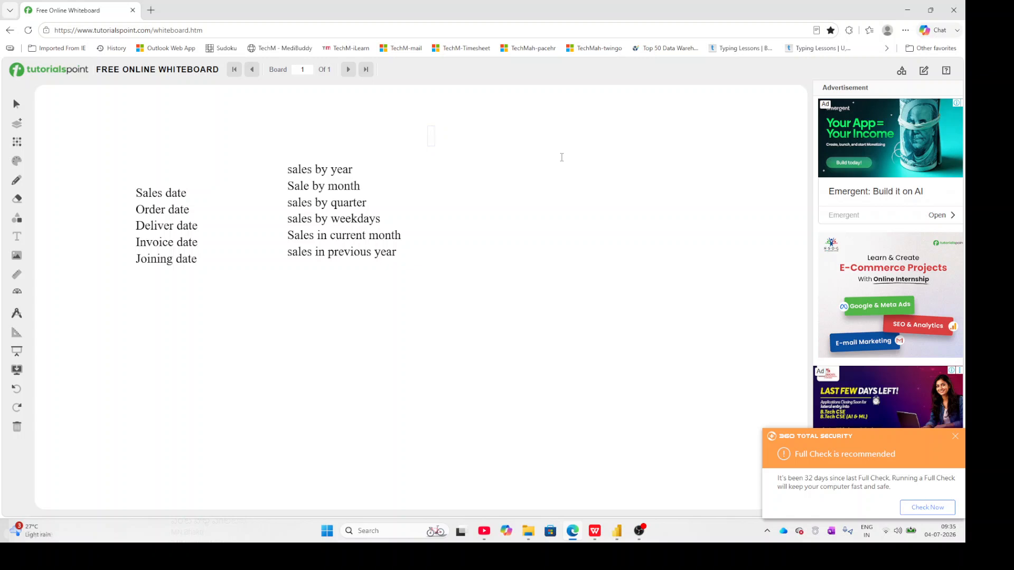
Enter the heading "Today's functions" in the empty text box.
{"action": "type", "text": "Today's functions"}
{"action": "key", "text": "Return"}
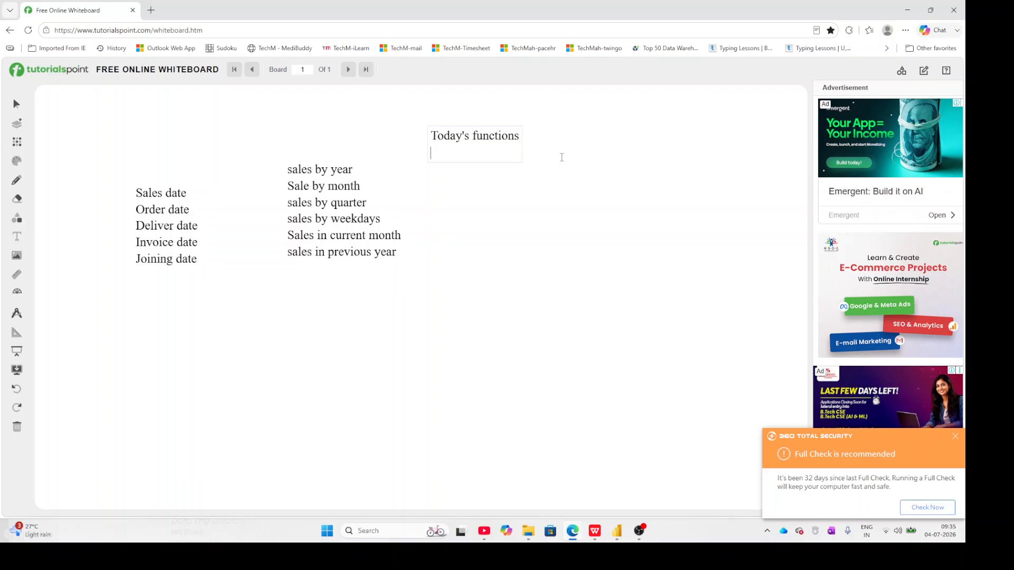
Add the first numbered item "1.Today()" under the heading.
{"action": "type", "text": "1.Today()"}
{"action": "key", "text": "Return"}
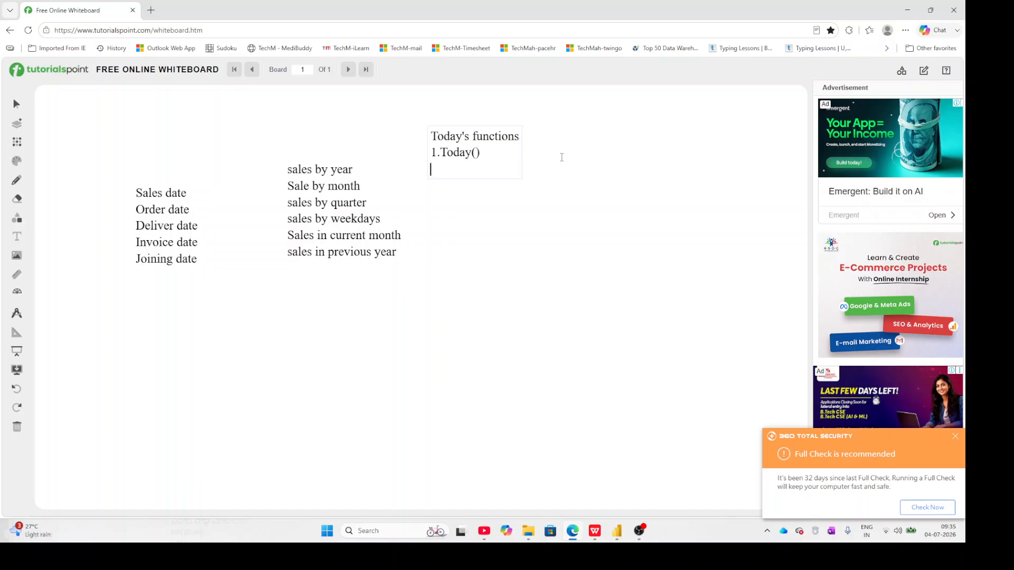
Add the second numbered item "2.now()" to the functions list.
{"action": "type", "text": "now()"}
{"action": "key", "text": "Left"}
{"action": "key", "text": "Left"}
{"action": "key", "text": "Left"}
{"action": "key", "text": "Left"}
{"action": "key", "text": "Left"}
{"action": "type", "text": "2."}
{"action": "key", "text": "Right"}
{"action": "key", "text": "Right"}
{"action": "key", "text": "Right"}
{"action": "key", "text": "Right"}
{"action": "key", "text": "Right"}
{"action": "key", "text": "Return"}
Add the third numbered item "3.year()" to the functions list.
{"action": "type", "text": "3"}
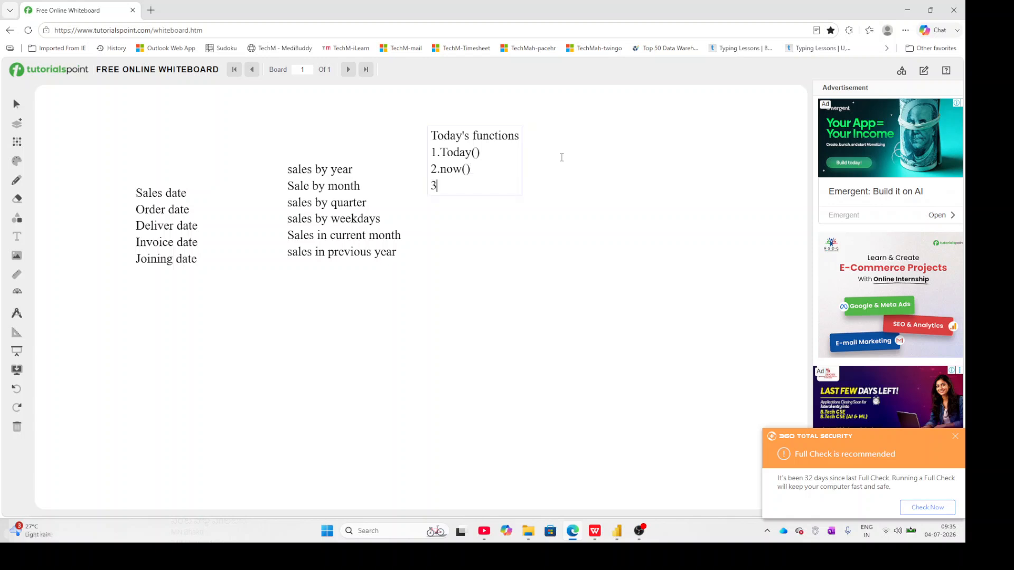
{"action": "type", "text": ".year()"}
{"action": "key", "text": "Return"}
Add the fourth numbered item "4.month()" to the functions list.
{"action": "type", "text": "4"}
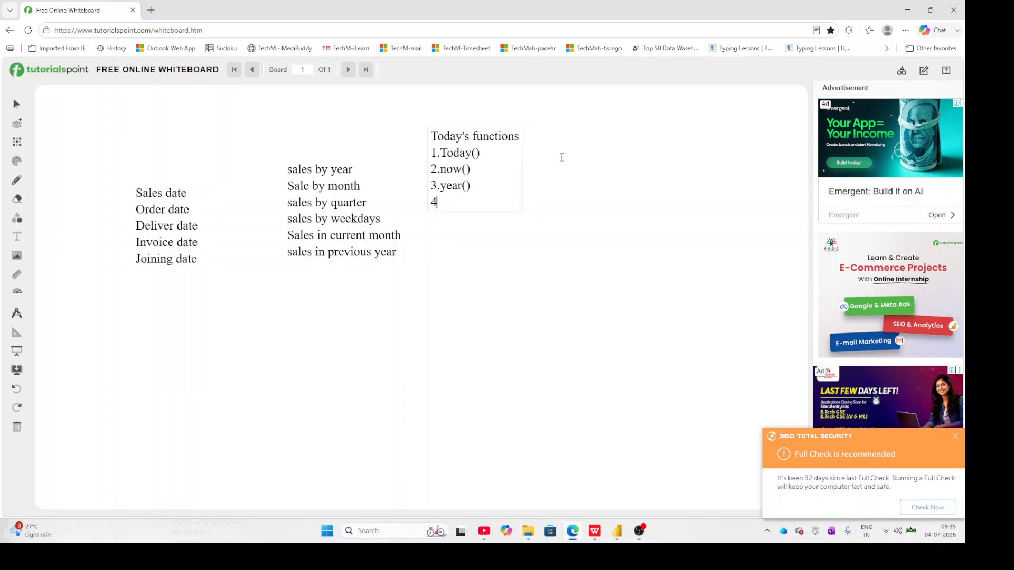
{"action": "type", "text": ".month()"}
{"action": "key", "text": "Return"}
Add the fifth numbered item "5.Day()" to the functions list.
{"action": "type", "text": "5."}
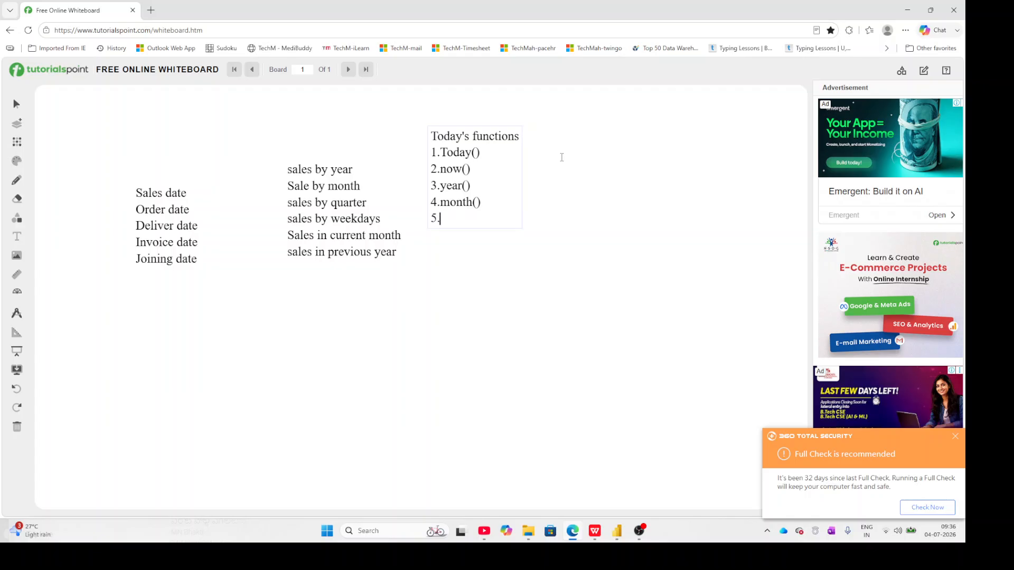
{"action": "type", "text": "Day()"}
{"action": "key", "text": "Return"}
Add the sixth numbered item "6.weekday()" to the functions list.
{"action": "type", "text": "6"}
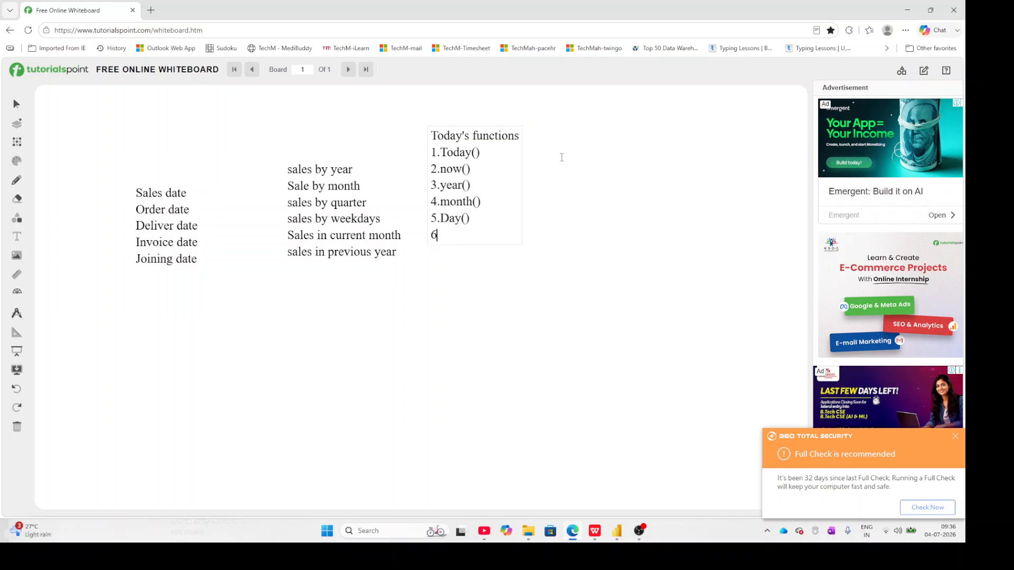
{"action": "type", "text": ".weekday()"}
{"action": "key", "text": "Return"}
Add the seventh numbered item "7.Format()" to the functions list.
{"action": "type", "text": "7"}
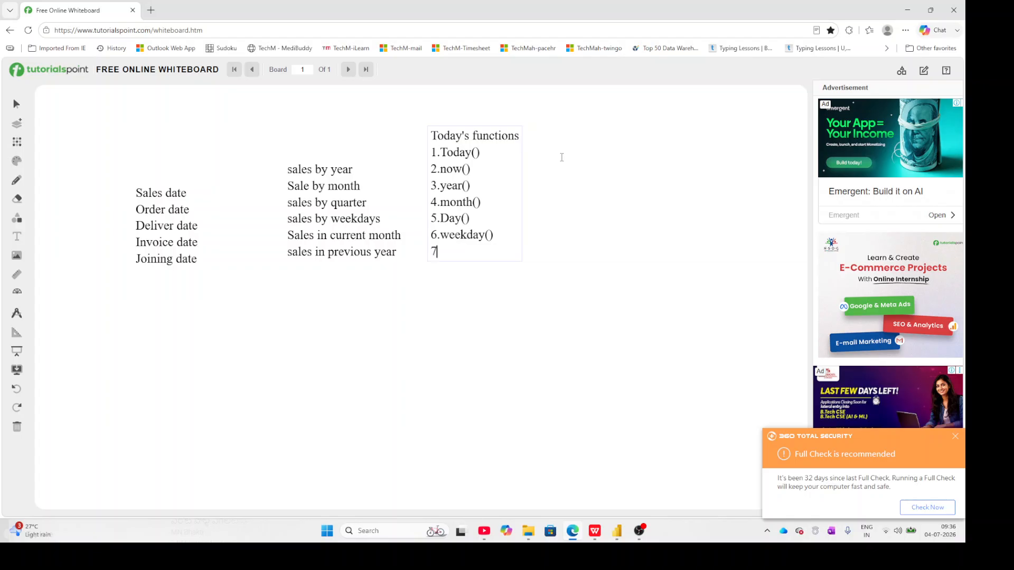
{"action": "type", "text": ".Format()"}
{"action": "key", "text": "Return"}
Add the eighth numbered item "8.Date diff()" to the functions list.
{"action": "type", "text": "8.Date diff"}
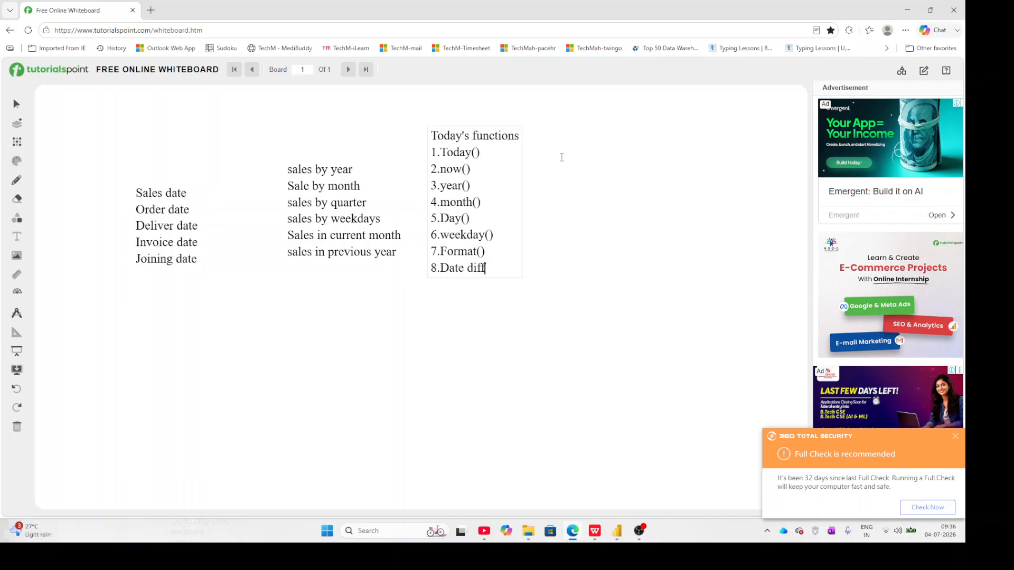
{"action": "type", "text": "()"}
{"action": "key", "text": "Return"}
Add the ninth numbered item "9.EDate()" to the functions list.
{"action": "type", "text": "9.EF"}
{"action": "key", "text": "BackSpace"}
{"action": "type", "text": "Date()"}
{"action": "key", "text": "Return"}
Add the tenth numbered item "10.EO month()" to the functions list.
{"action": "type", "text": "10."}
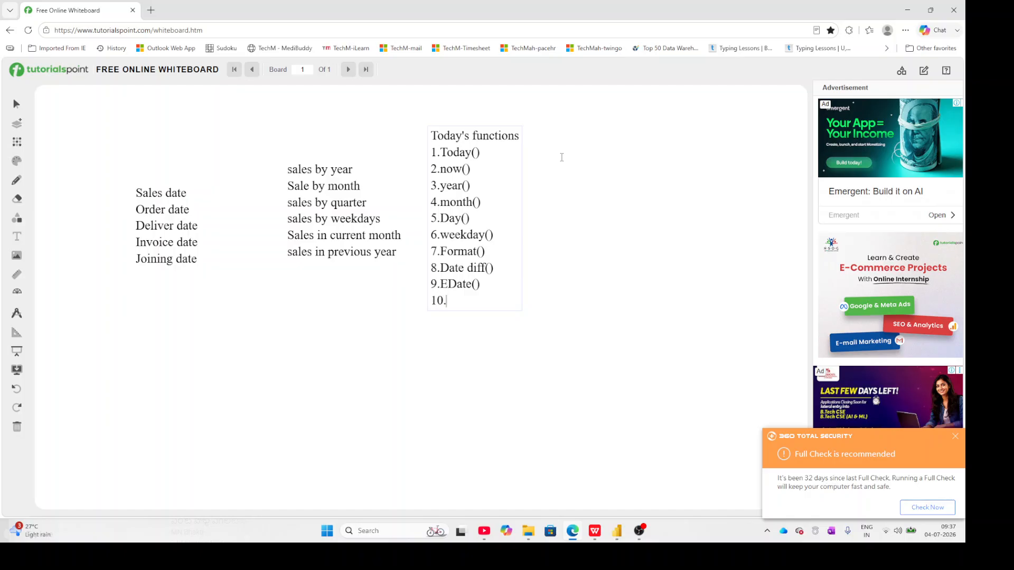
{"action": "type", "text": "EO month()"}
{"action": "left_click", "coordinate": [485, 154]}
Switch to Power BI Desktop, look at the report page and return to the Customers data in Table view.
{"action": "left_click", "coordinate": [617, 542]}
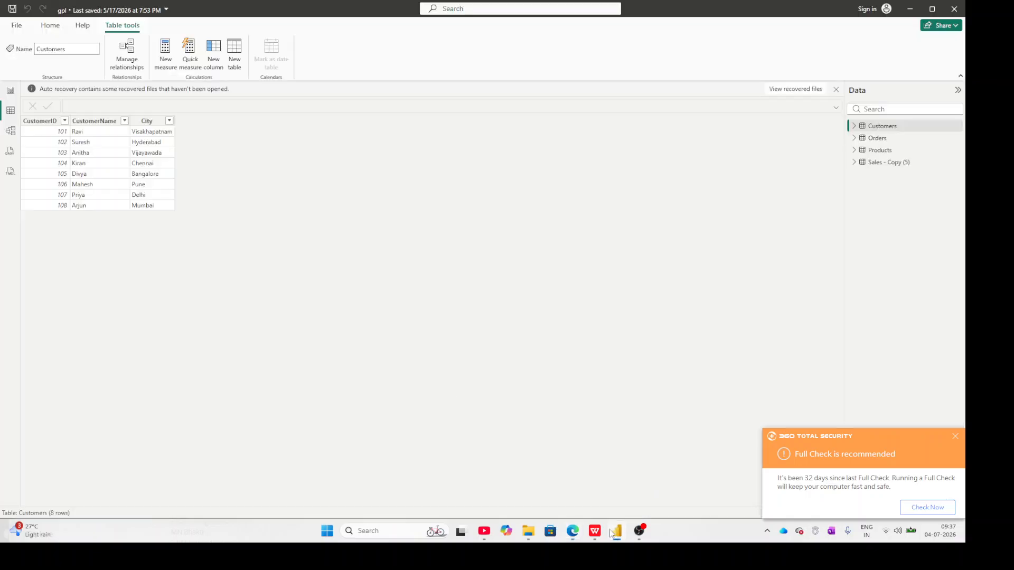
{"action": "left_click", "coordinate": [11, 90]}
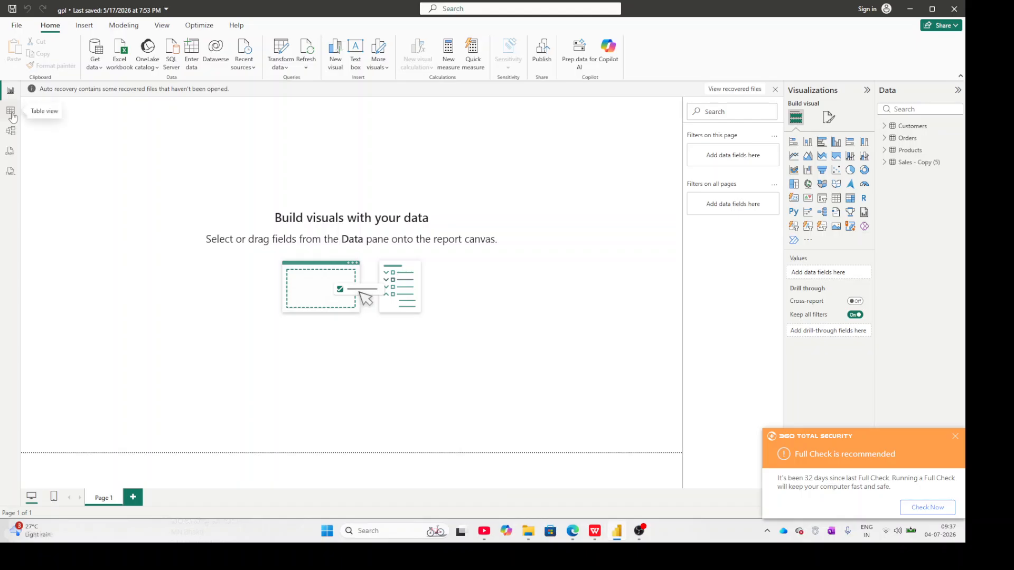
{"action": "left_click", "coordinate": [11, 113]}
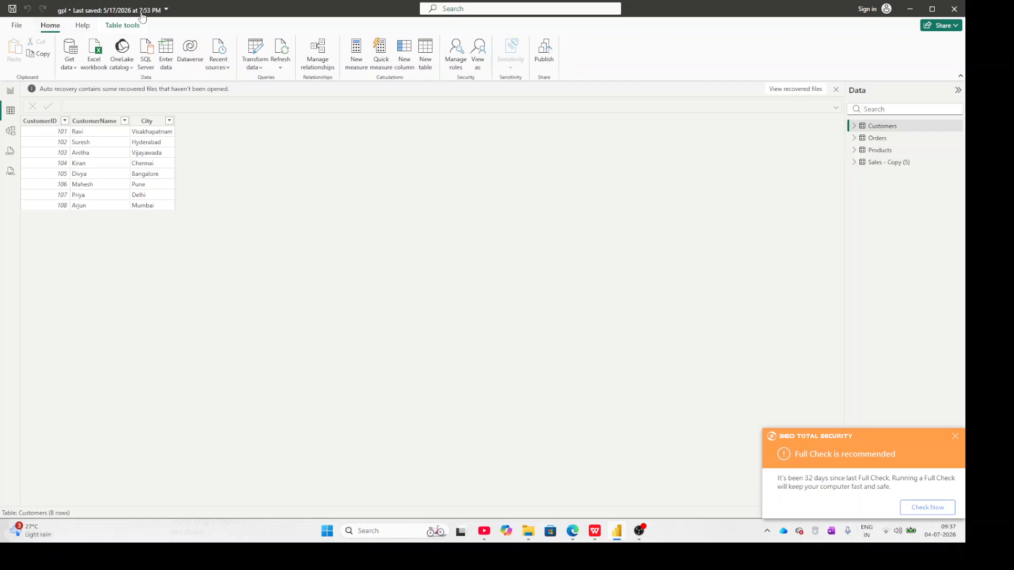
Add a calculated column to the Customers table with the formula today'sdate = today().
{"action": "left_click", "coordinate": [401, 64]}
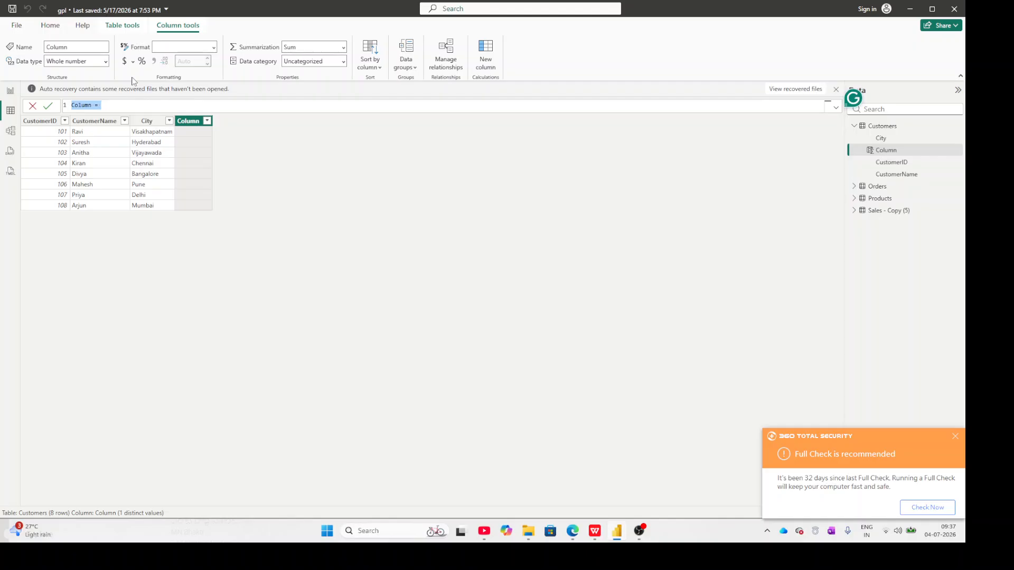
{"action": "type", "text": "tc"}
{"action": "type", "text": "day"}
{"action": "type", "text": "'"}
{"action": "type", "text": "sdate"}
{"action": "type", "text": "="}
{"action": "type", "text": "toda"}
{"action": "type", "text": "y"}
{"action": "type", "text": "()"}
{"action": "key", "text": "Return"}
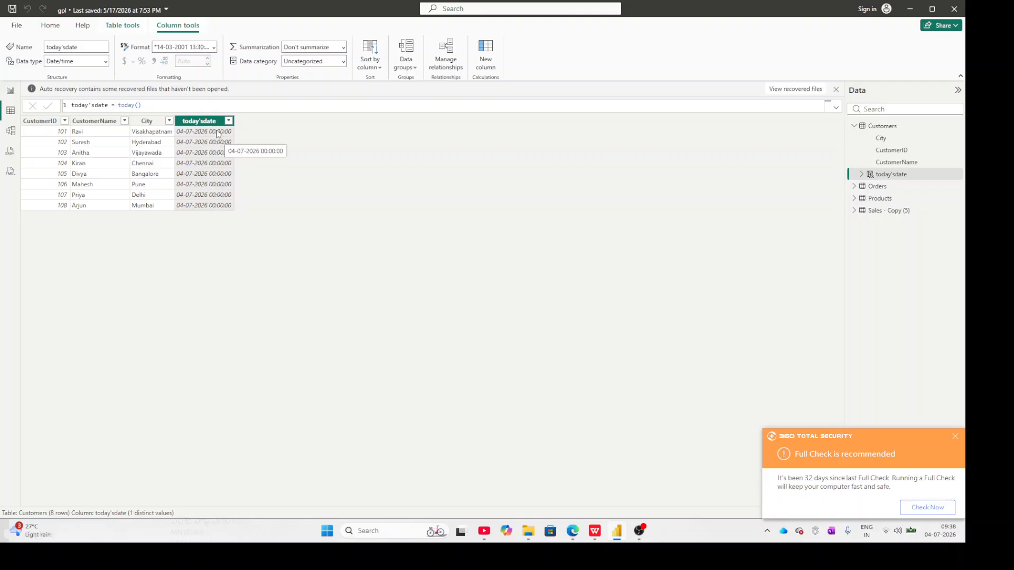
{"action": "left_click", "coordinate": [152, 107]}
{"action": "key", "text": "Return"}
Add a calculated column to the Customers table with the formula current_Date Time = now().
{"action": "left_click", "coordinate": [485, 57]}
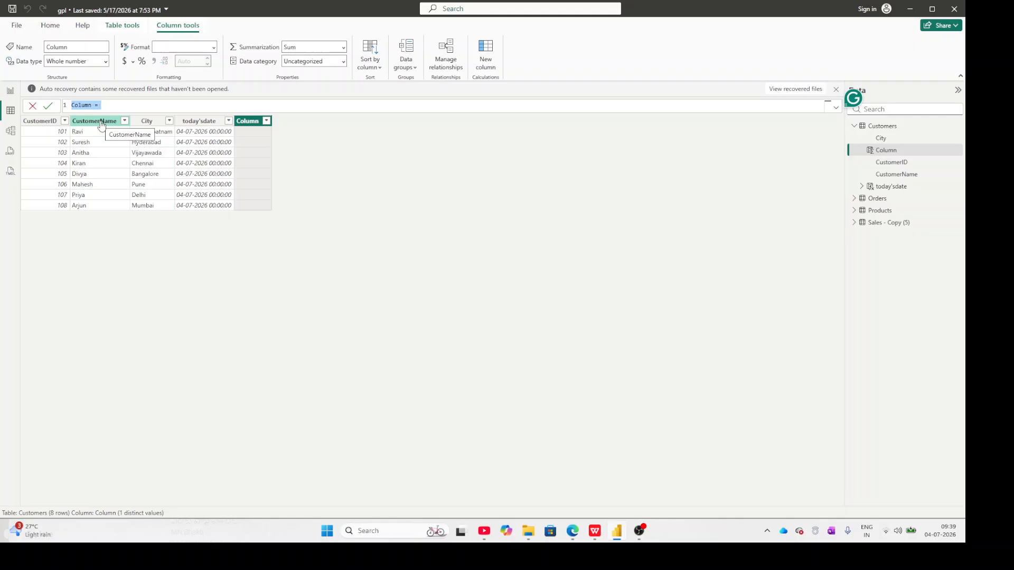
{"action": "type", "text": "cu"}
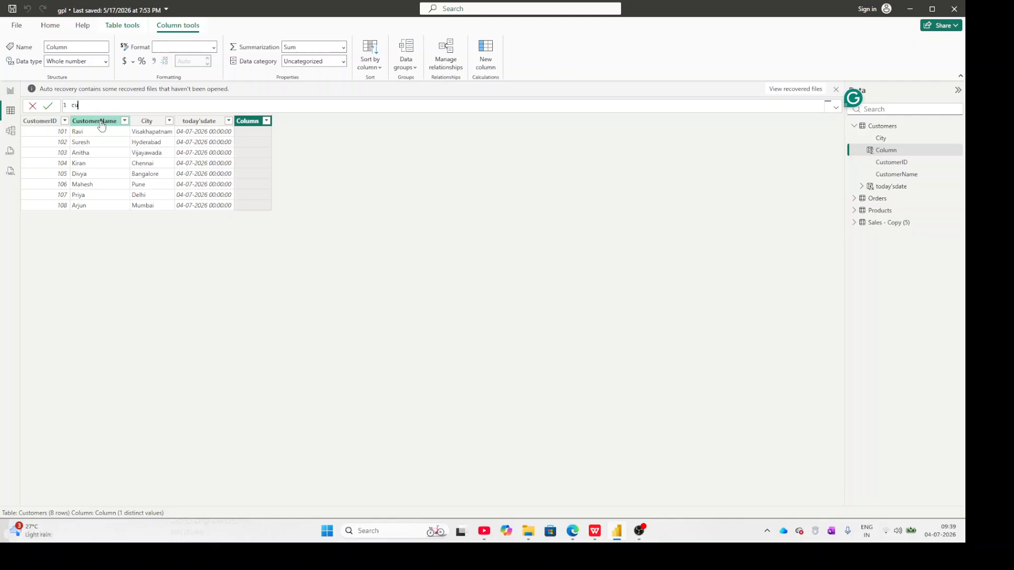
{"action": "type", "text": "rrent_Date Time=n"}
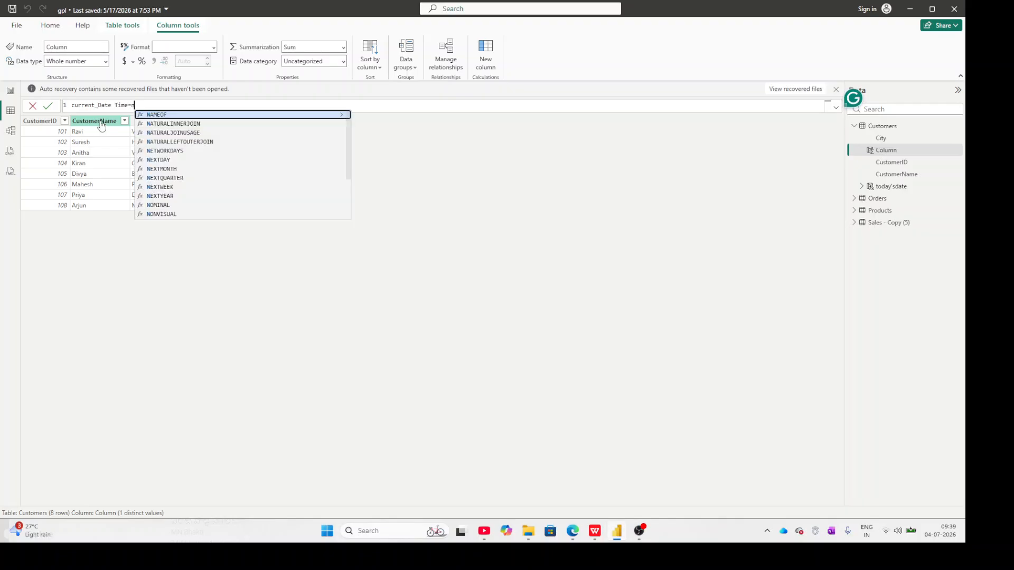
{"action": "type", "text": "ow"}
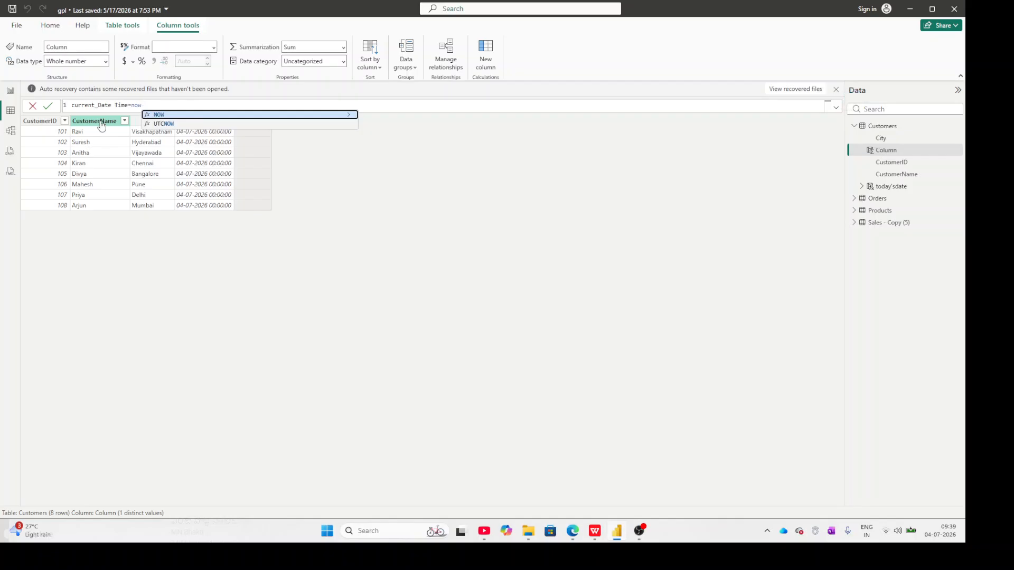
{"action": "type", "text": "()"}
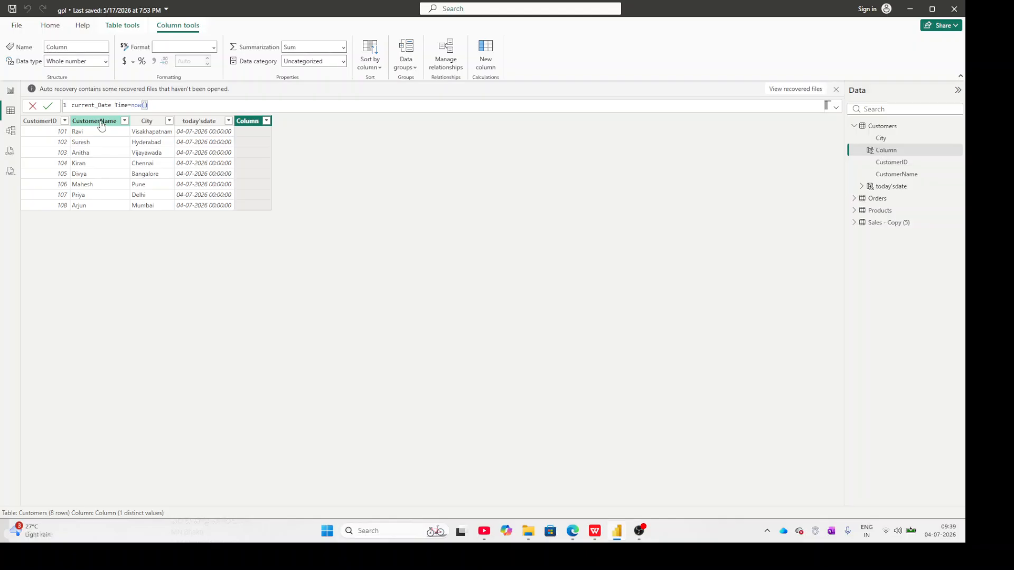
{"action": "key", "text": "Return"}
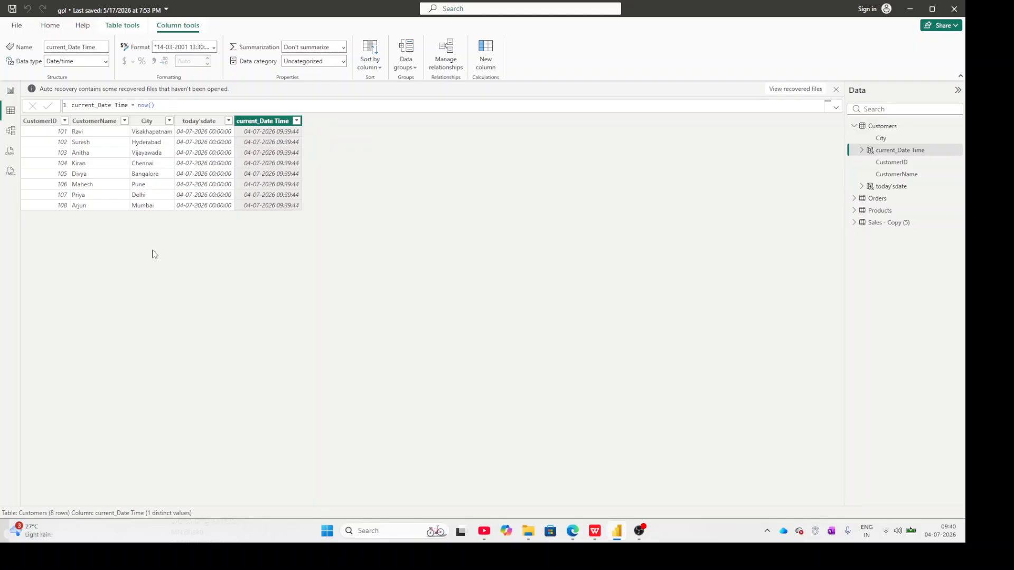
Start a calculated column named year in the Customers table, using the YEAR function without a date argument.
{"action": "left_click", "coordinate": [50, 27]}
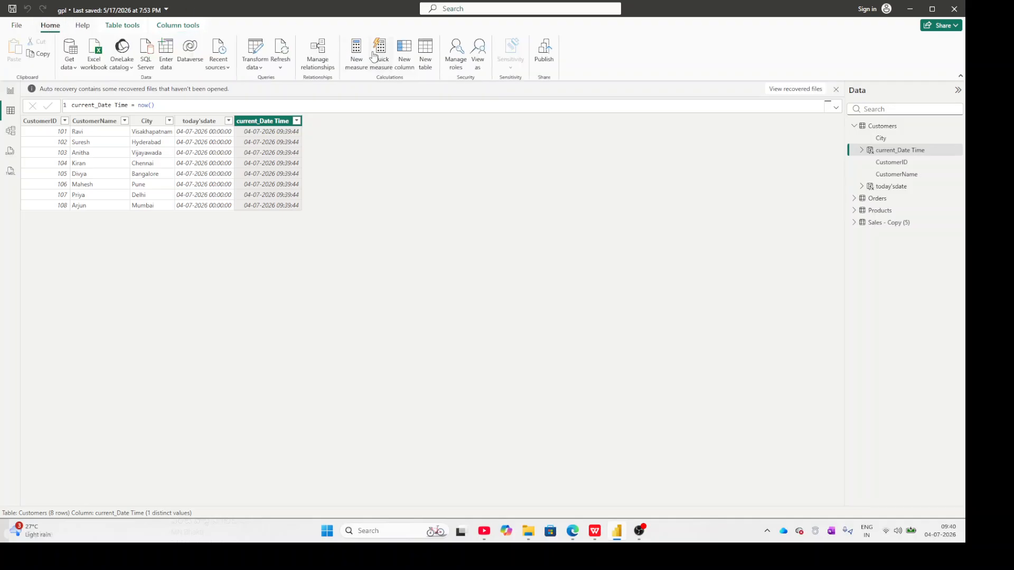
{"action": "left_click", "coordinate": [405, 65]}
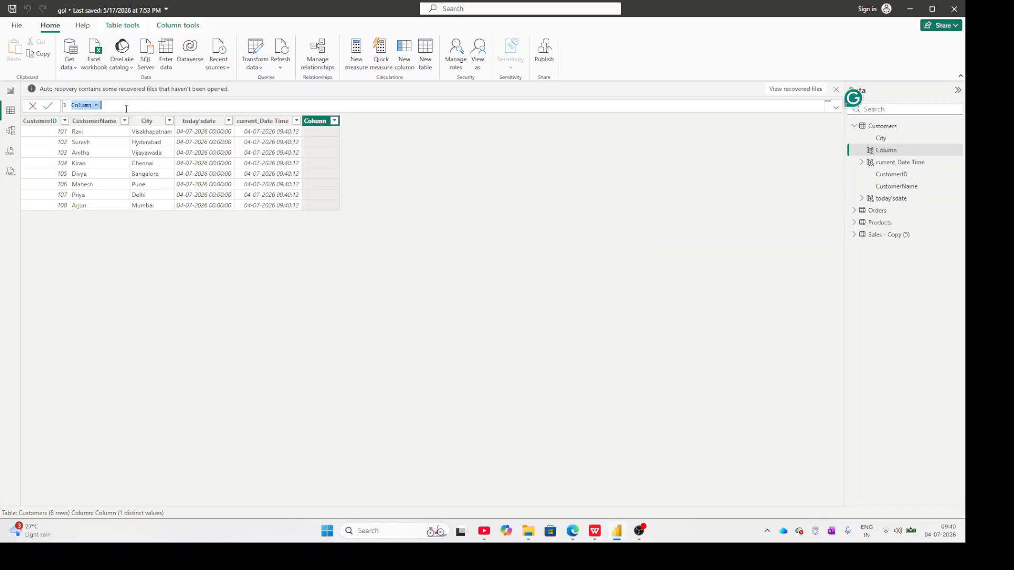
{"action": "type", "text": "year=year"}
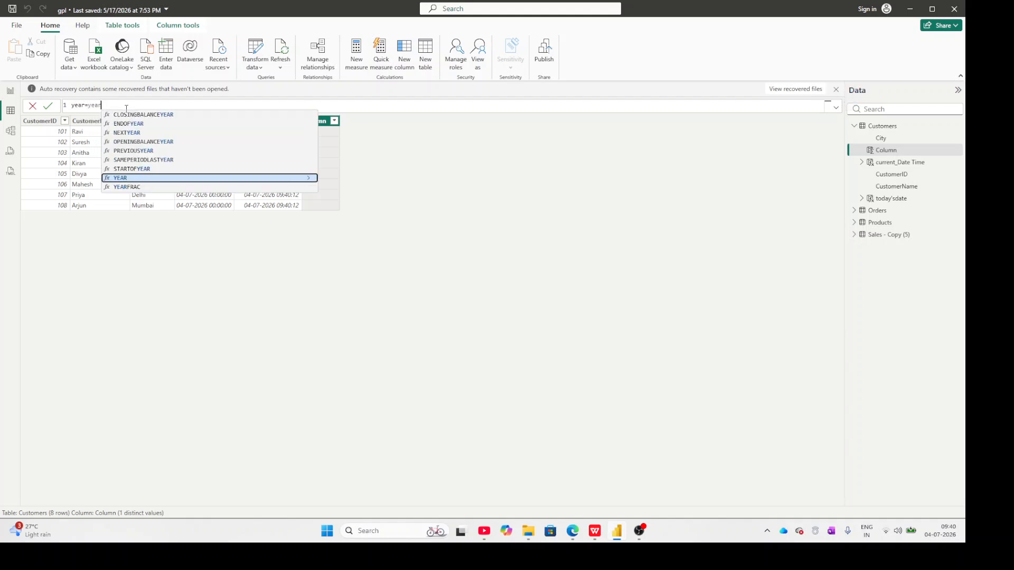
{"action": "type", "text": "("}
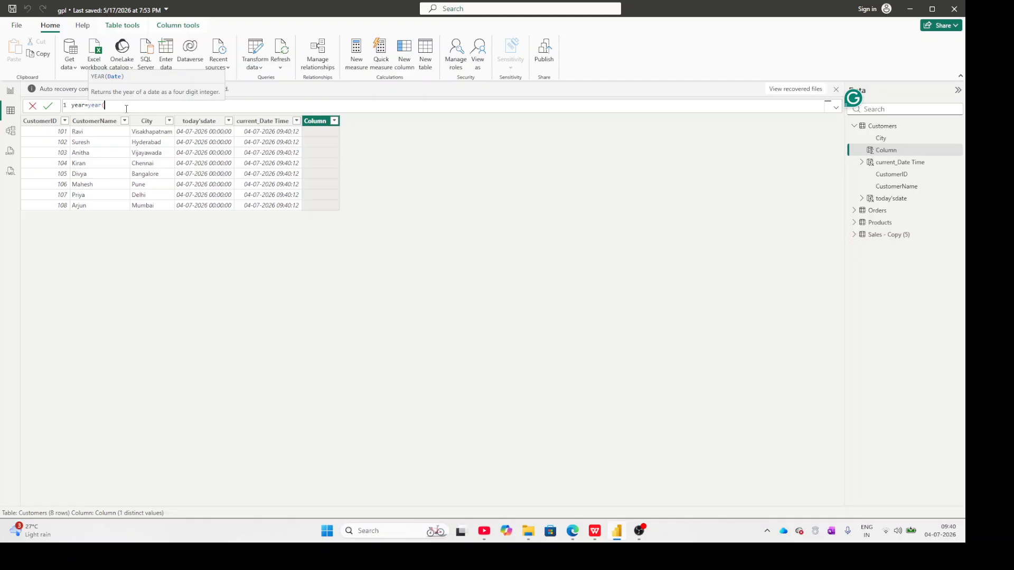
{"action": "left_click", "coordinate": [804, 145]}
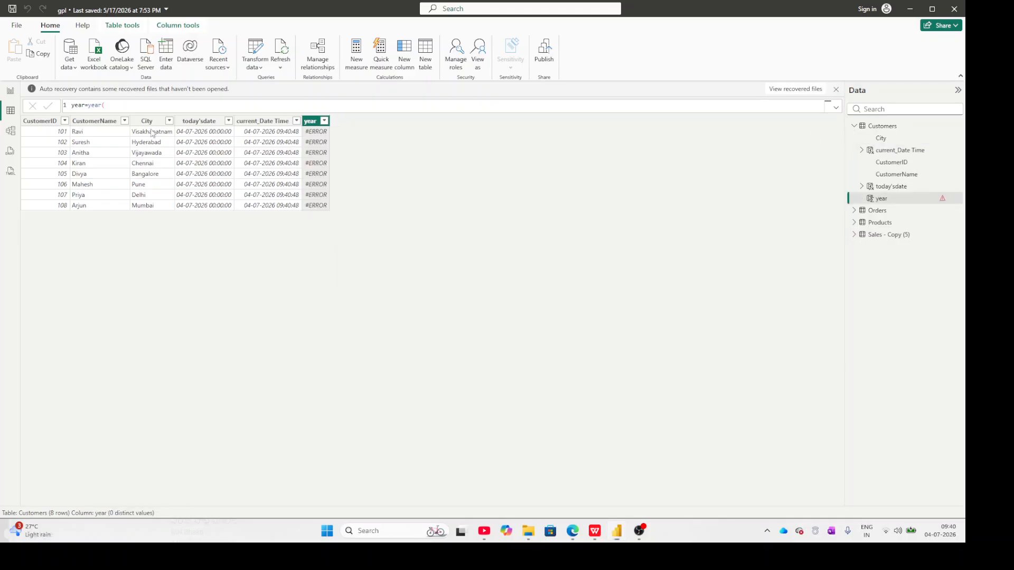
Correct the year column's formula to year(Customers[current_Date Time].[Date]).
{"action": "left_click", "coordinate": [135, 104]}
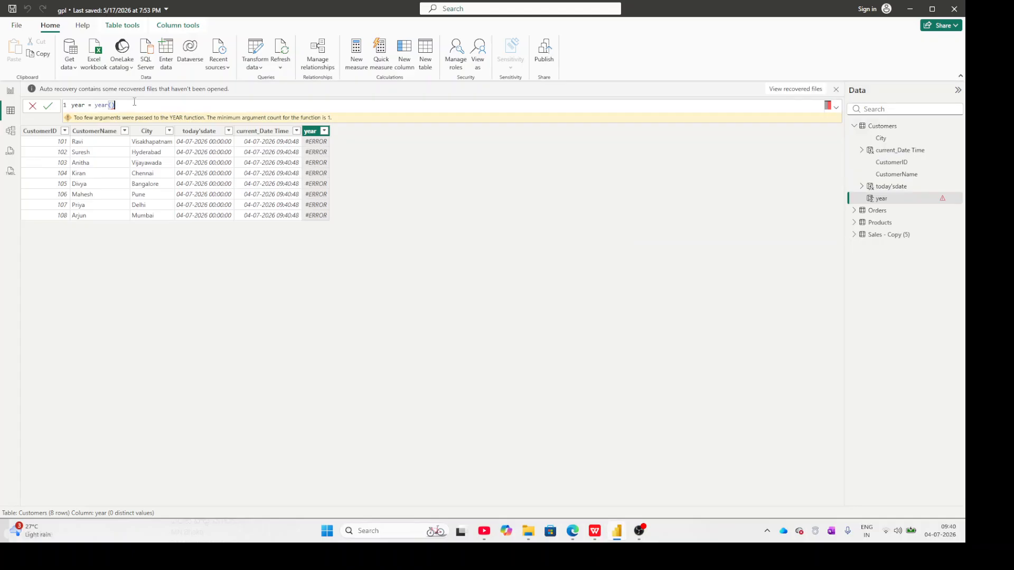
{"action": "left_click", "coordinate": [309, 133]}
{"action": "left_click", "coordinate": [131, 108]}
{"action": "key", "text": "BackSpace"}
{"action": "key", "text": "BackSpace"}
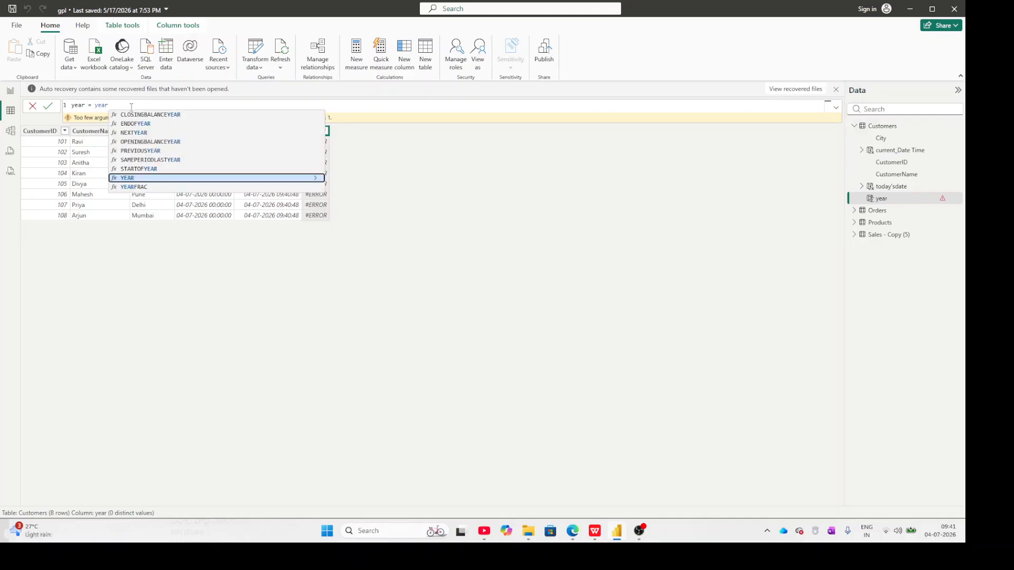
{"action": "type", "text": "("}
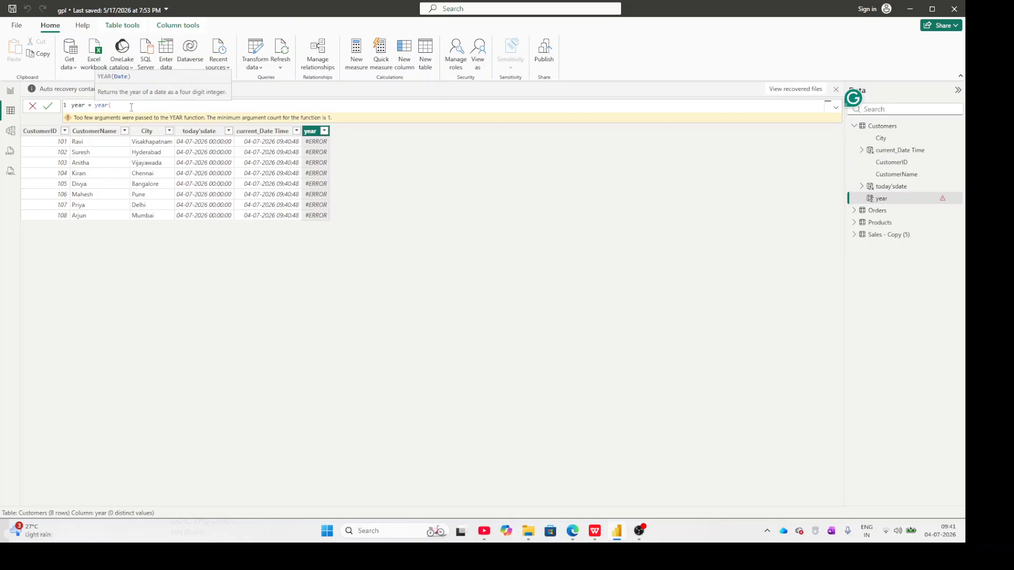
{"action": "type", "text": "cu"}
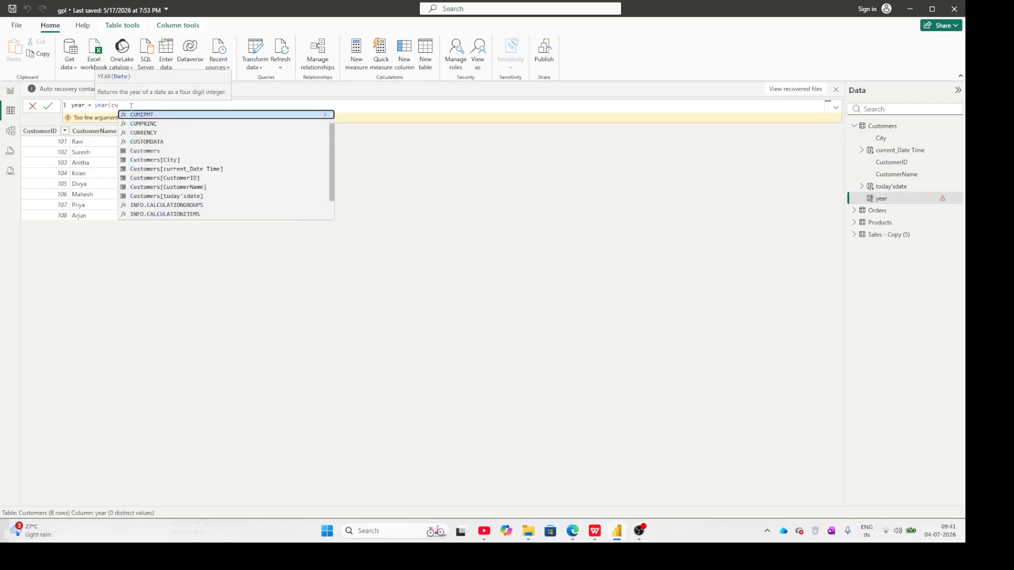
{"action": "type", "text": "stomer"}
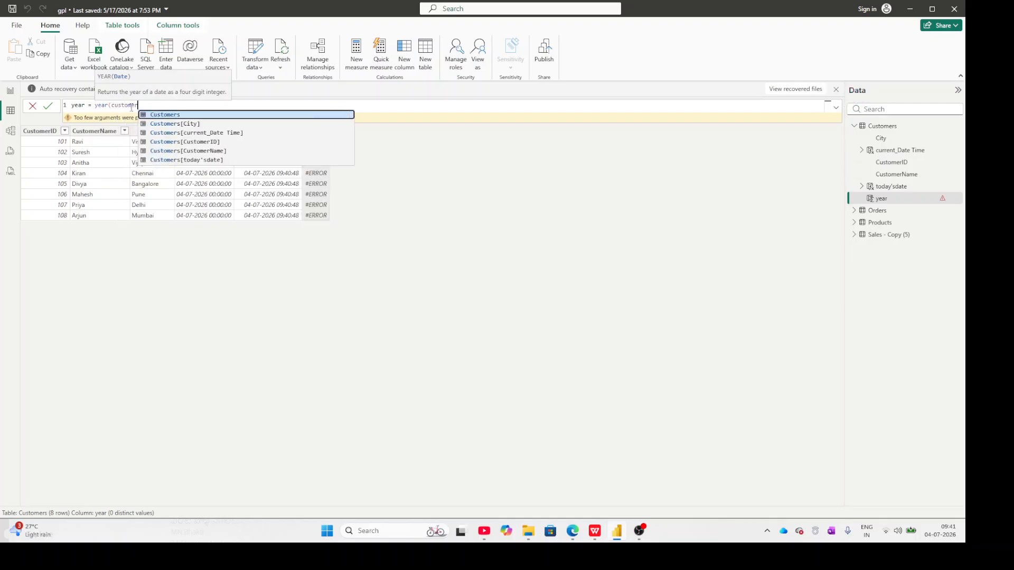
{"action": "type", "text": "s"}
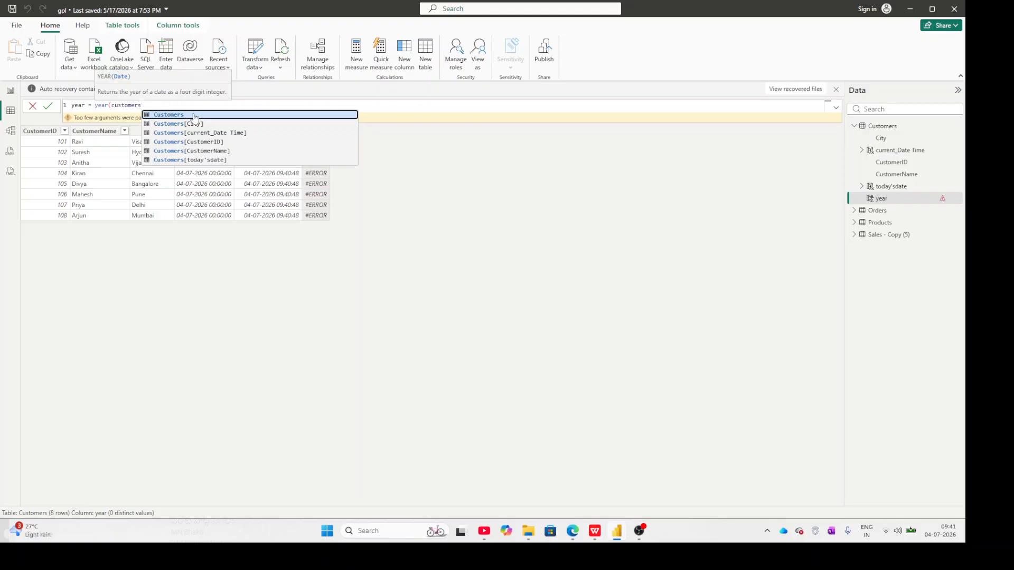
{"action": "left_click", "coordinate": [225, 134]}
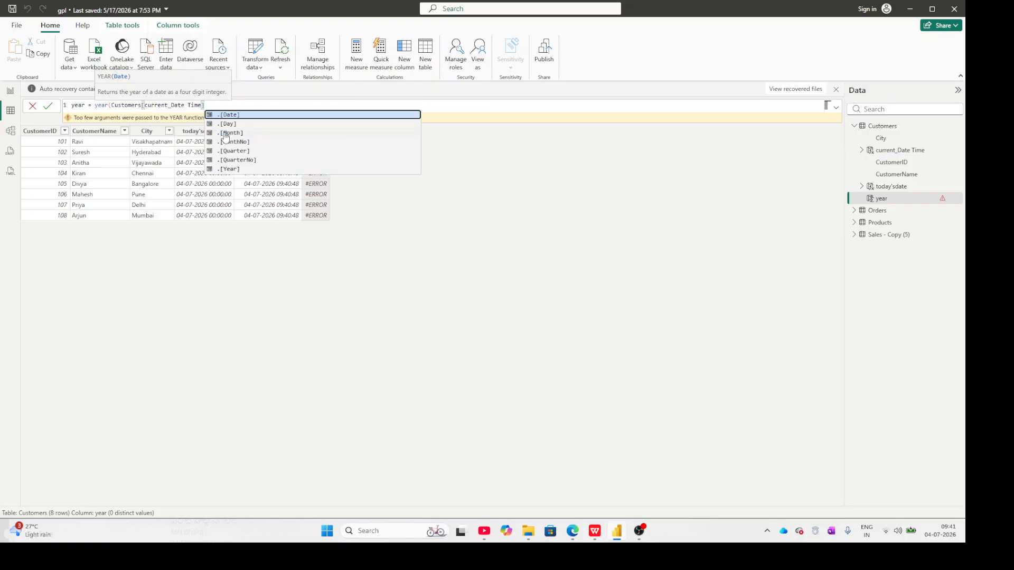
{"action": "left_click", "coordinate": [228, 115]}
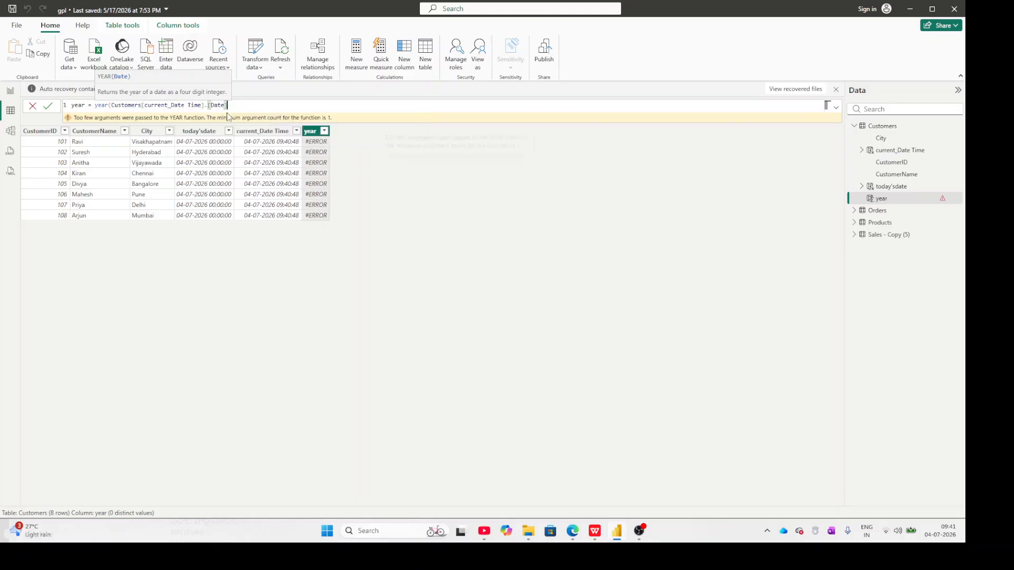
{"action": "type", "text": ")"}
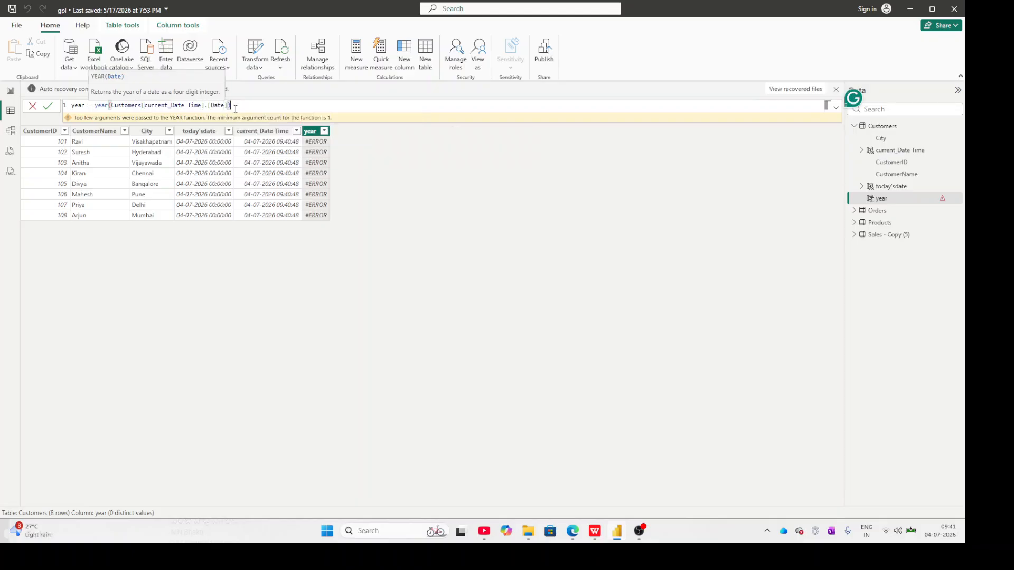
{"action": "key", "text": "Return"}
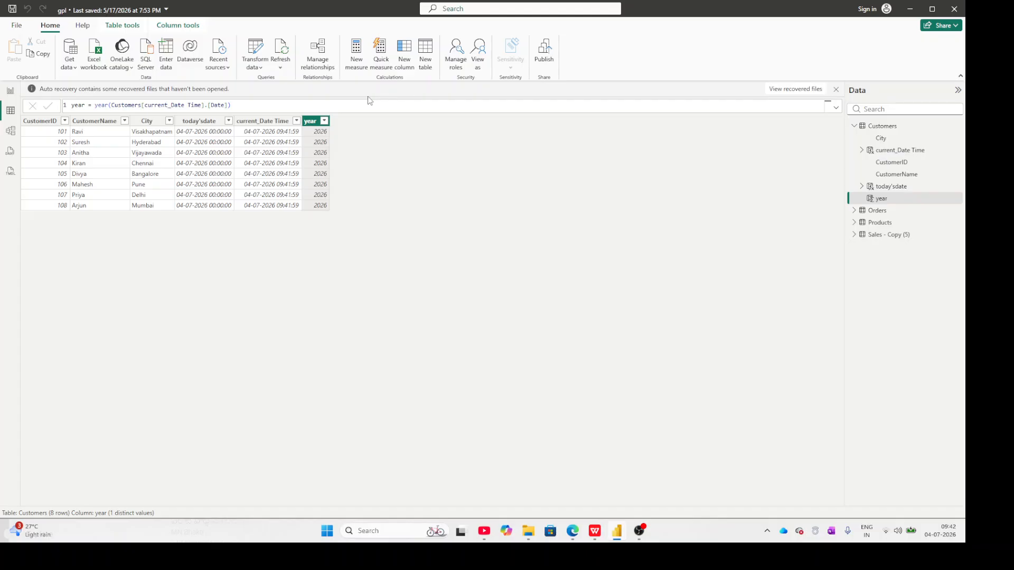
Add a calculated column to the Customers table with the formula month = month(Customers[current_Date Time].[Date]).
{"action": "left_click", "coordinate": [577, 543]}
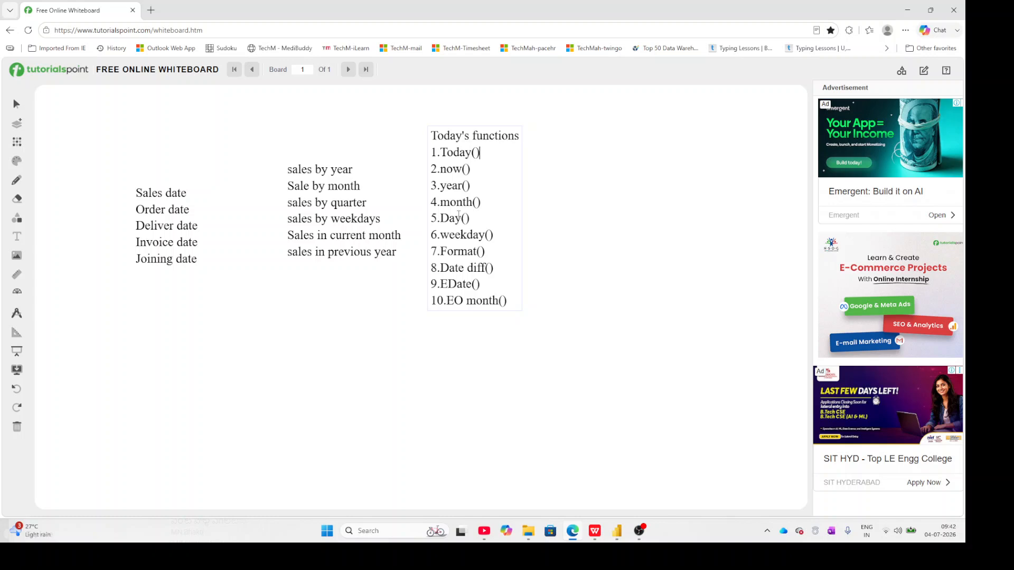
{"action": "left_click", "coordinate": [909, 8]}
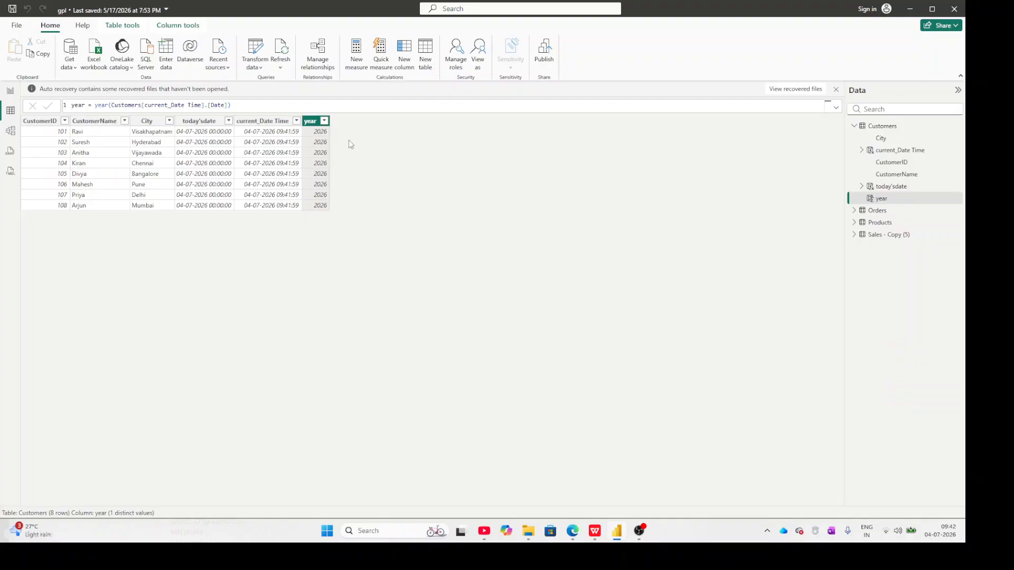
{"action": "left_click", "coordinate": [407, 51]}
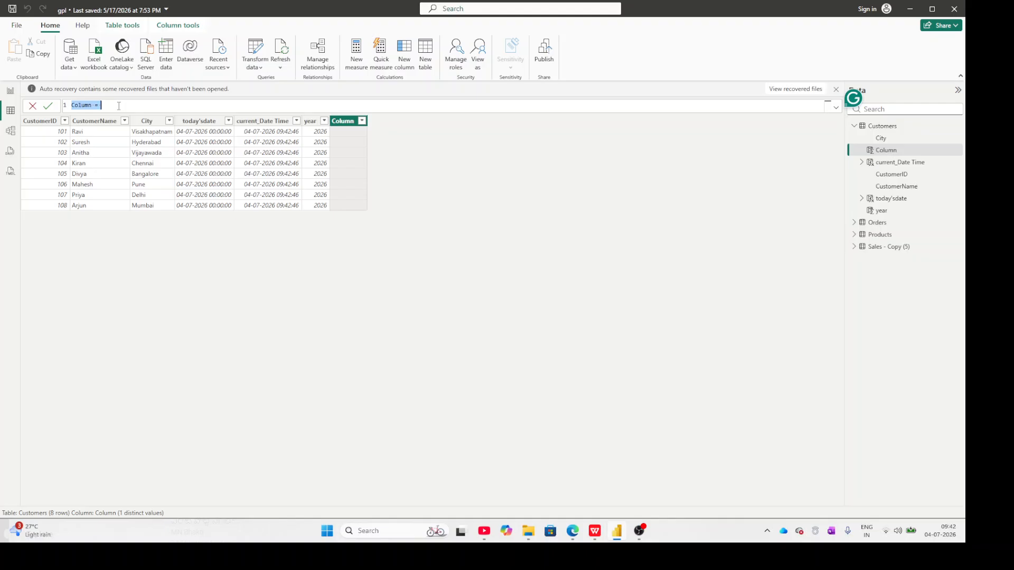
{"action": "type", "text": "month=month"}
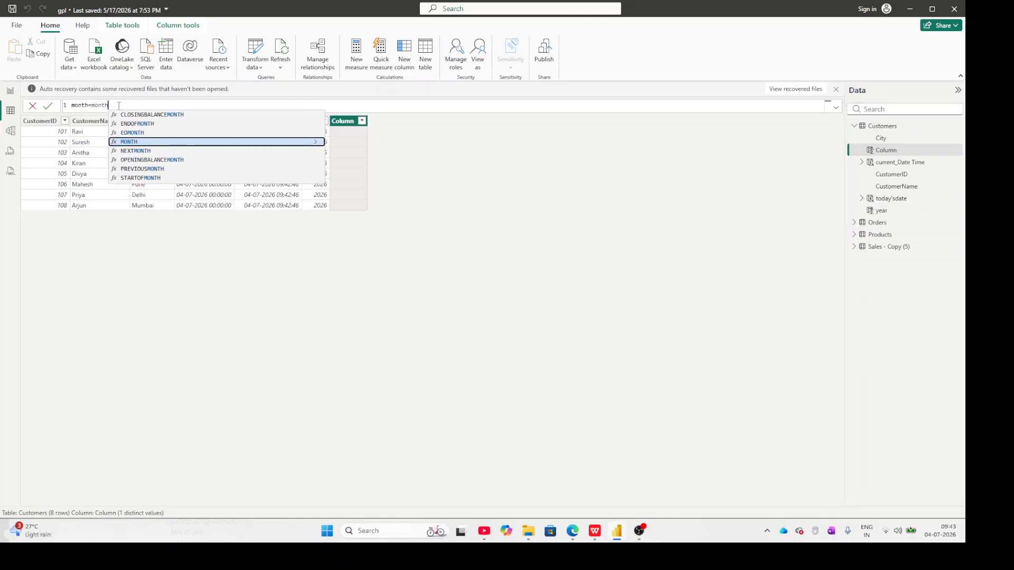
{"action": "type", "text": "("}
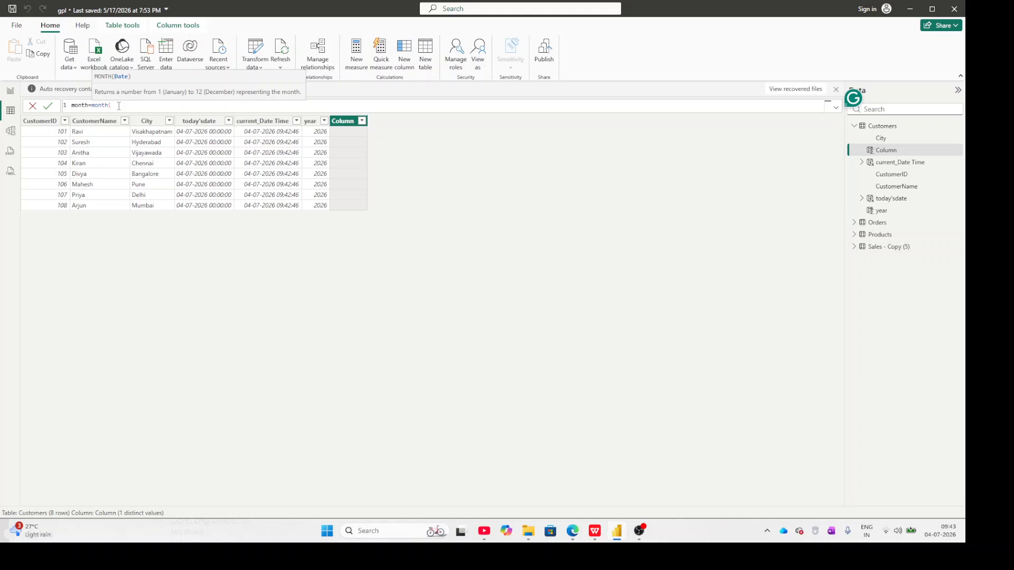
{"action": "type", "text": "cust"}
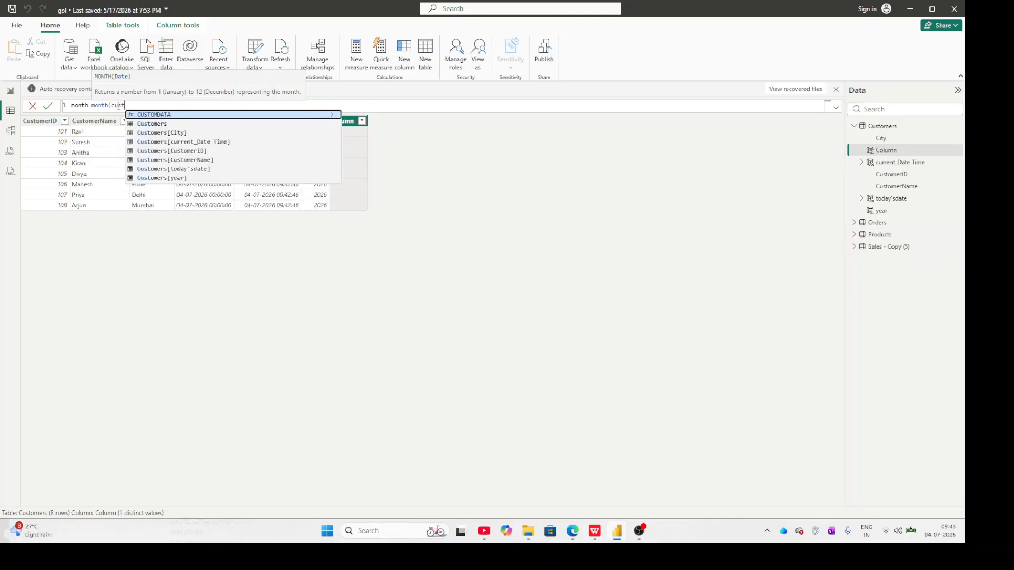
{"action": "key", "text": "Down"}
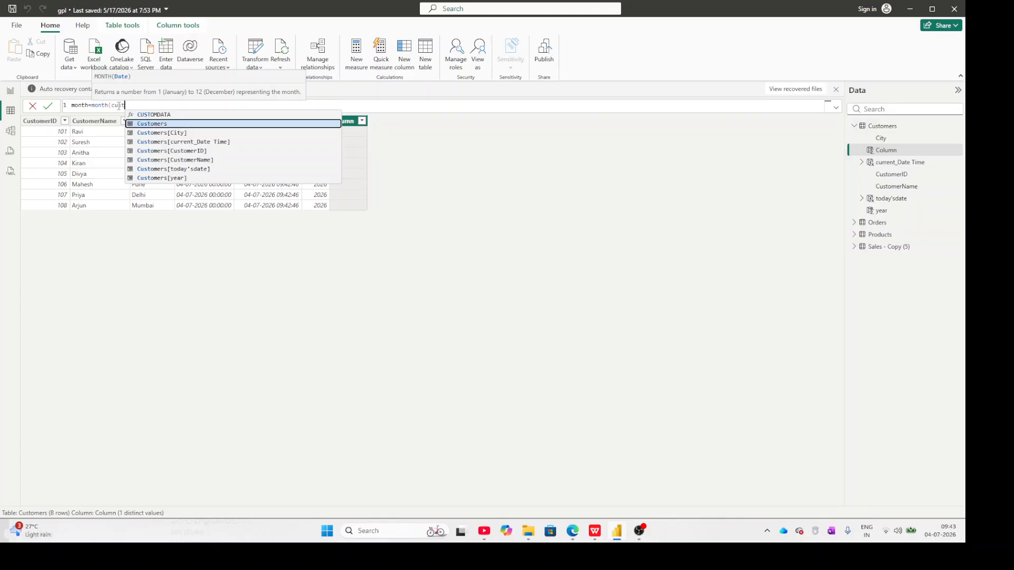
{"action": "key", "text": "Down"}
{"action": "key", "text": "Down"}
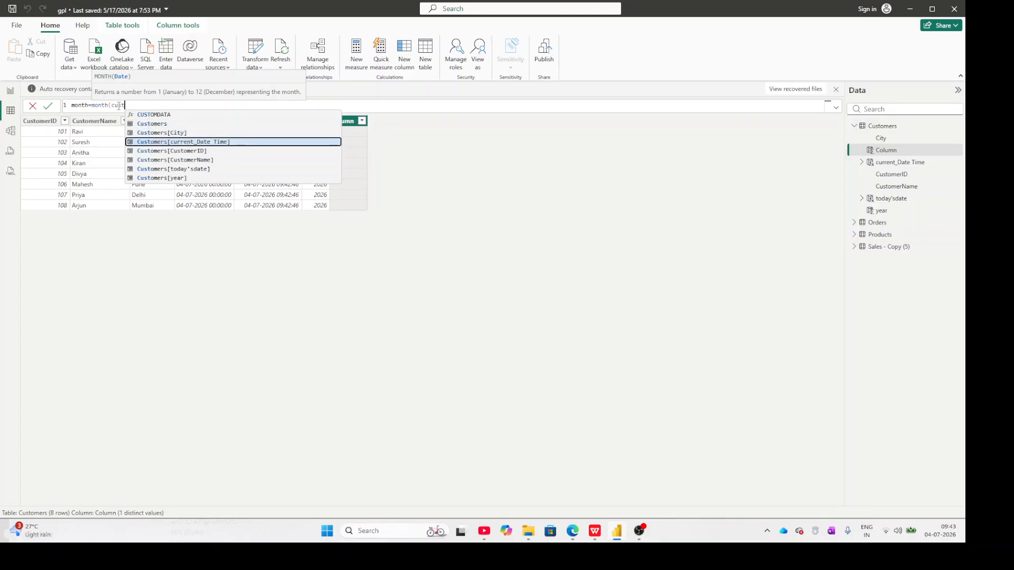
{"action": "key", "text": "Tab"}
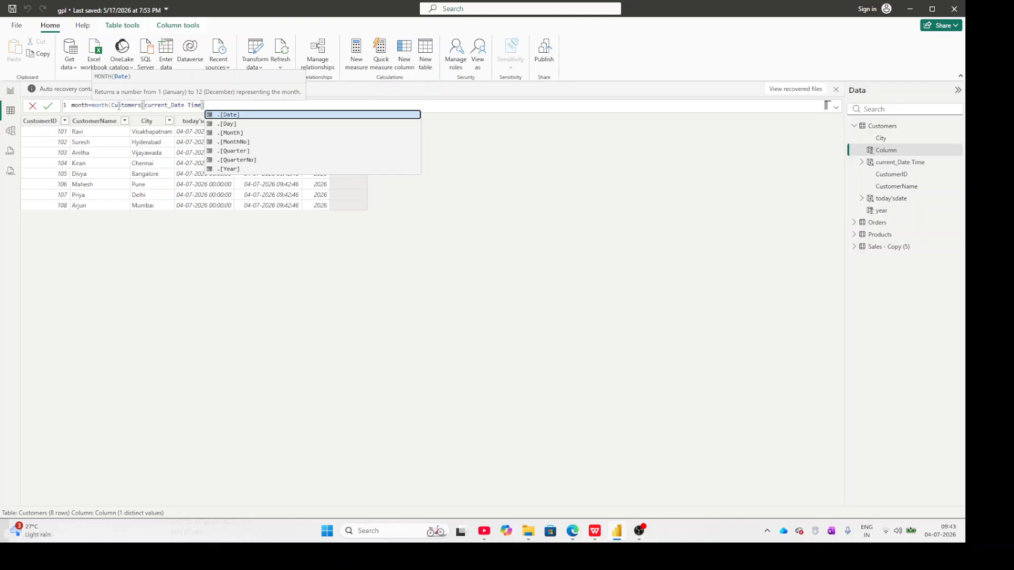
{"action": "key", "text": "Tab"}
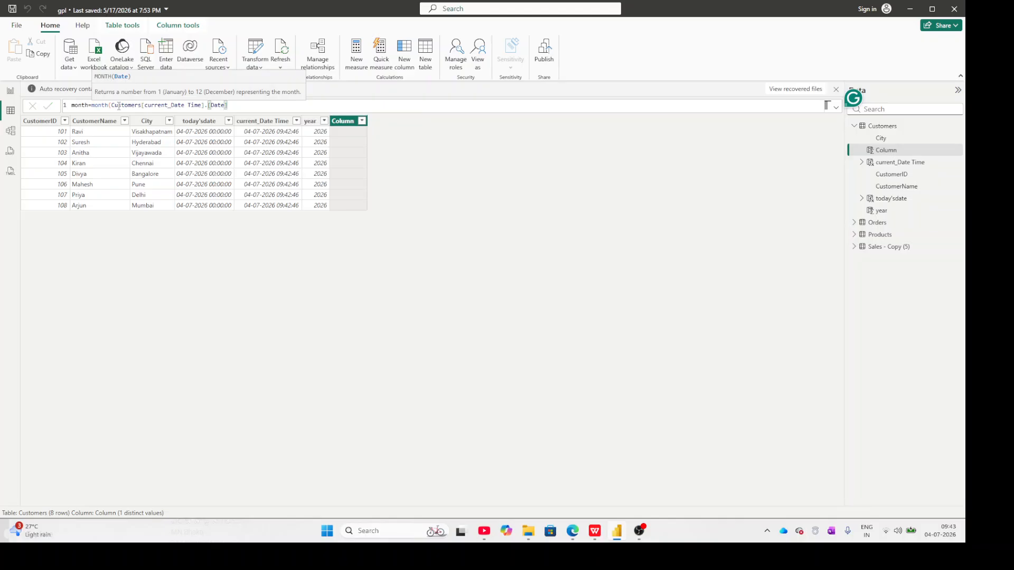
{"action": "key", "text": "Return"}
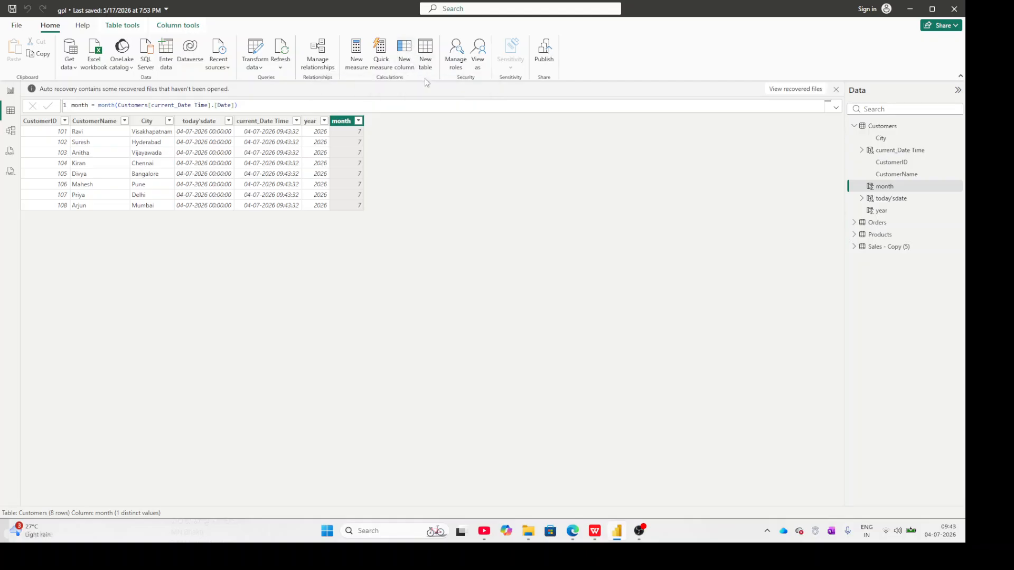
Add a calculated column to the Customers table with the formula day = day(Customers[current_Date Time].[Date]).
{"action": "left_click", "coordinate": [407, 58]}
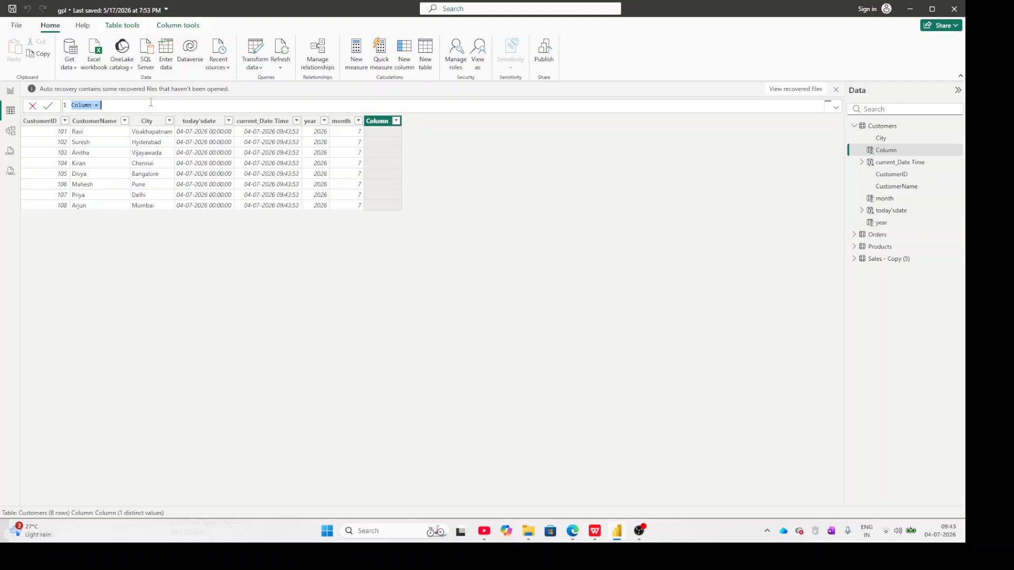
{"action": "type", "text": "day"}
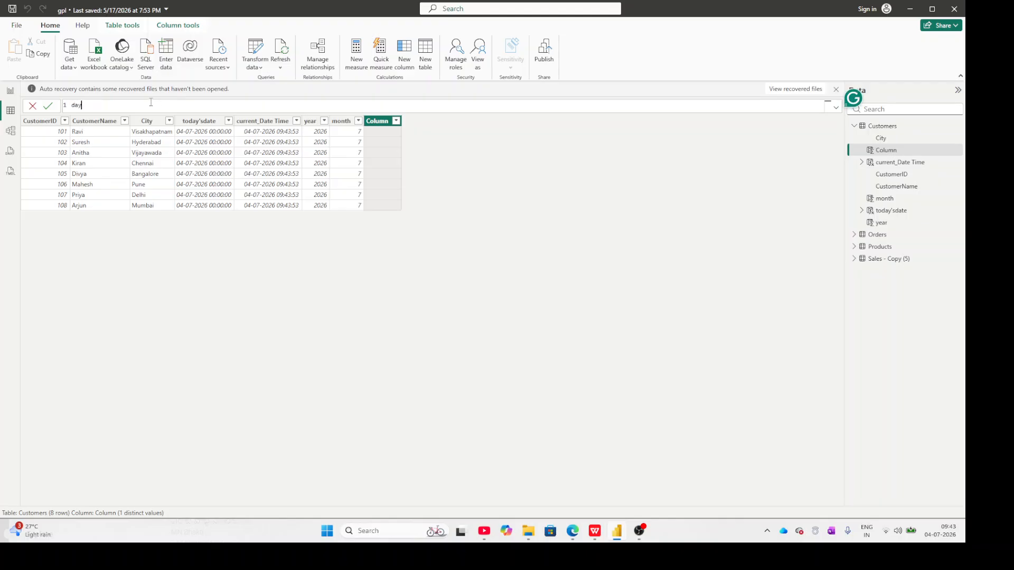
{"action": "type", "text": "=day"}
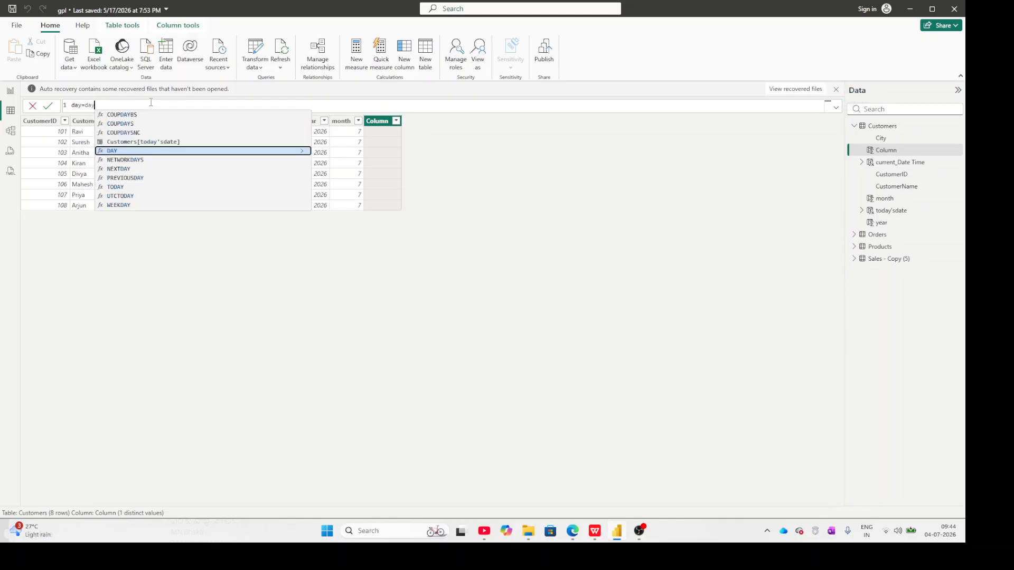
{"action": "type", "text": "("}
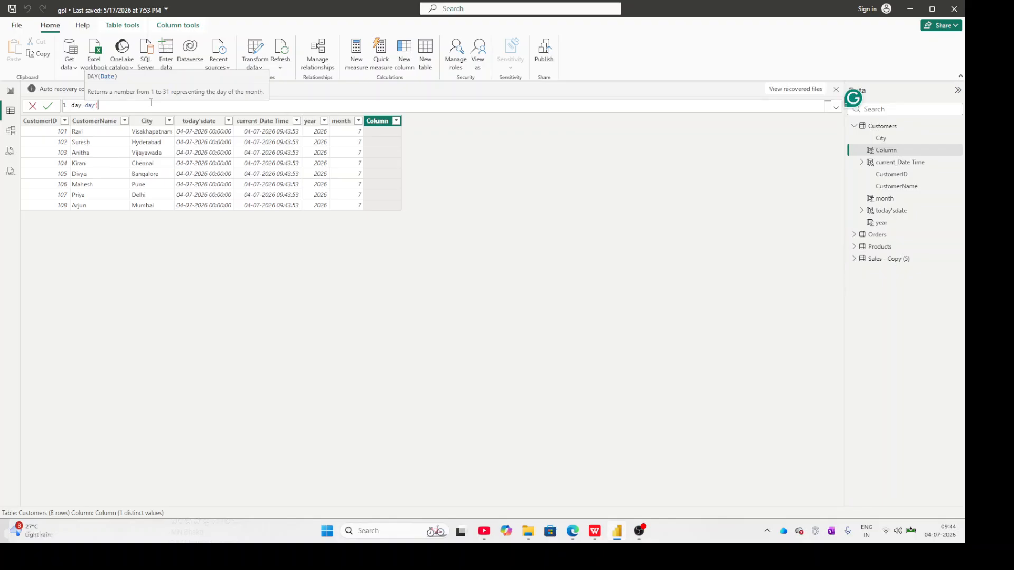
{"action": "type", "text": "cus"}
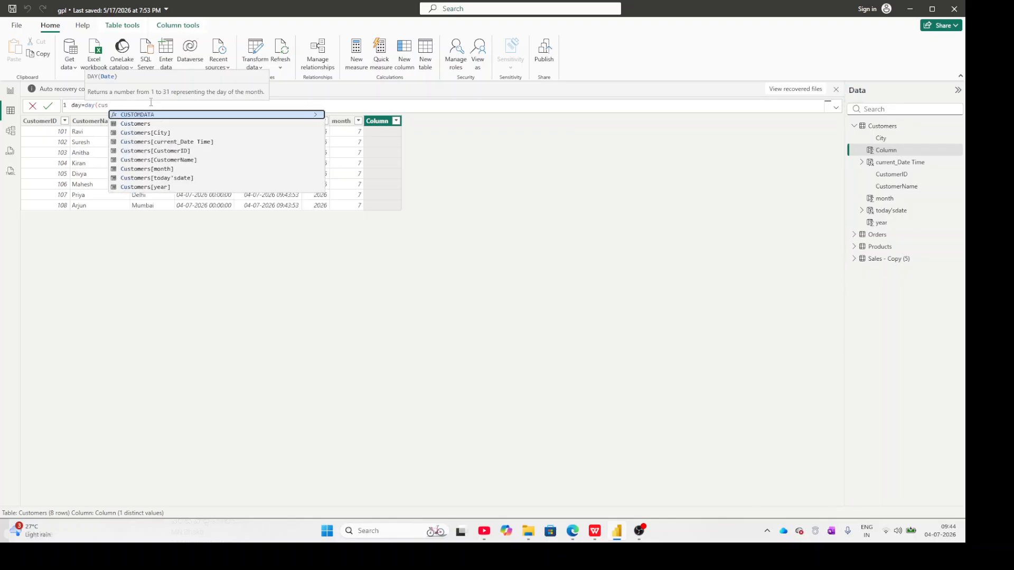
{"action": "key", "text": "Down"}
{"action": "key", "text": "Down"}
{"action": "key", "text": "Down"}
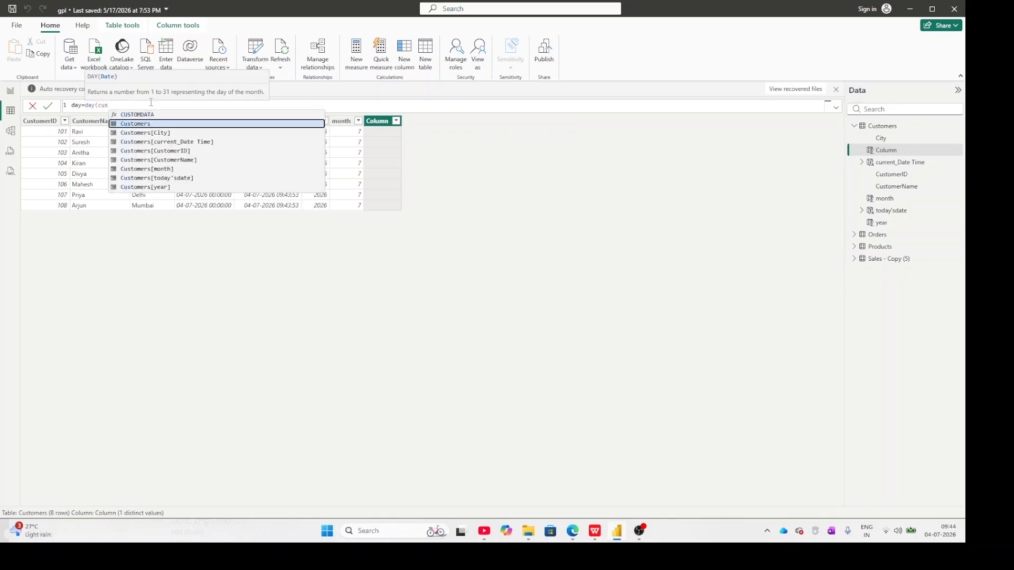
{"action": "key", "text": "Tab"}
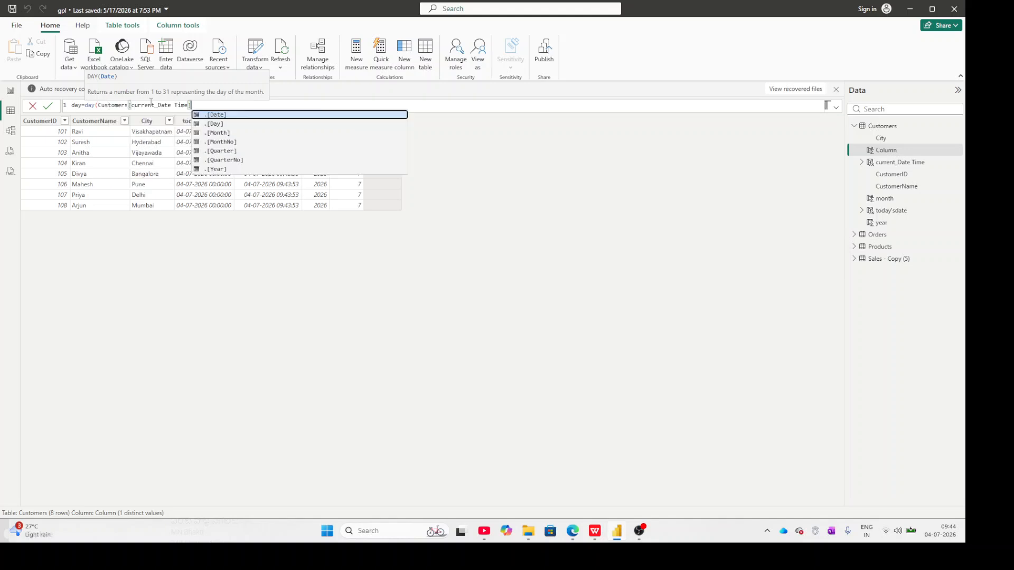
{"action": "key", "text": "Tab"}
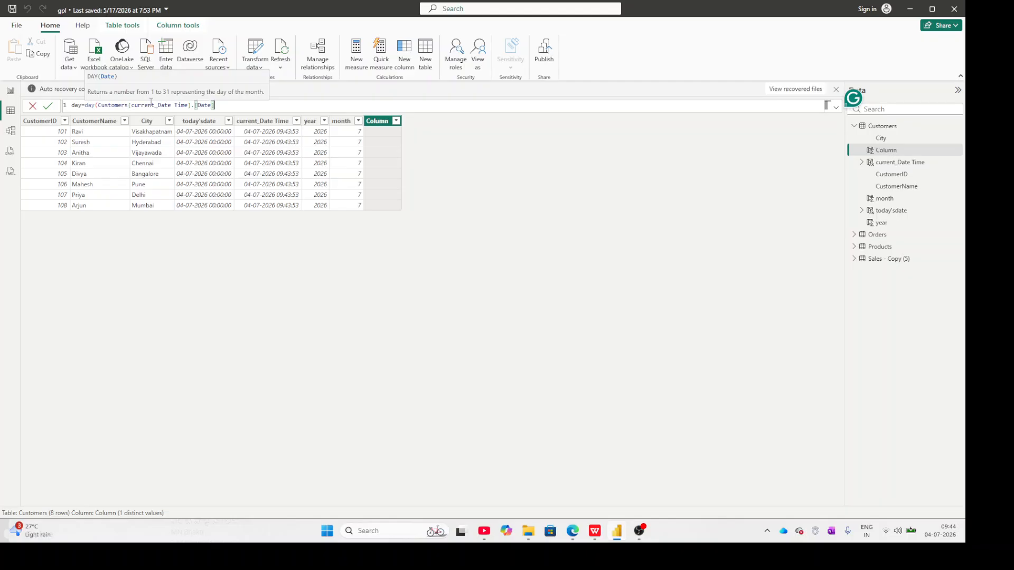
{"action": "key", "text": "Return"}
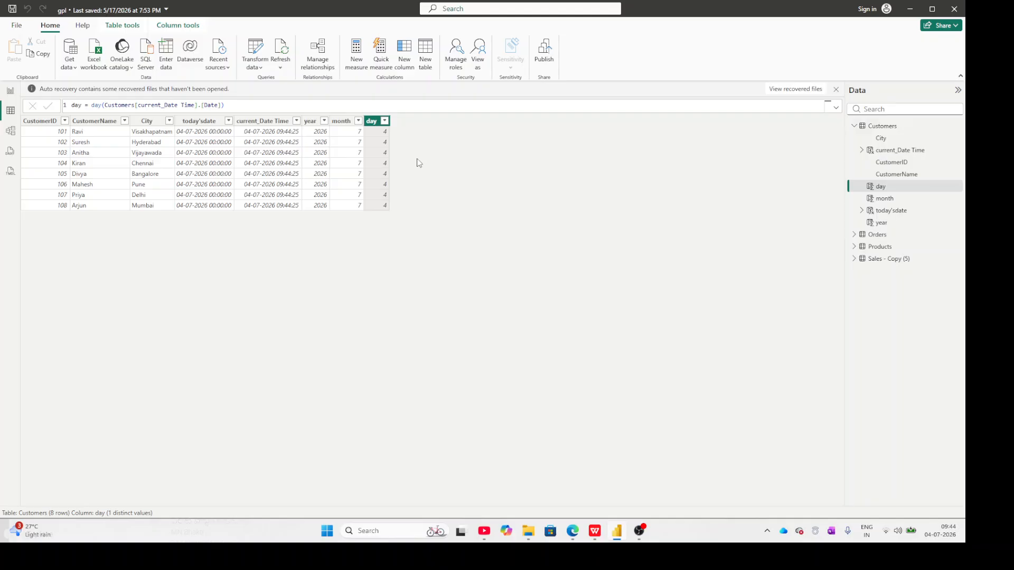
Add a calculated column to the Customers table with the formula weekday = WEEKDAY(Customers[current_Date Time].[Date]).
{"action": "left_click", "coordinate": [406, 54]}
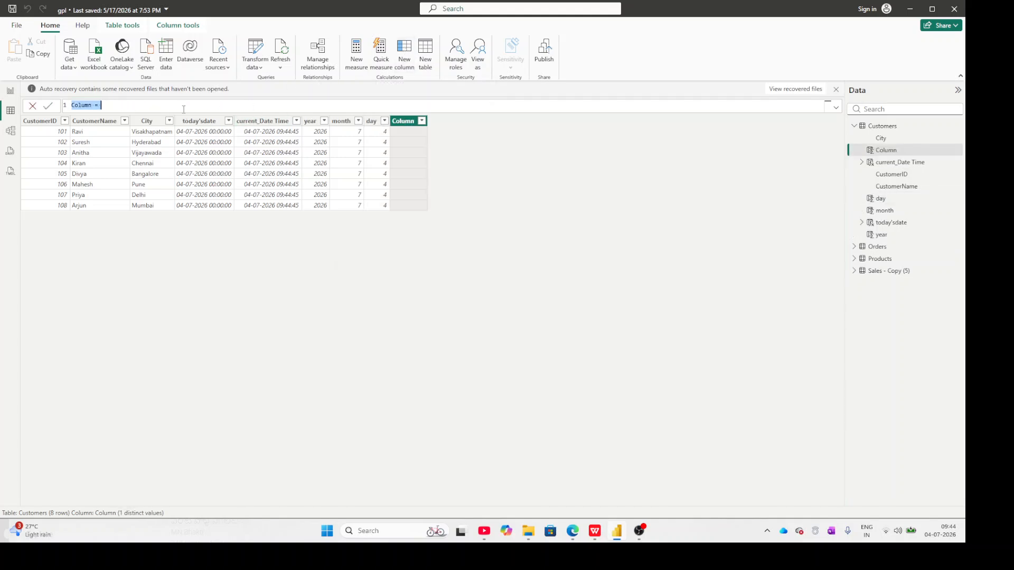
{"action": "type", "text": "week"}
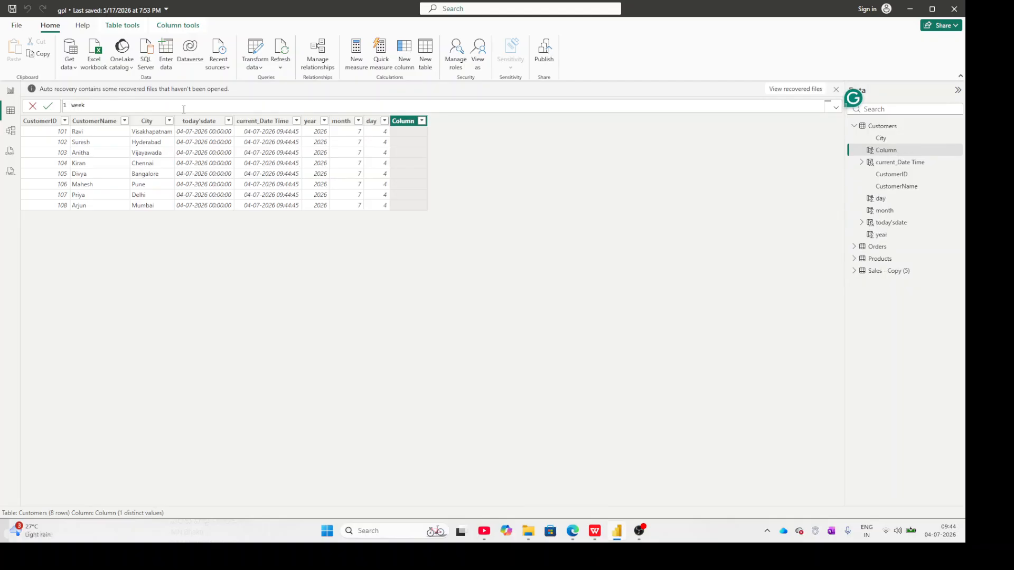
{"action": "type", "text": "day=wee"}
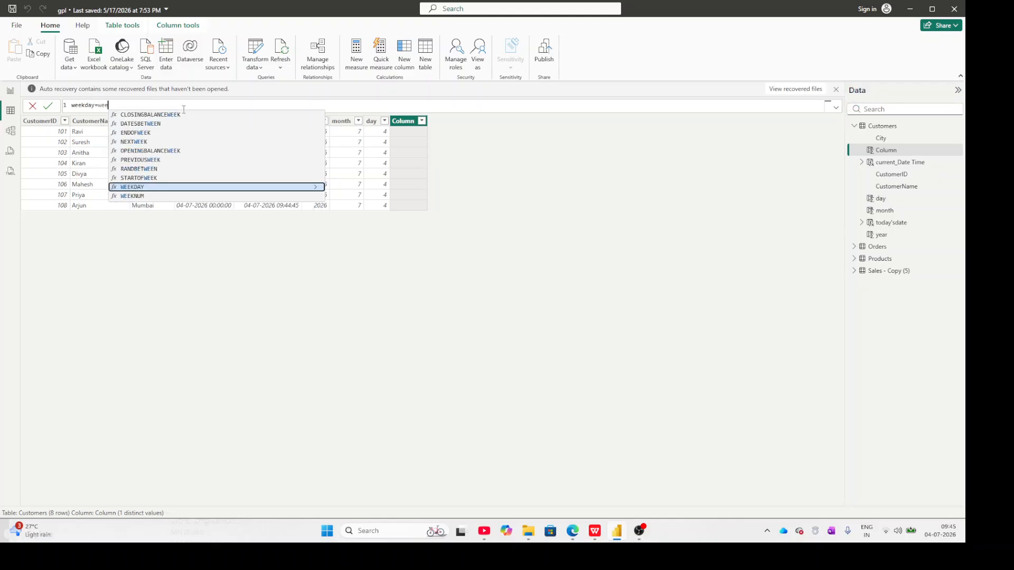
{"action": "key", "text": "Tab"}
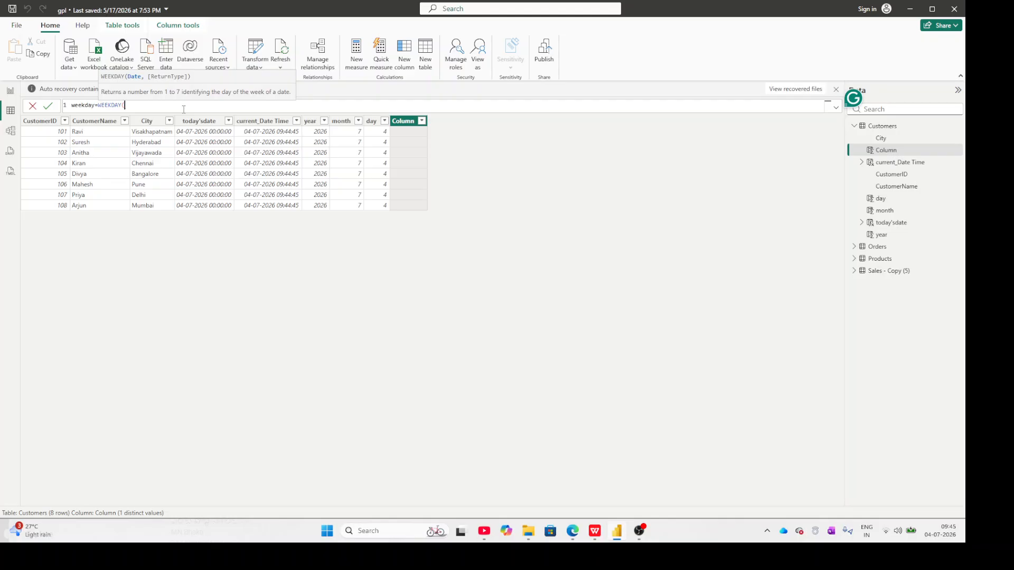
{"action": "type", "text": "cu"}
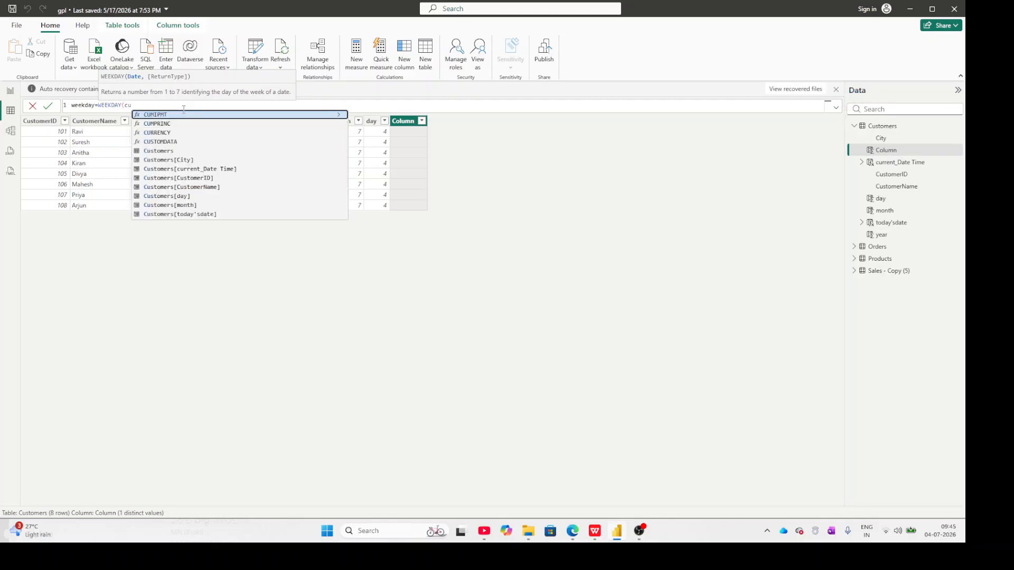
{"action": "key", "text": "Down"}
{"action": "key", "text": "Down"}
{"action": "key", "text": "Down"}
{"action": "key", "text": "Down"}
{"action": "key", "text": "Down"}
{"action": "key", "text": "Down"}
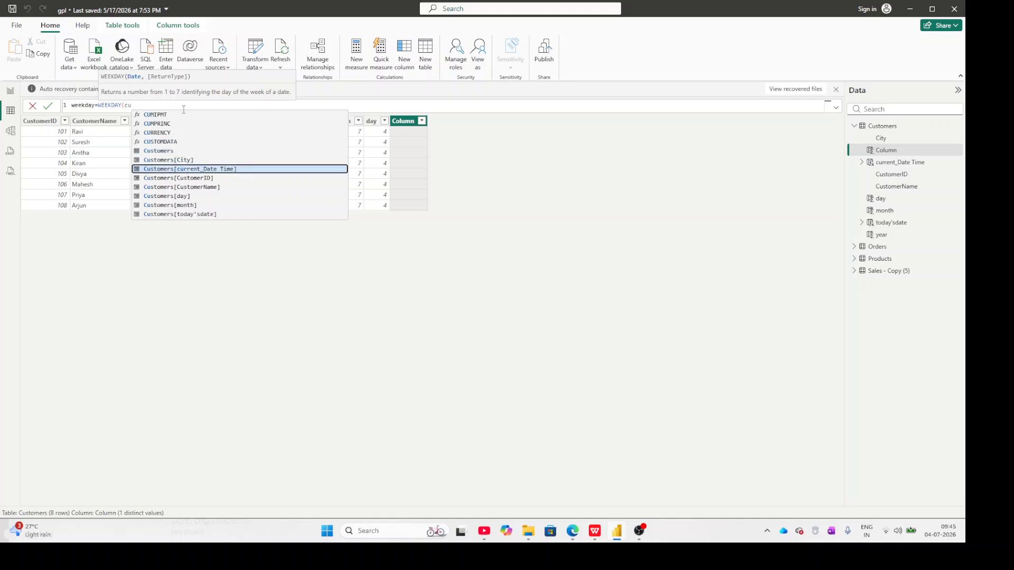
{"action": "key", "text": "Tab"}
{"action": "type", "text": "."}
{"action": "key", "text": "Tab"}
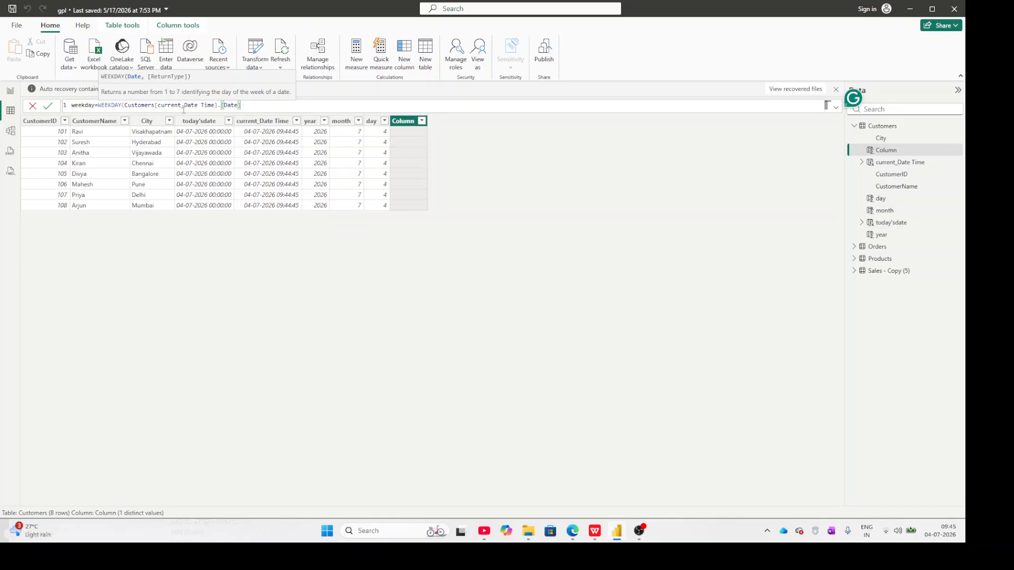
{"action": "key", "text": "Return"}
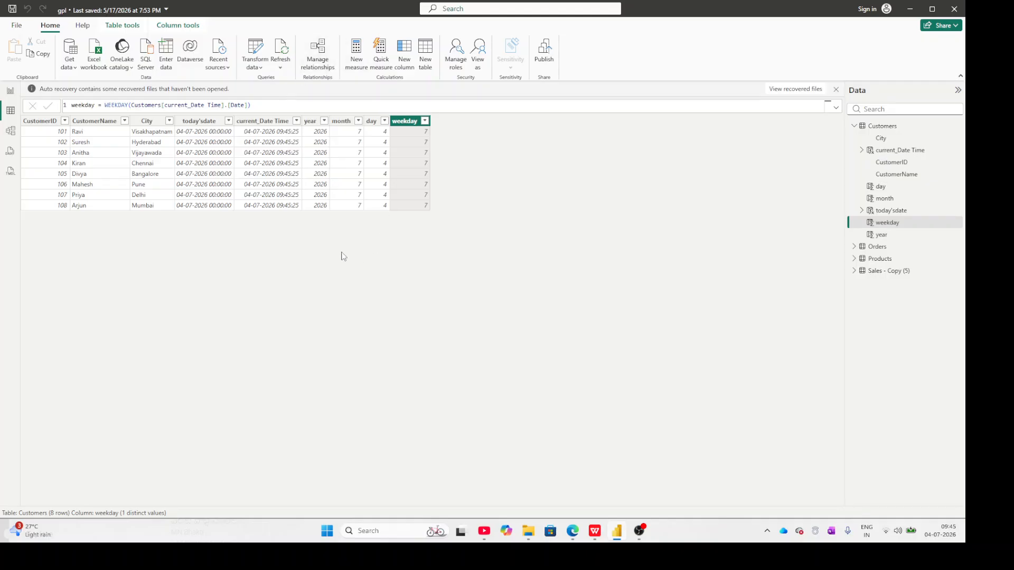
Start a new calculated column named month_name in the Customers table.
{"action": "left_click", "coordinate": [403, 62]}
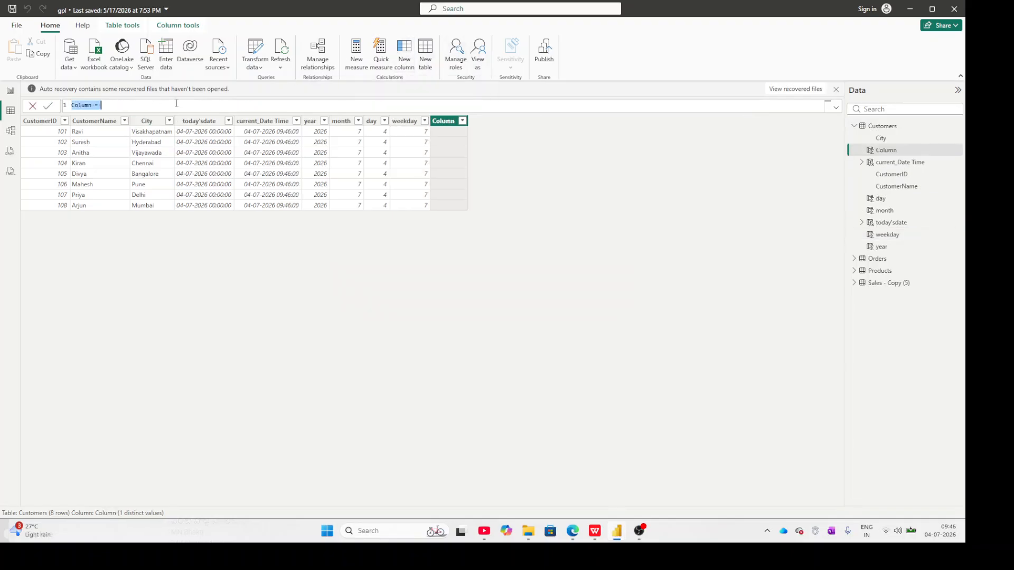
{"action": "type", "text": "month-"}
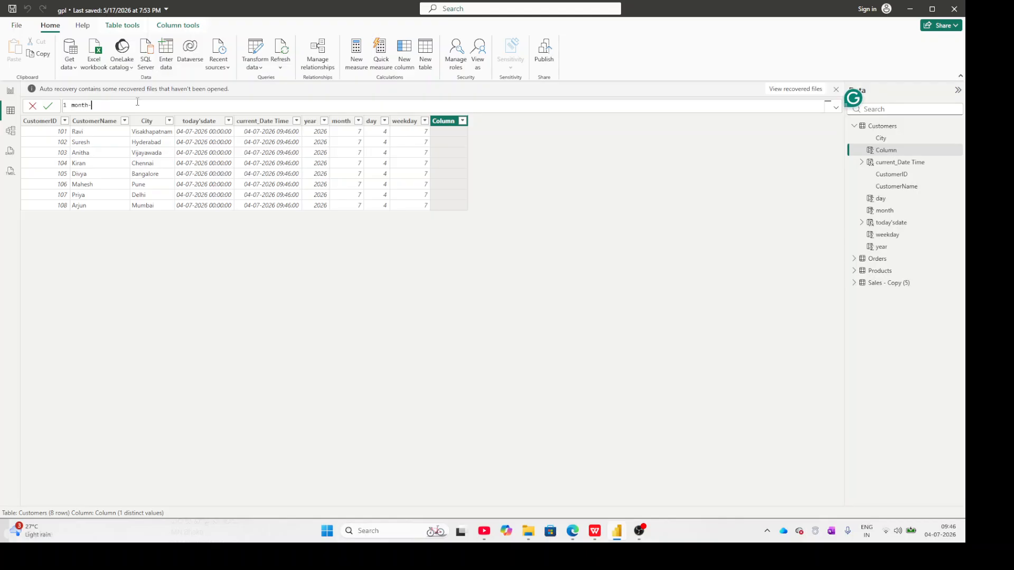
{"action": "key", "text": "BackSpace"}
{"action": "type", "text": "_name="}
Define the month_name column with the formula format(TODAY(),"MMM") and commit it.
{"action": "type", "text": "f"}
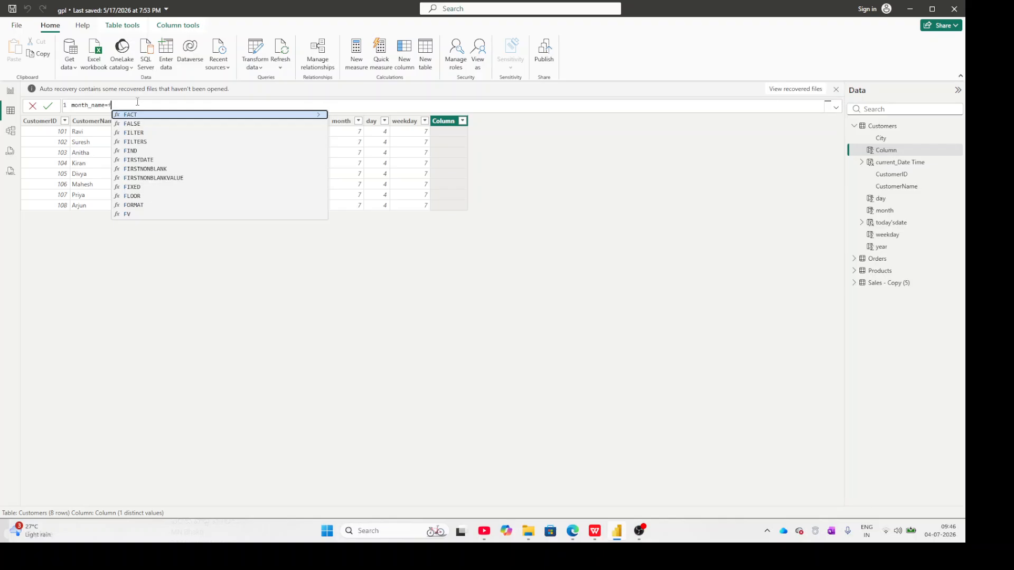
{"action": "type", "text": "orm"}
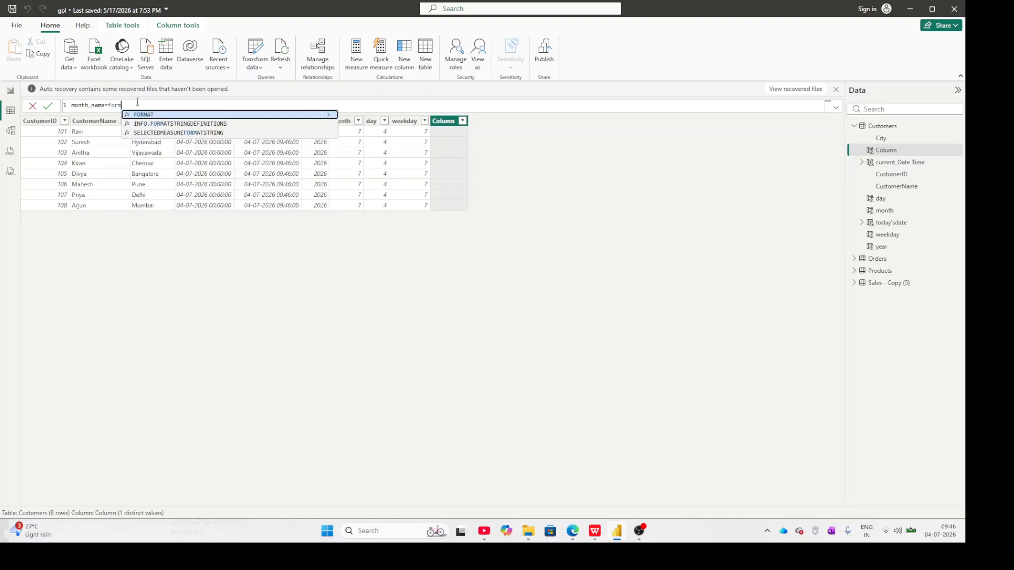
{"action": "type", "text": "at"}
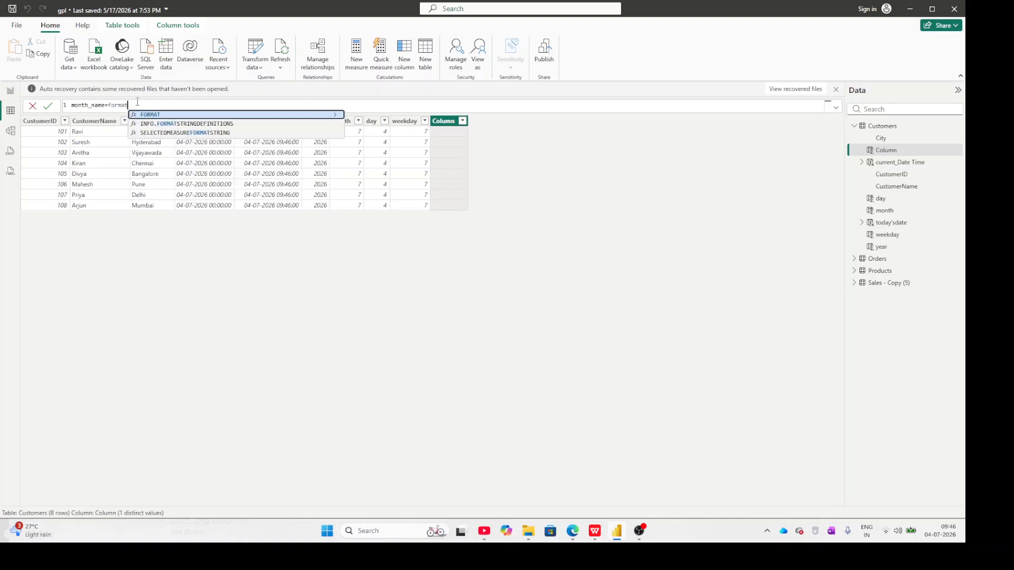
{"action": "type", "text": "("}
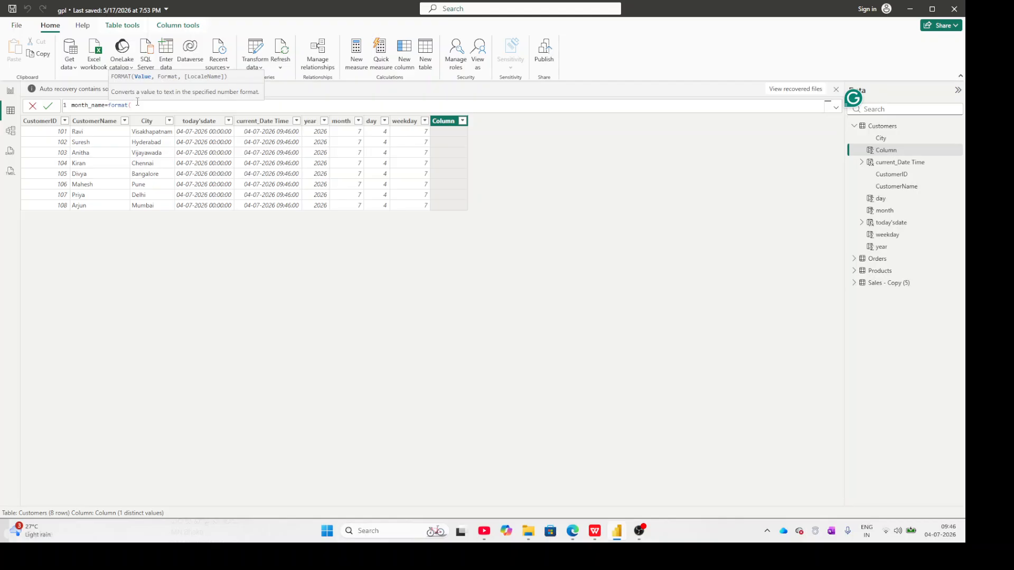
{"action": "type", "text": "t"}
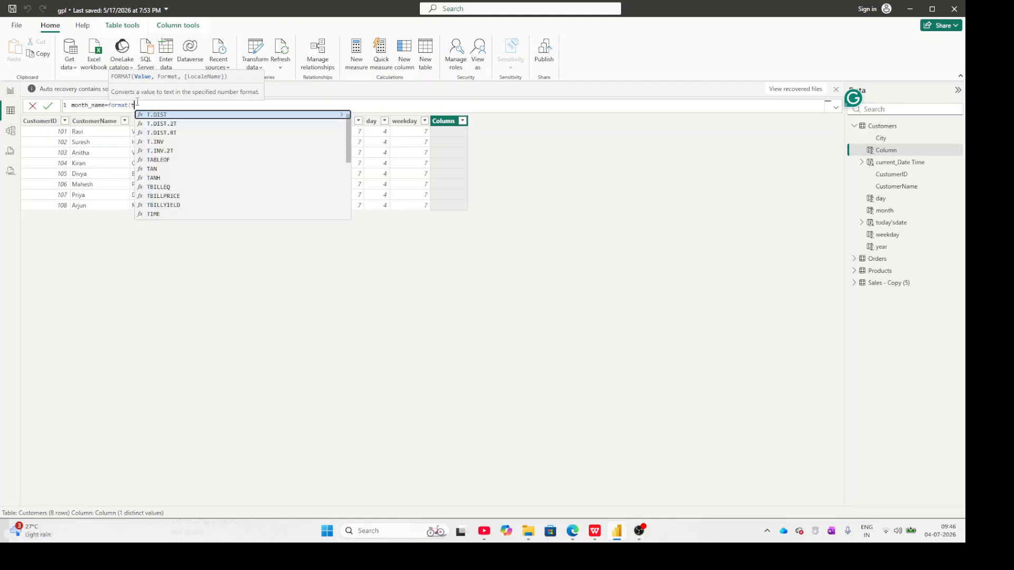
{"action": "type", "text": "o"}
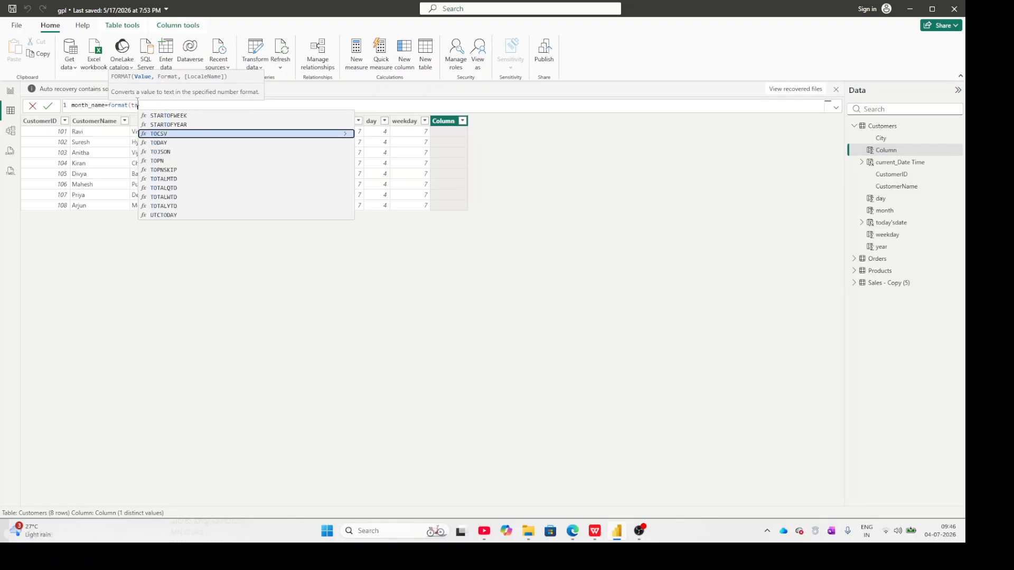
{"action": "key", "text": "Left"}
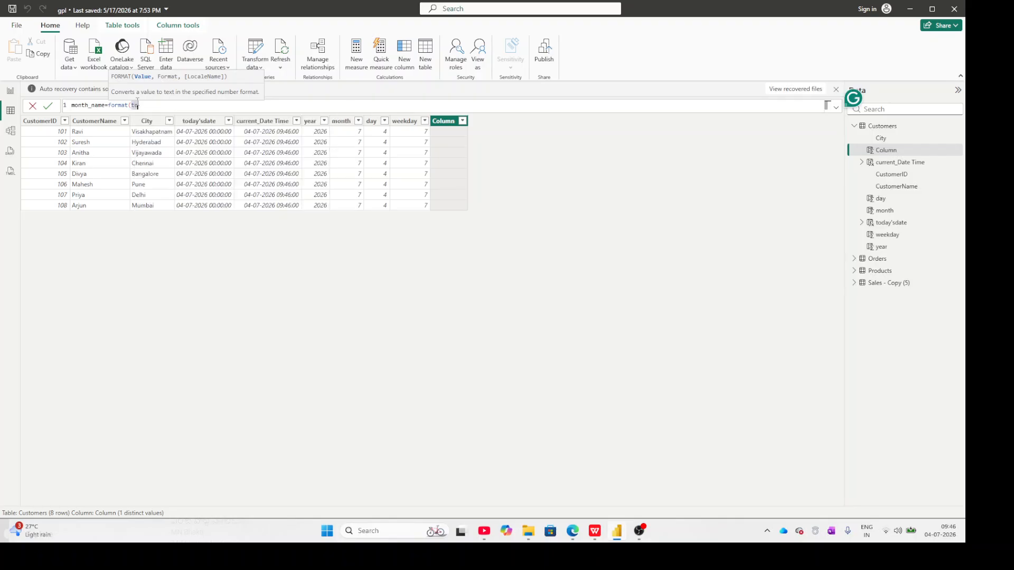
{"action": "type", "text": "d"}
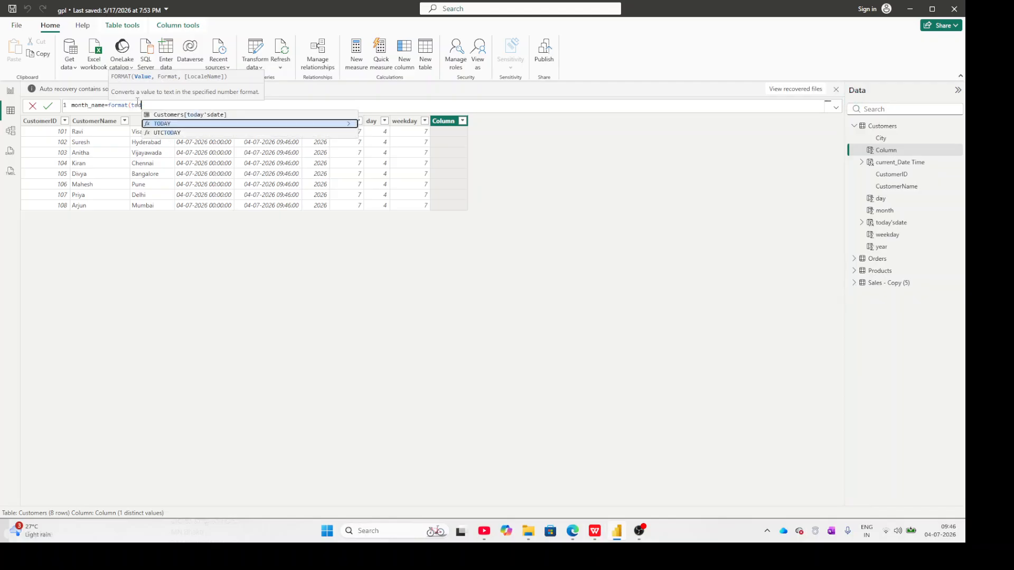
{"action": "key", "text": "Tab"}
{"action": "type", "text": ")"}
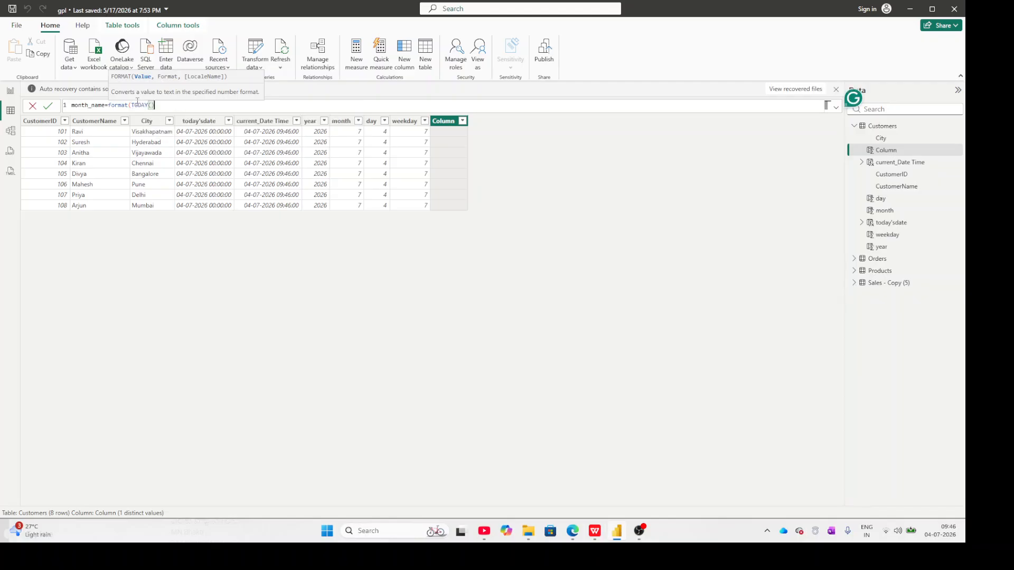
{"action": "type", "text": ","}
{"action": "type", "text": "\"\""}
{"action": "type", "text": "MMM"}
{"action": "type", "text": ")"}
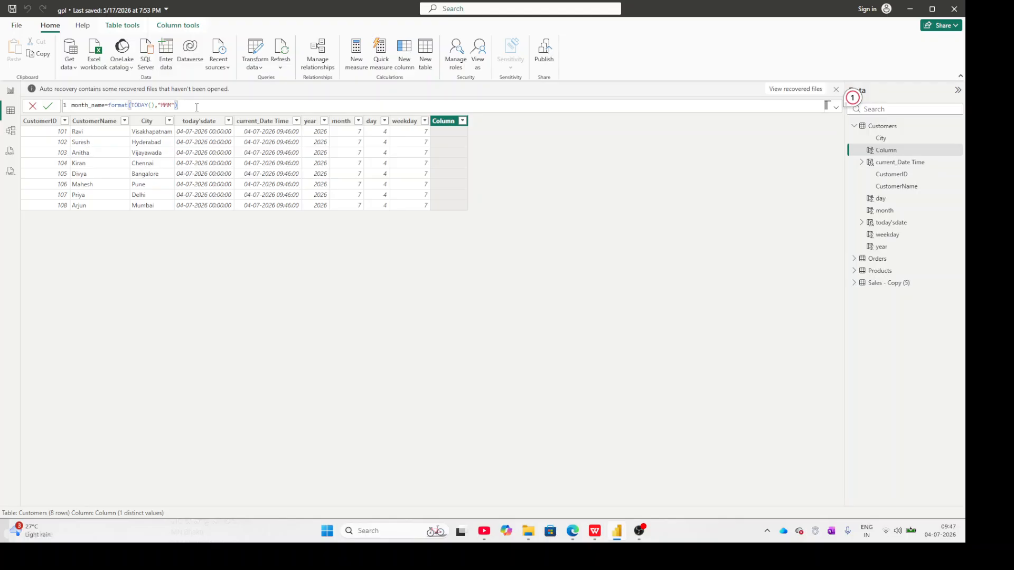
{"action": "key", "text": "Return"}
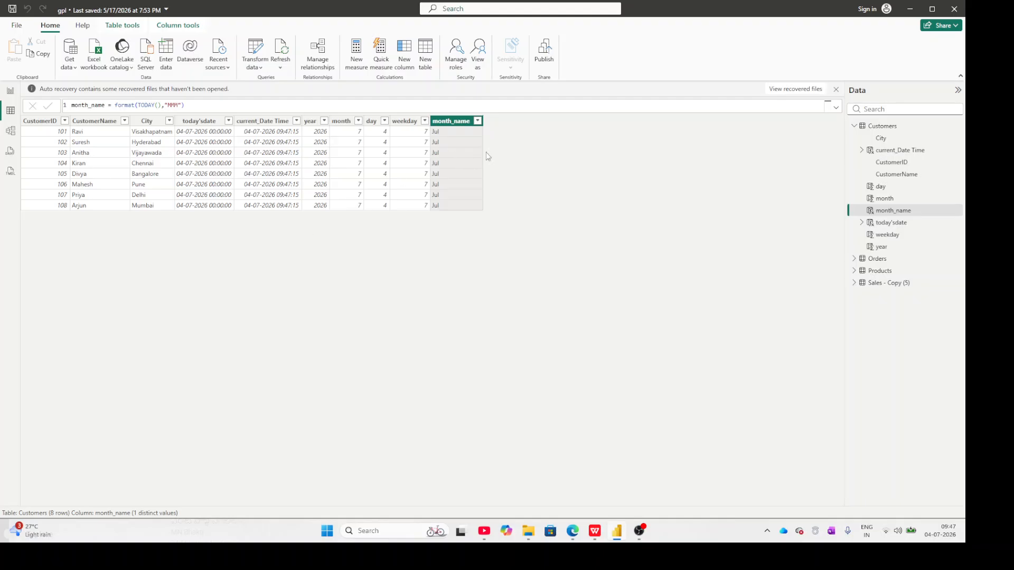
Start another calculated column in the Customers table, named experience.
{"action": "left_click", "coordinate": [407, 63]}
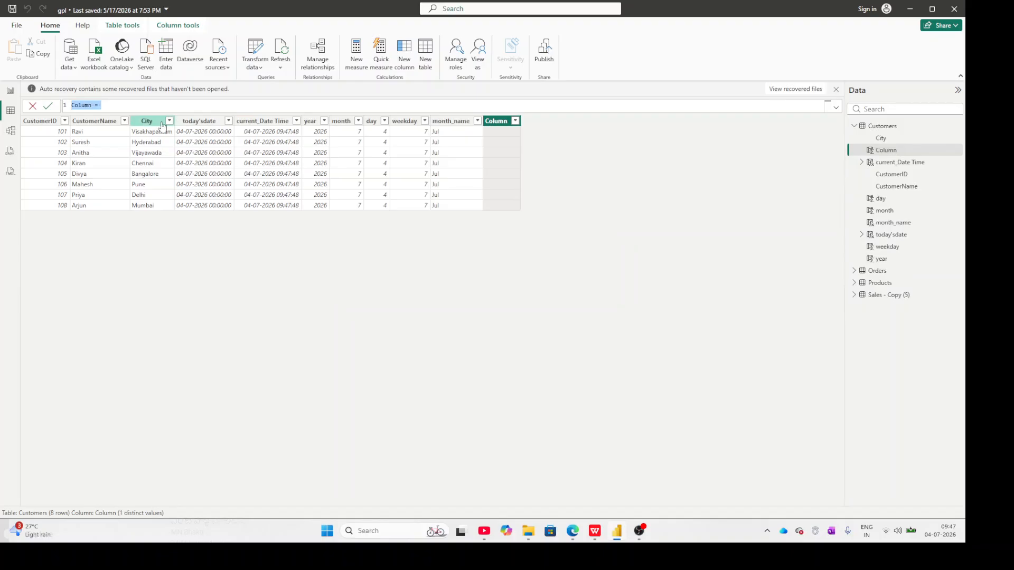
{"action": "type", "text": "Date"}
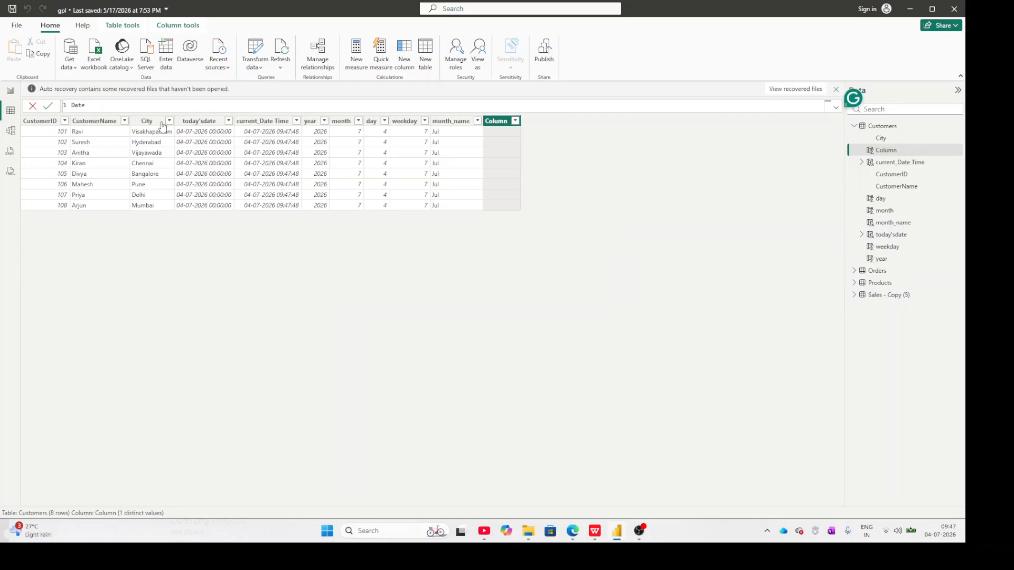
{"action": "type", "text": "diff("}
{"action": "key", "text": "BackSpace"}
{"action": "key", "text": "BackSpace"}
{"action": "key", "text": "BackSpace"}
{"action": "key", "text": "BackSpace"}
{"action": "key", "text": "BackSpace"}
{"action": "key", "text": "BackSpace"}
{"action": "key", "text": "BackSpace"}
{"action": "key", "text": "BackSpace"}
{"action": "type", "text": "experience="}
Define the experience column as Datediff(Customers[current_Date Time].[Date]) and commit the formula.
{"action": "type", "text": "Dated"}
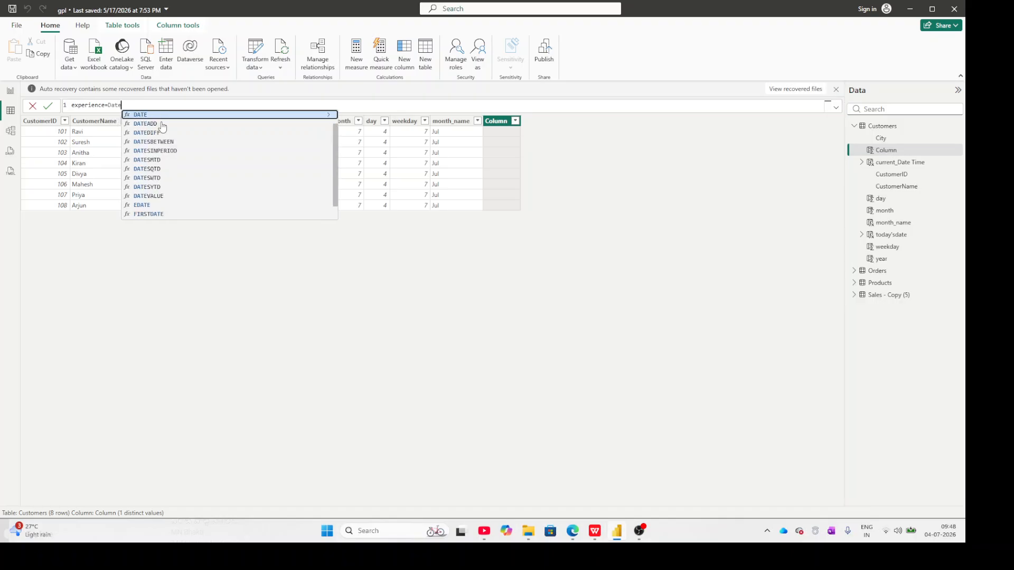
{"action": "type", "text": "iff"}
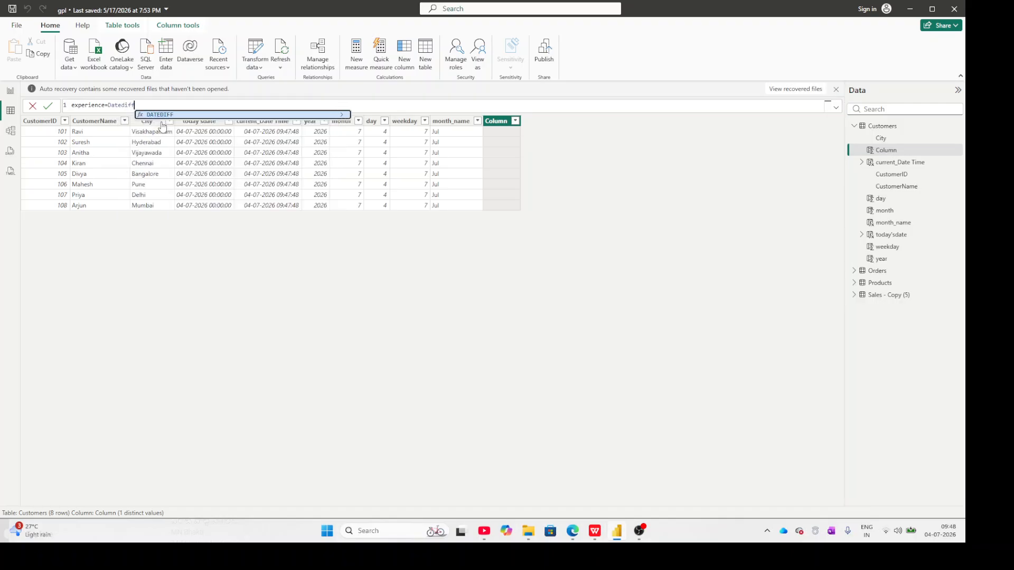
{"action": "type", "text": "("}
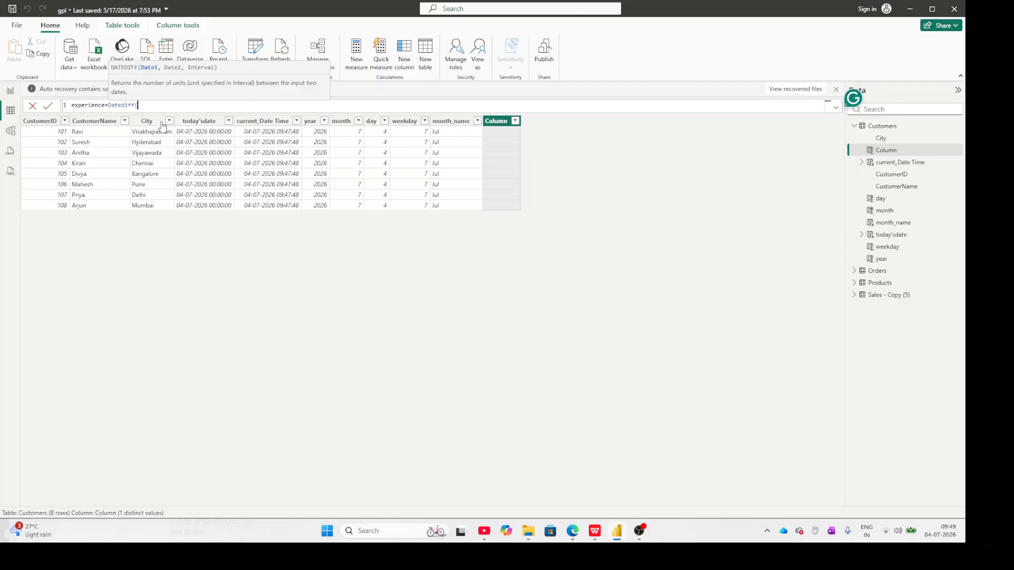
{"action": "type", "text": "cust"}
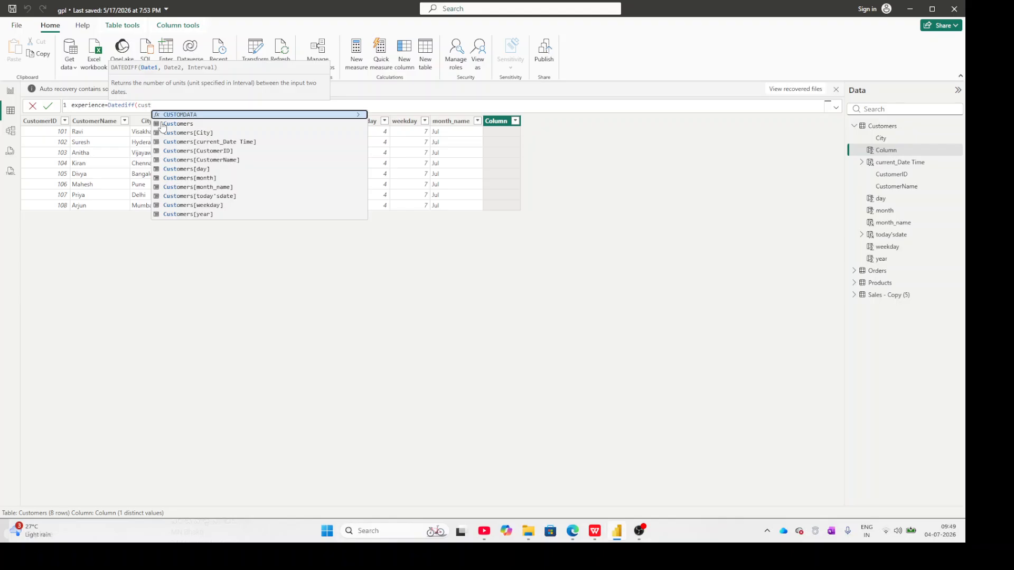
{"action": "key", "text": "Down"}
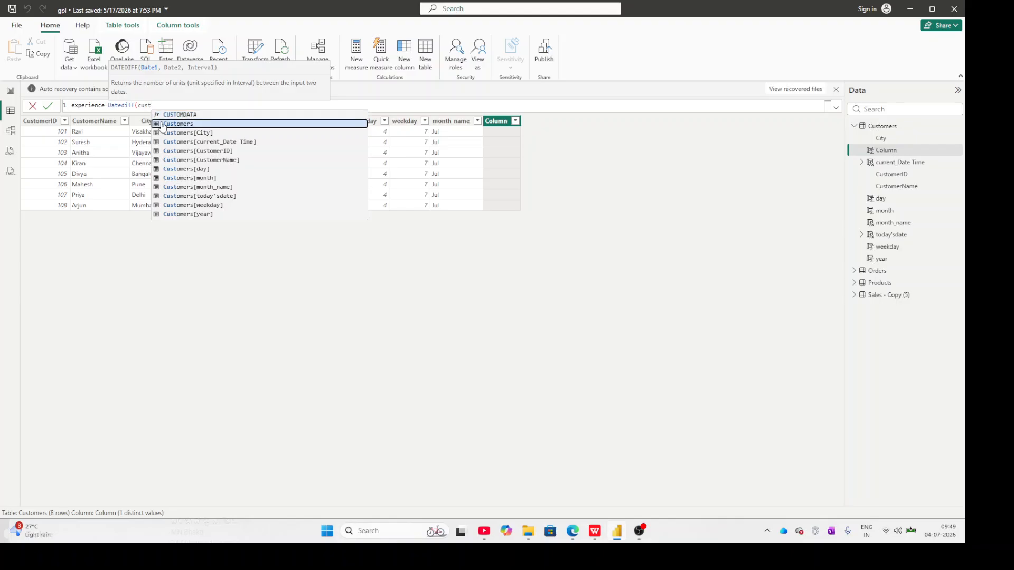
{"action": "key", "text": "Down"}
{"action": "key", "text": "Down"}
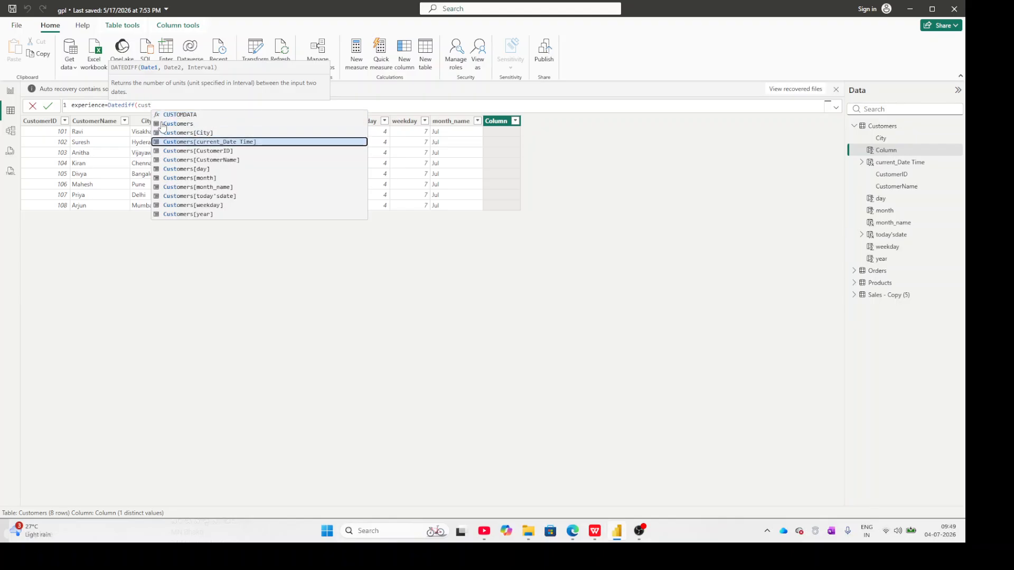
{"action": "key", "text": "Down"}
{"action": "key", "text": "Down"}
{"action": "key", "text": "Down"}
{"action": "key", "text": "Down"}
{"action": "key", "text": "Down"}
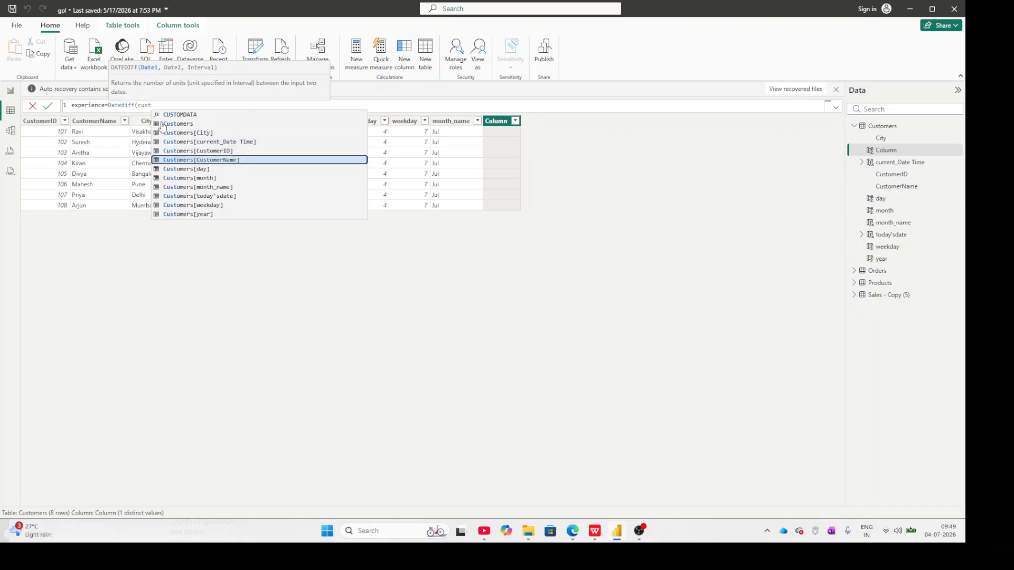
{"action": "key", "text": "Down"}
{"action": "key", "text": "Down"}
{"action": "key", "text": "Down"}
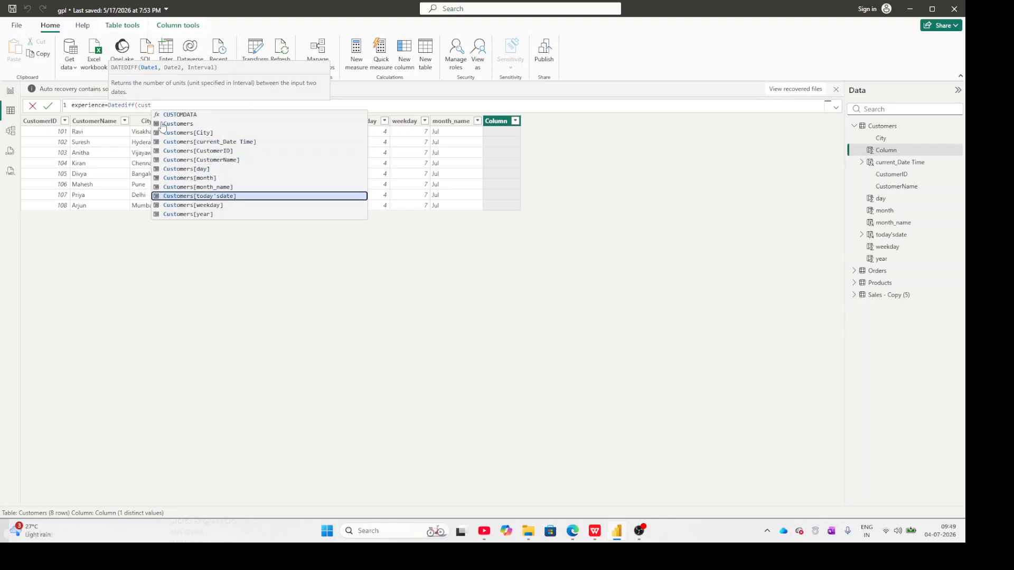
{"action": "key", "text": "Down"}
{"action": "key", "text": "Down"}
{"action": "key", "text": "Down"}
{"action": "key", "text": "Down"}
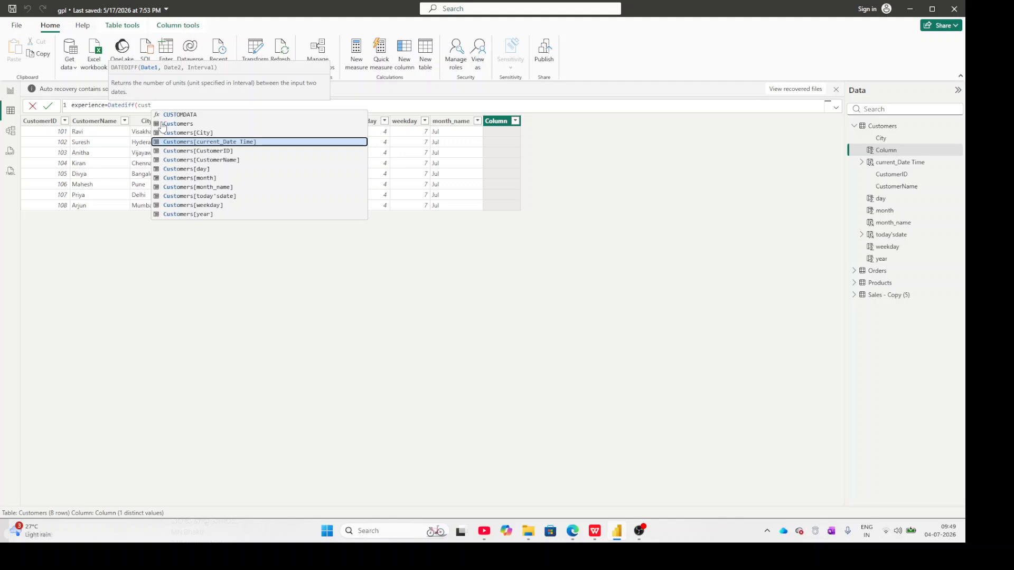
{"action": "key", "text": "Tab"}
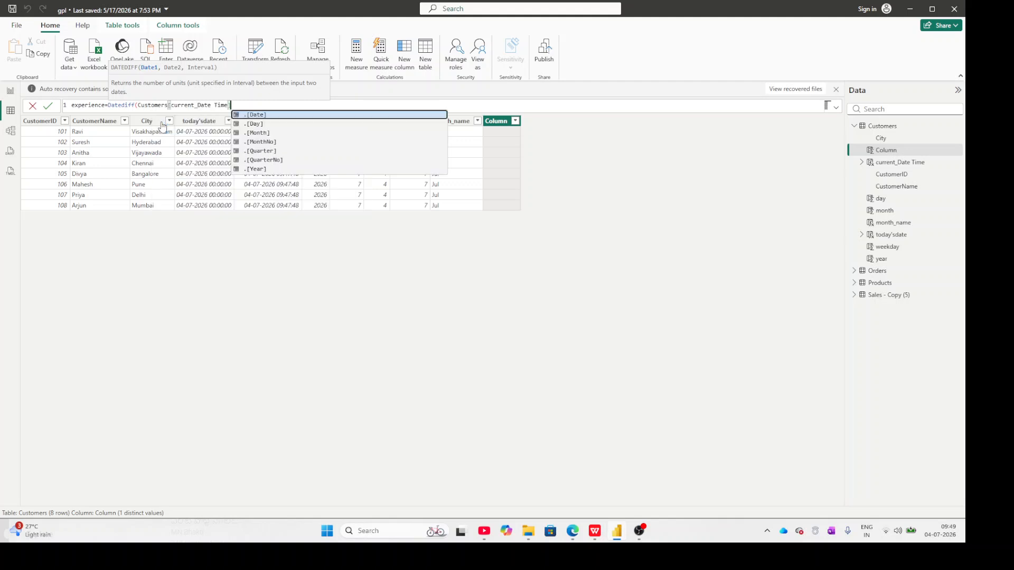
{"action": "key", "text": "Tab"}
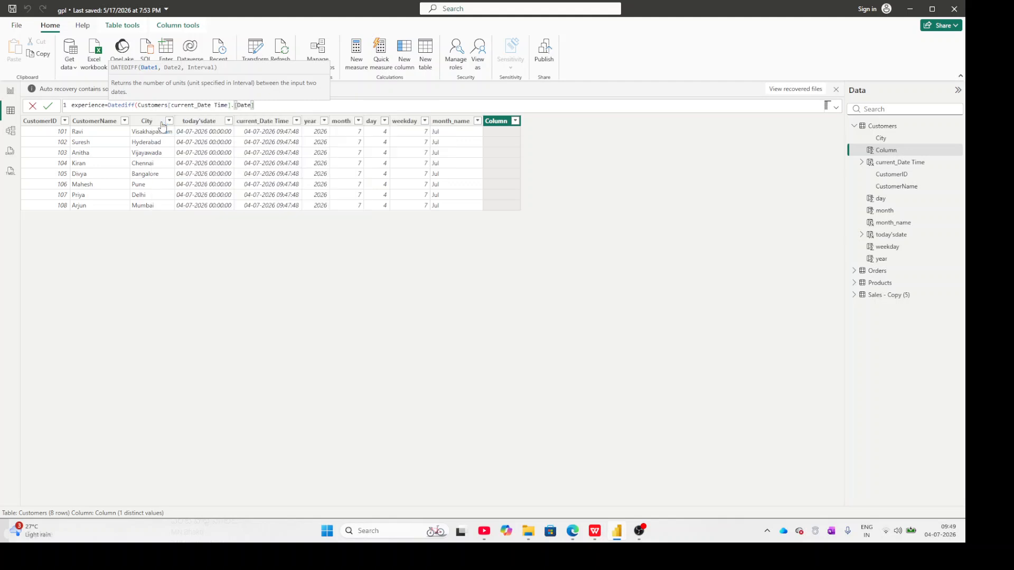
{"action": "key", "text": "Return"}
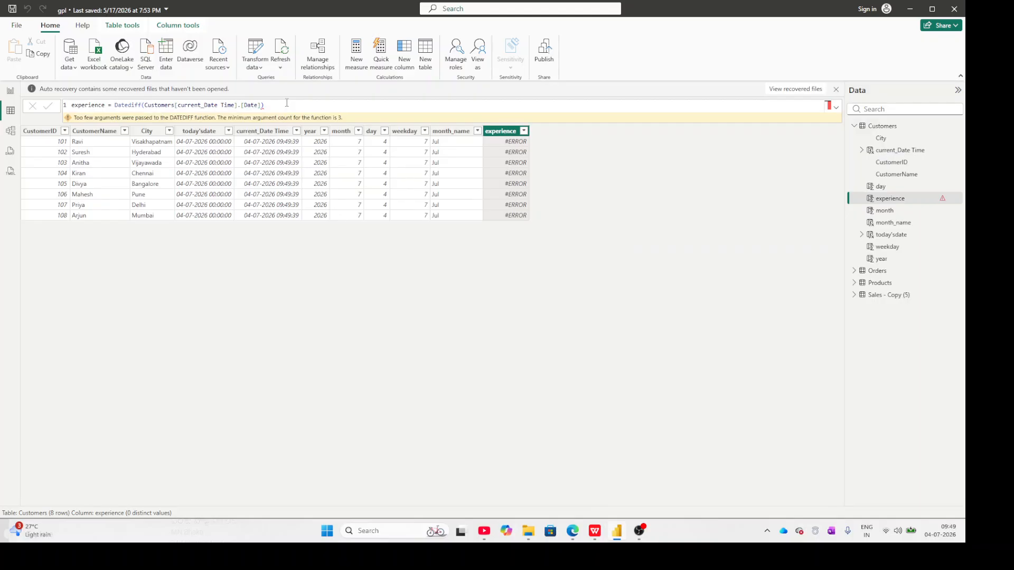
Correct the experience column's formula to Datediff(Customers[current_Date Time],TODAY(),year).
{"action": "left_click", "coordinate": [287, 102]}
{"action": "key", "text": "BackSpace"}
{"action": "key", "text": "BackSpace"}
{"action": "key", "text": "BackSpace"}
{"action": "key", "text": "BackSpace"}
{"action": "key", "text": "BackSpace"}
{"action": "key", "text": "BackSpace"}
{"action": "key", "text": "BackSpace"}
{"action": "key", "text": "BackSpace"}
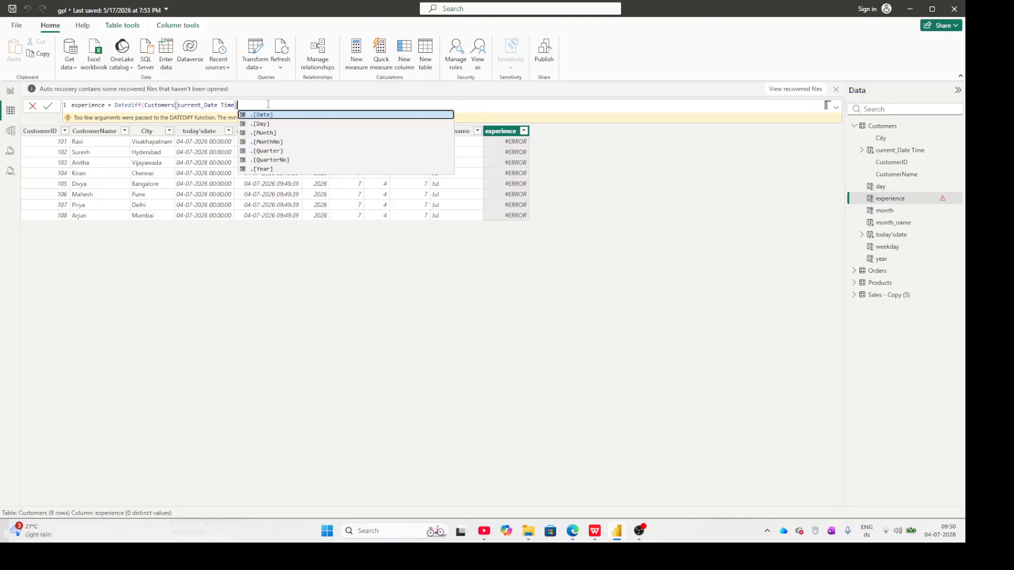
{"action": "type", "text": "."}
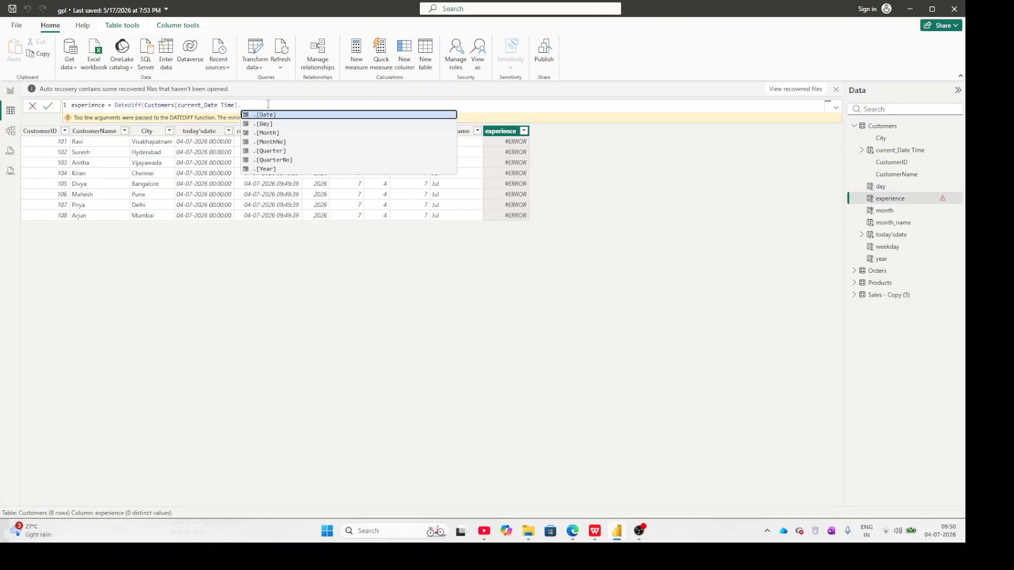
{"action": "key", "text": "BackSpace"}
{"action": "type", "text": ","}
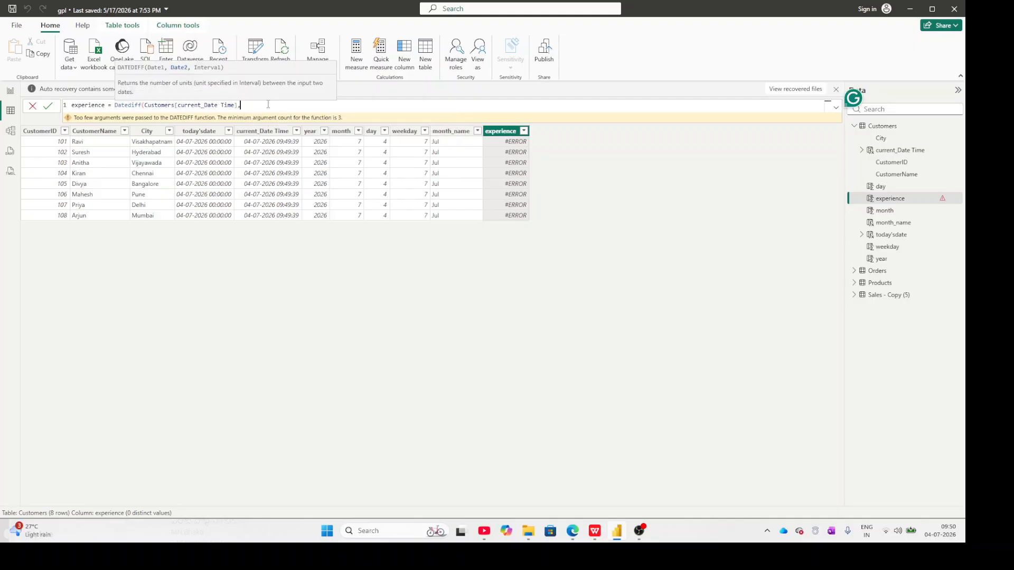
{"action": "type", "text": "toda"}
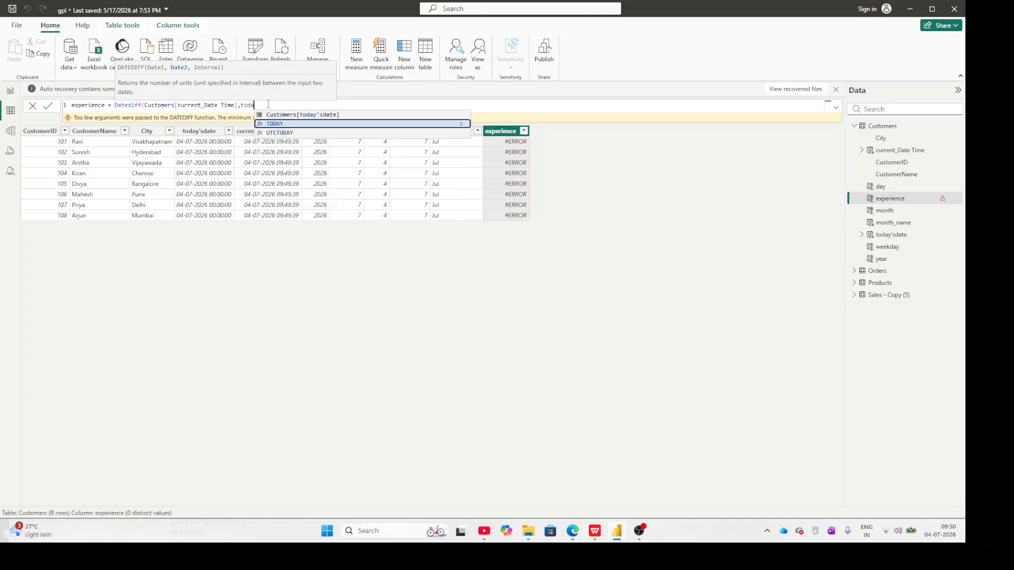
{"action": "key", "text": "Tab"}
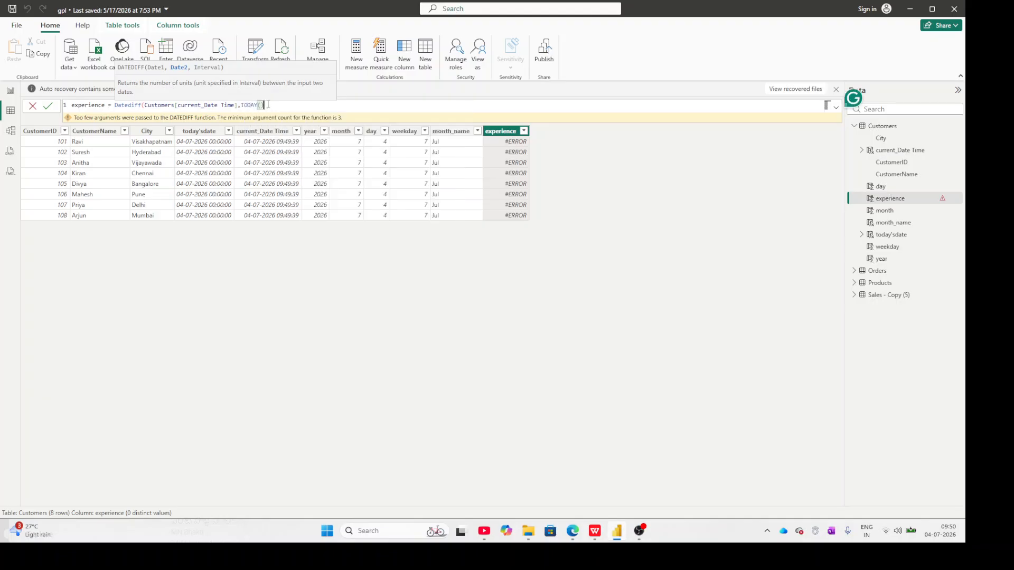
{"action": "type", "text": ",year"}
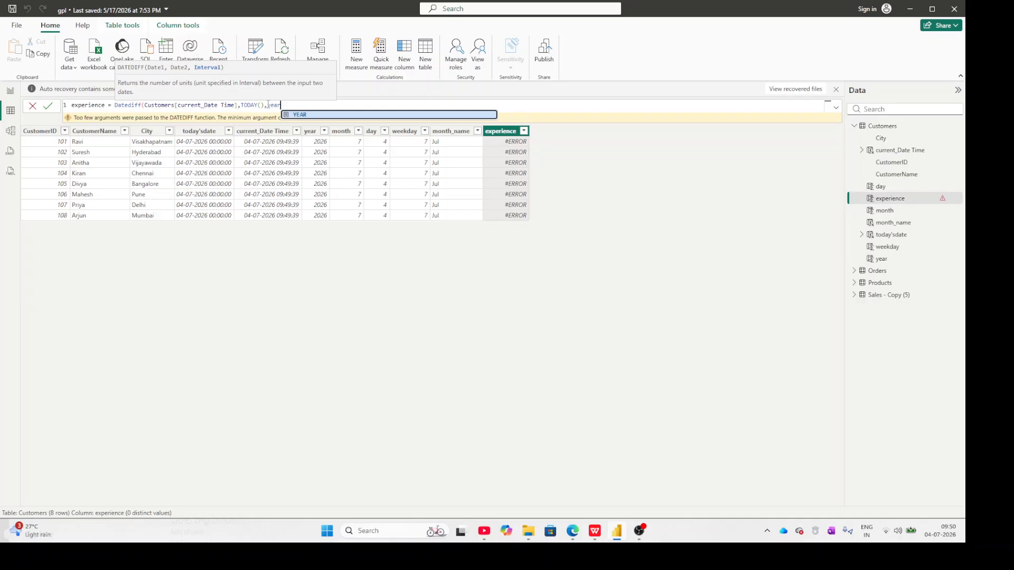
{"action": "type", "text": ")"}
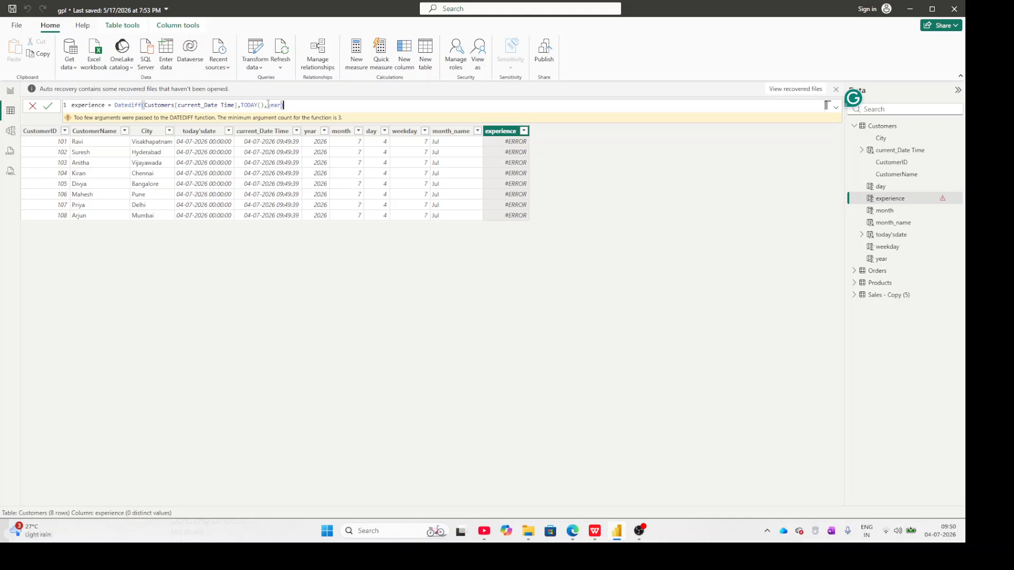
{"action": "key", "text": "Return"}
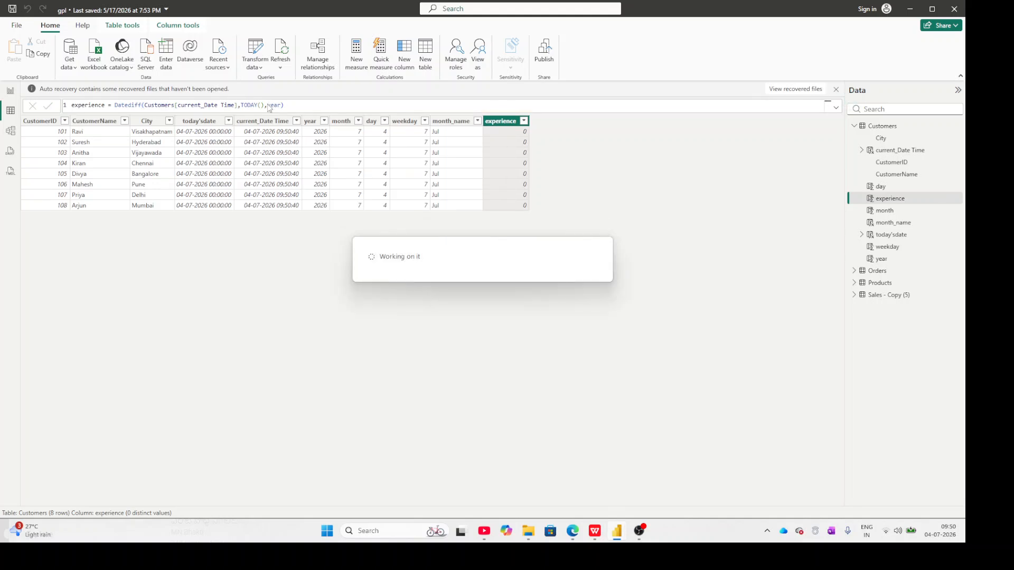
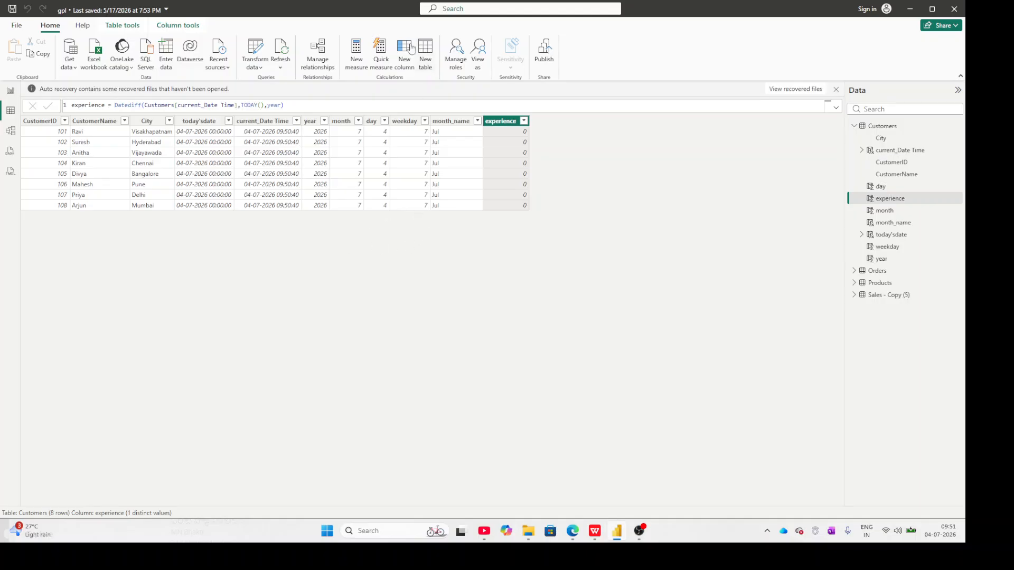
Add a calculated column named next_Month to the Customers table and begin its formula with EDATE(.
{"action": "left_click", "coordinate": [399, 57]}
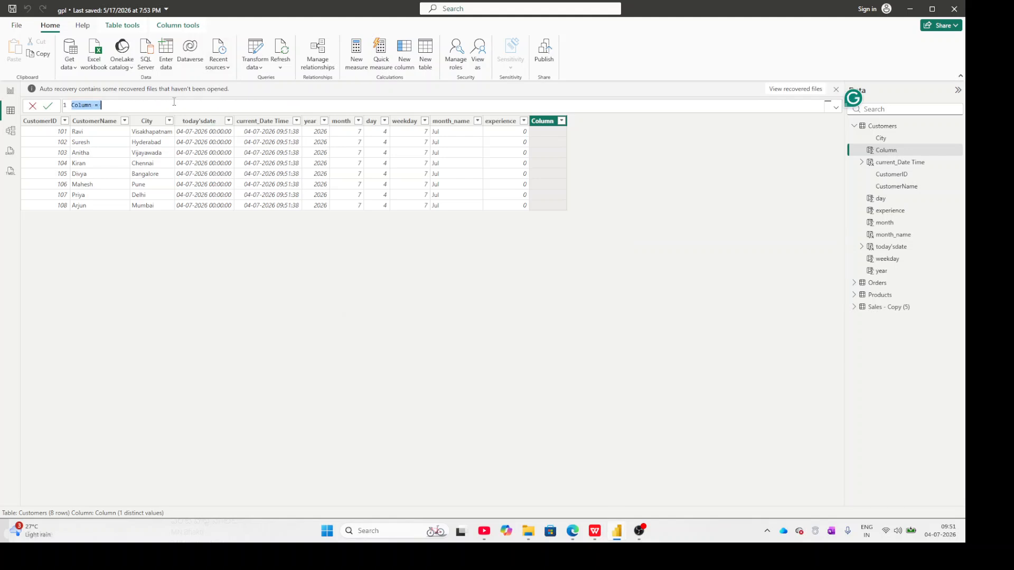
{"action": "type", "text": "next"}
{"action": "type", "text": "_Month="}
{"action": "type", "text": "E"}
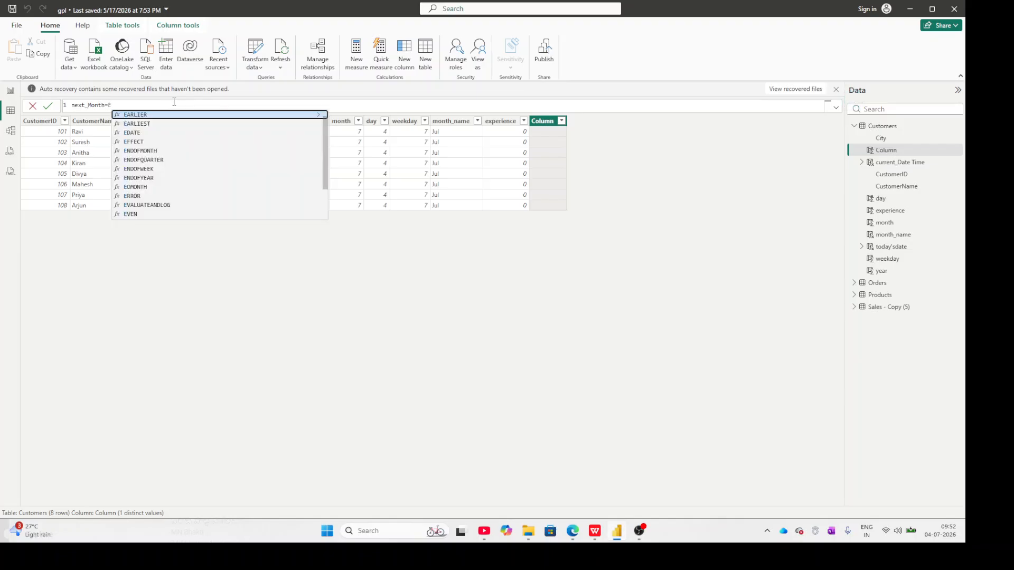
{"action": "type", "text": "Da"}
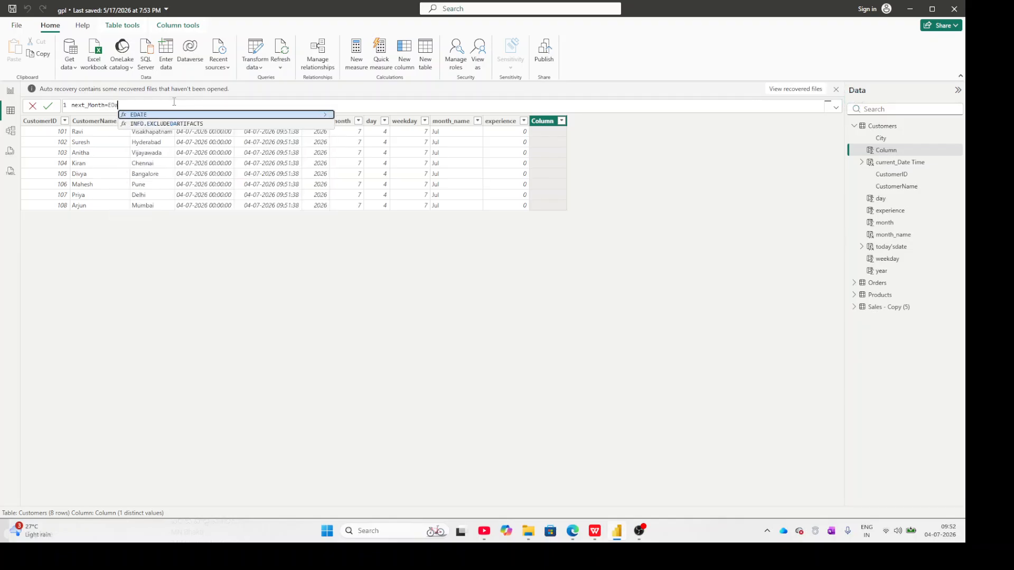
{"action": "key", "text": "Tab"}
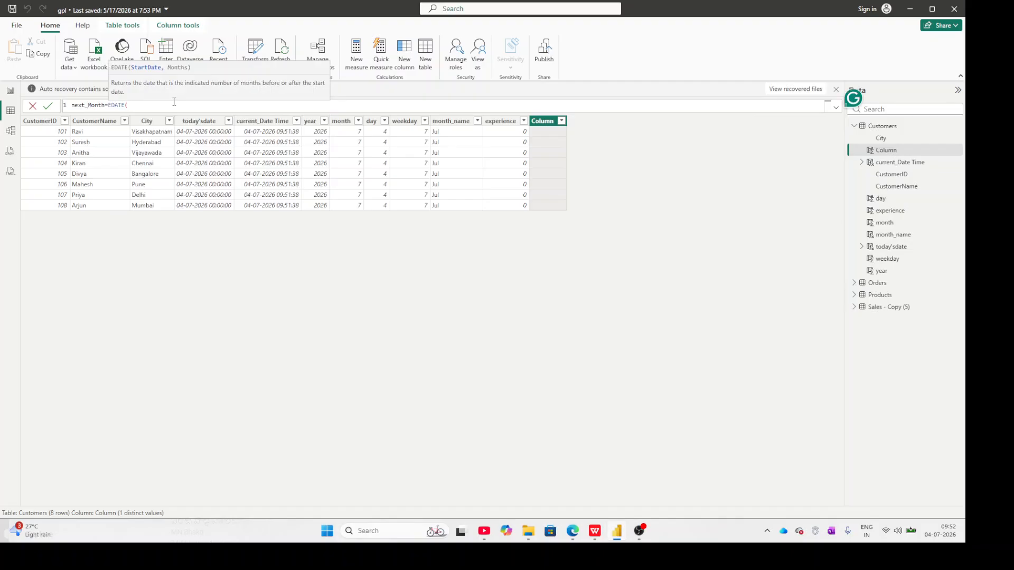
Try CUSTOMDATA() as the start-date argument of the next_Month column's EDATE formula.
{"action": "type", "text": "cu"}
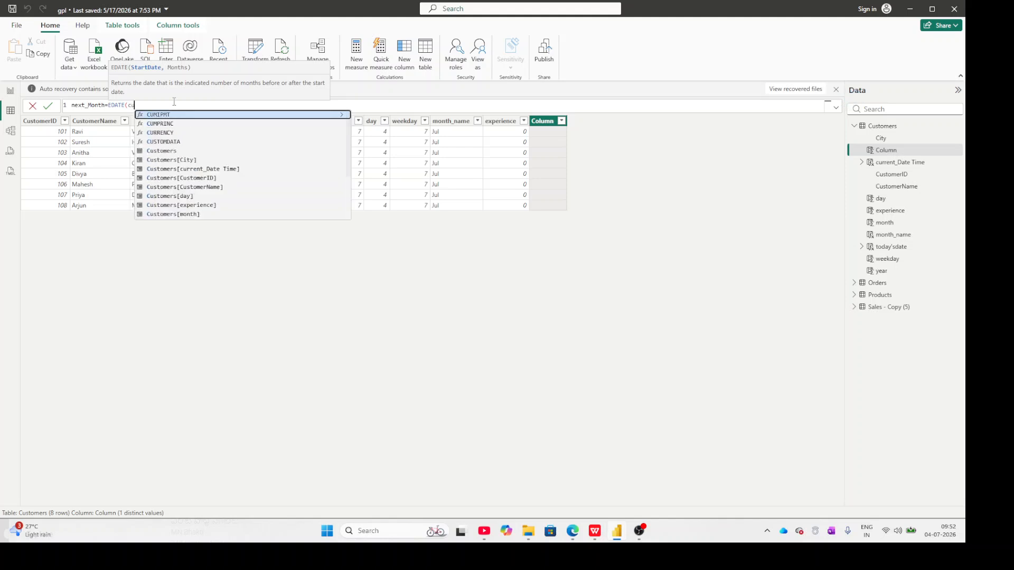
{"action": "type", "text": "st"}
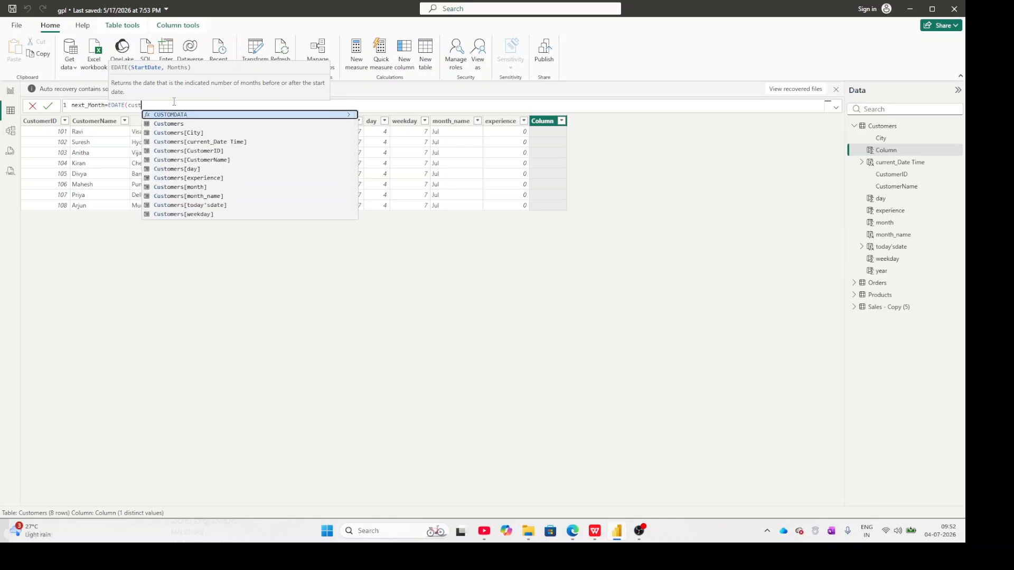
{"action": "key", "text": "Down"}
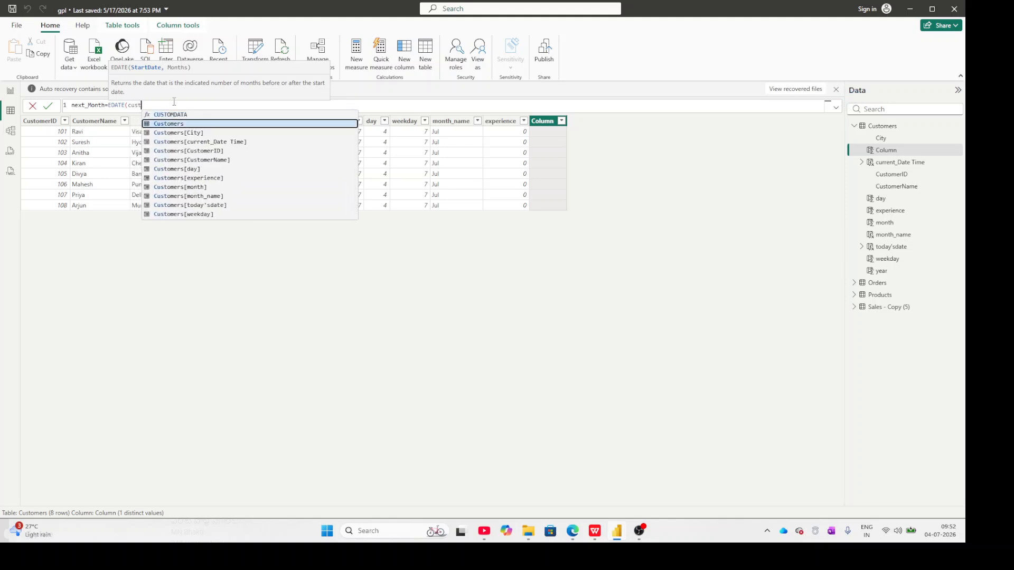
{"action": "type", "text": "o"}
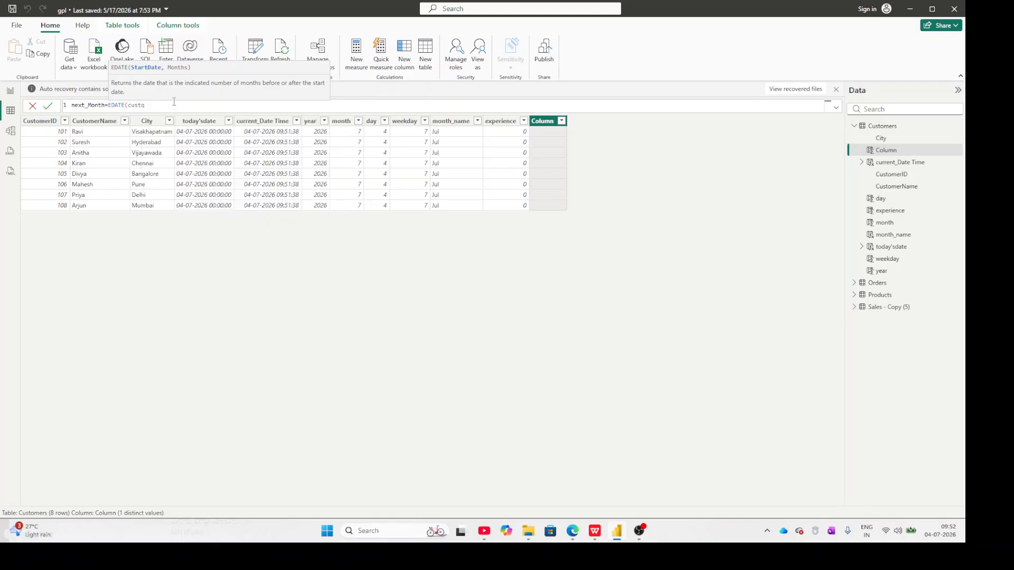
{"action": "key", "text": "BackSpace"}
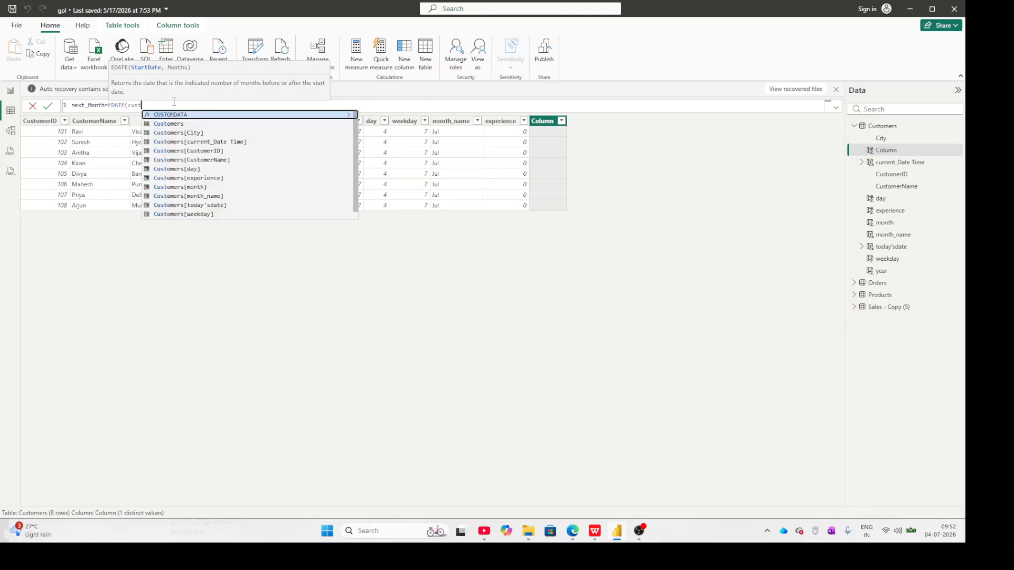
{"action": "key", "text": "Tab"}
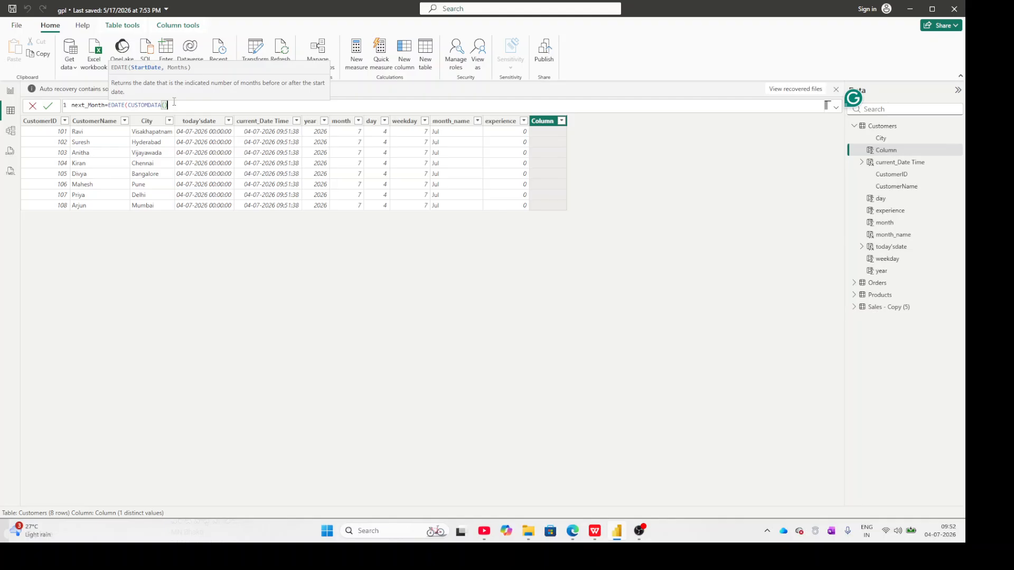
{"action": "type", "text": "("}
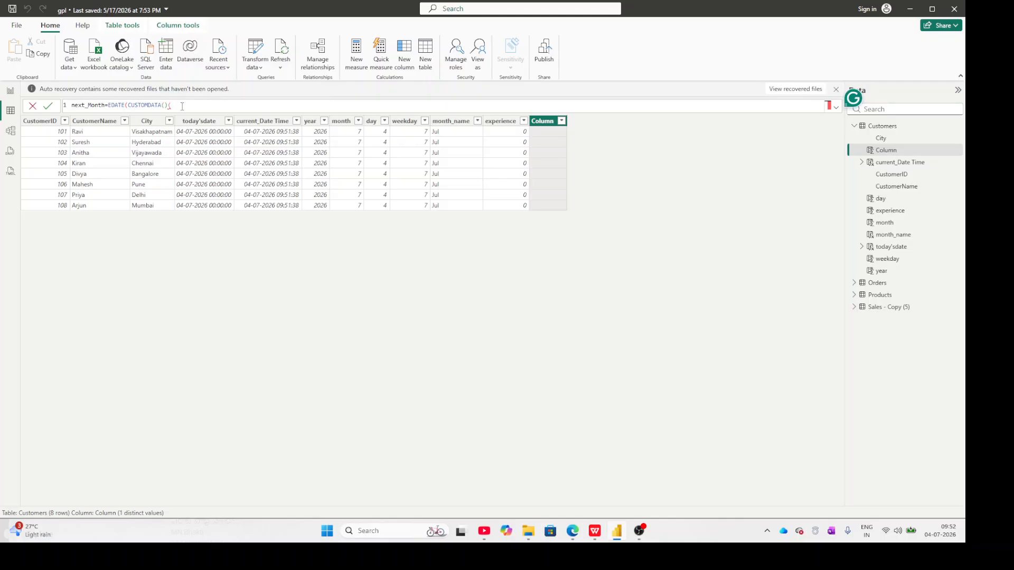
Try nesting TODAY() inside the CUSTOMDATA call of the next_Month formula.
{"action": "key", "text": "BackSpace"}
{"action": "key", "text": "BackSpace"}
{"action": "type", "text": "to"}
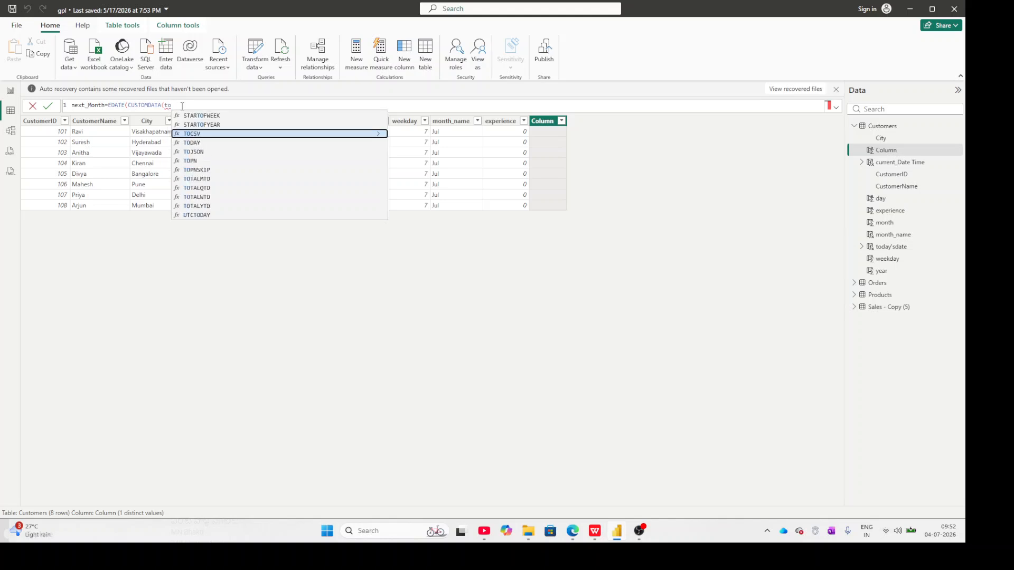
{"action": "key", "text": "Escape"}
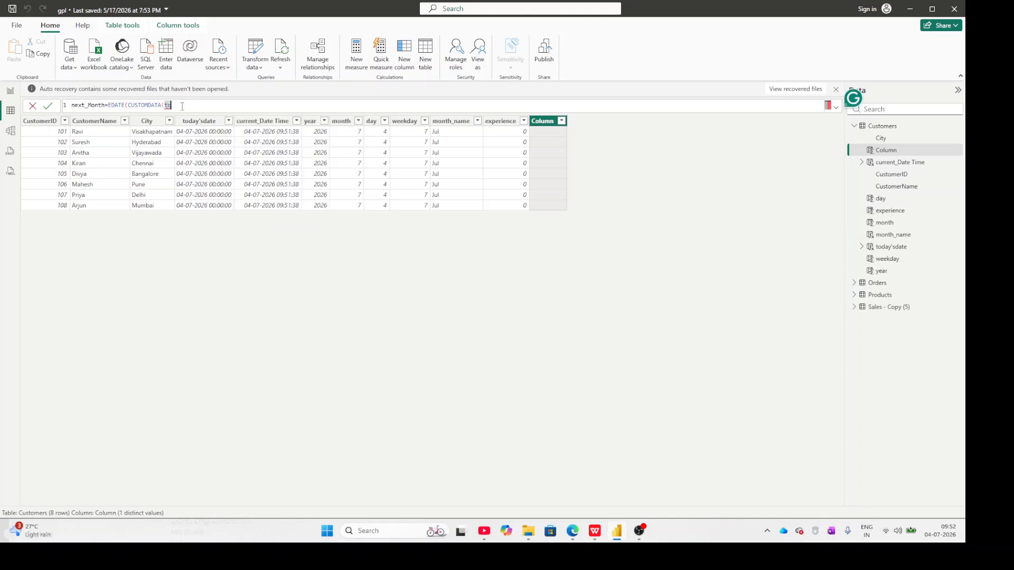
{"action": "type", "text": "d"}
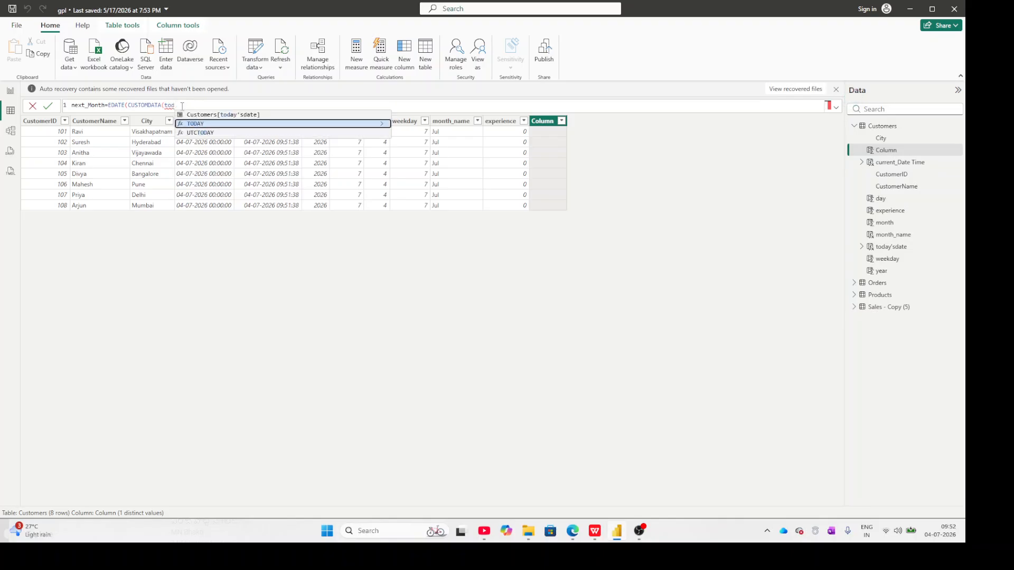
{"action": "key", "text": "Tab"}
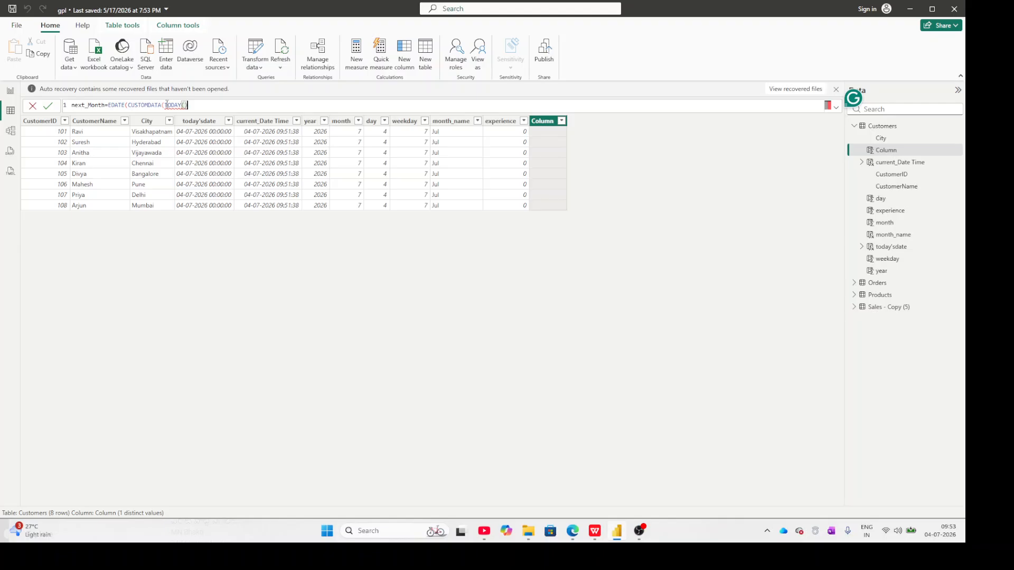
Try completing the next_Month formula as EDATE(CUSTOMDATA(TODAY(),YEAR)) and commit it.
{"action": "double_click", "coordinate": [166, 105]}
{"action": "type", "text": ",ye"}
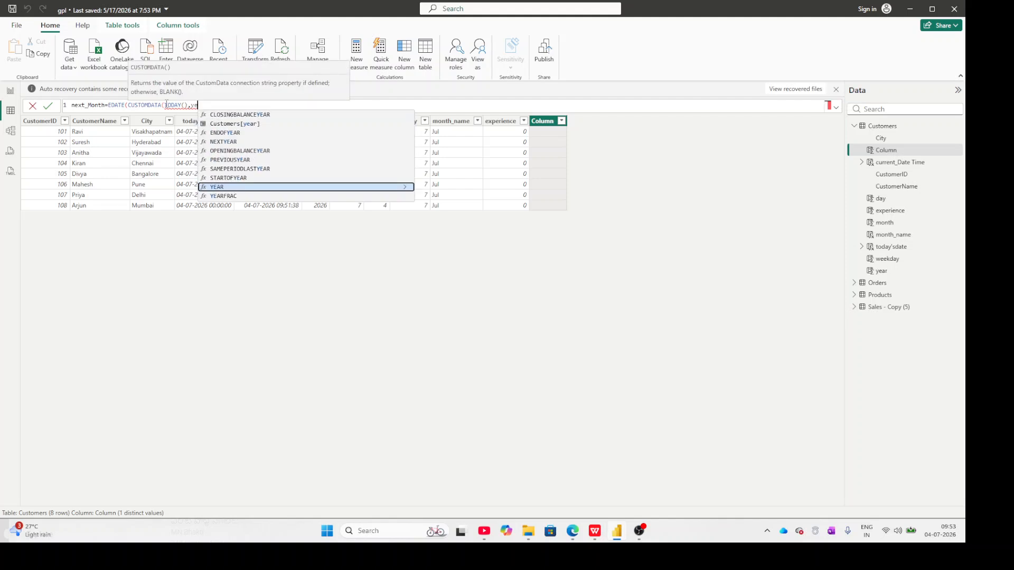
{"action": "type", "text": "ar"}
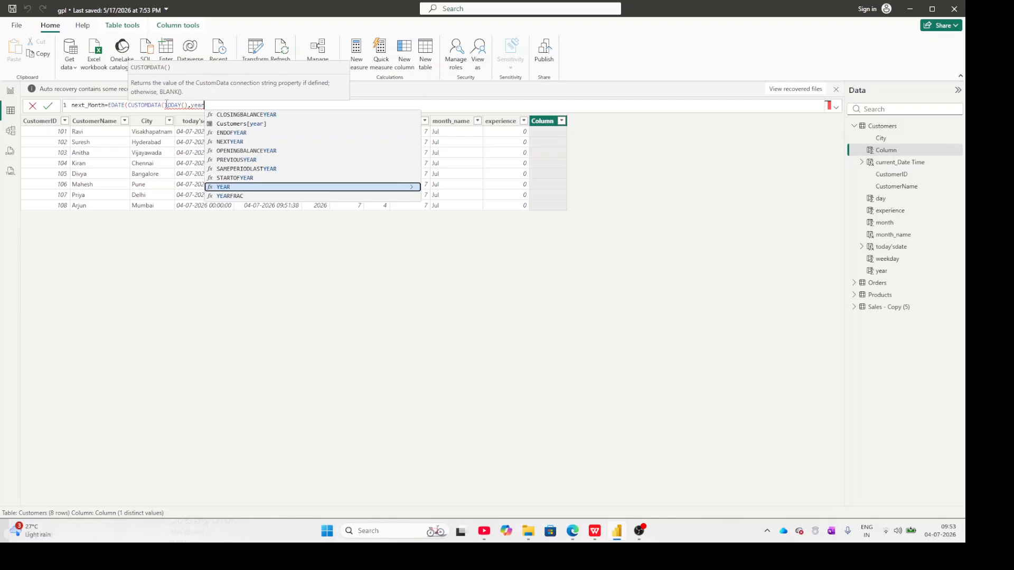
{"action": "key", "text": "Tab"}
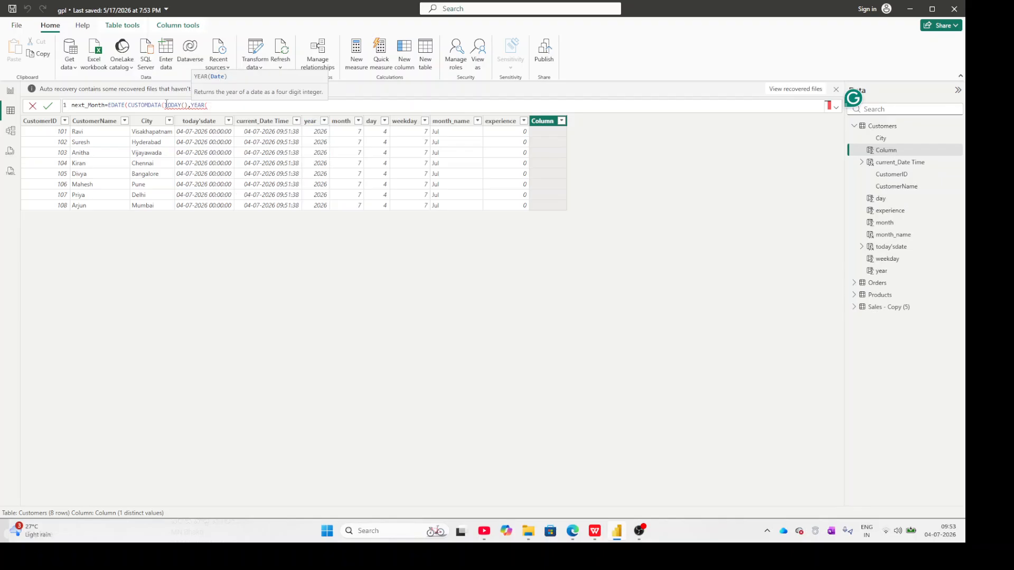
{"action": "key", "text": "BackSpace"}
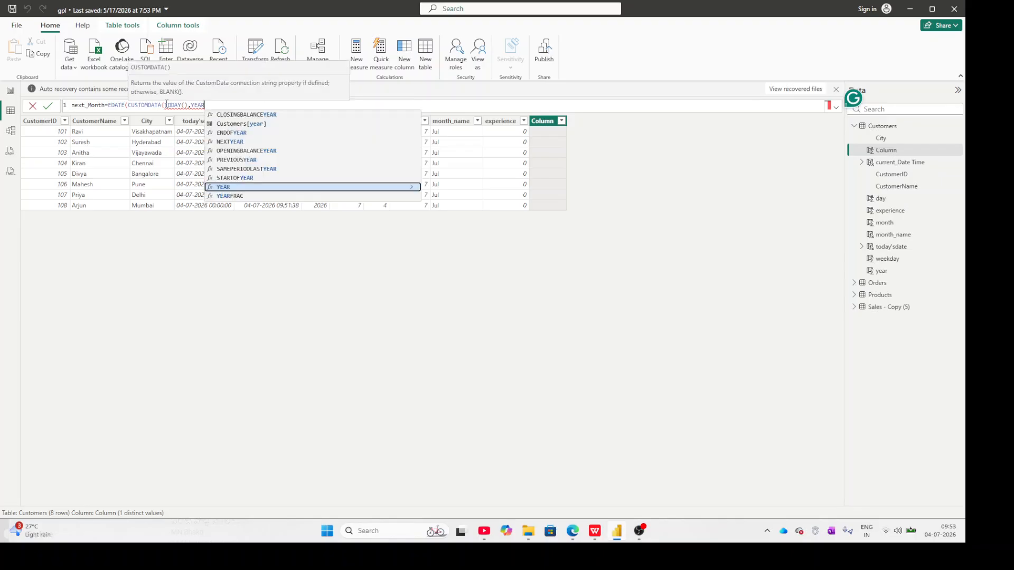
{"action": "type", "text": ")"}
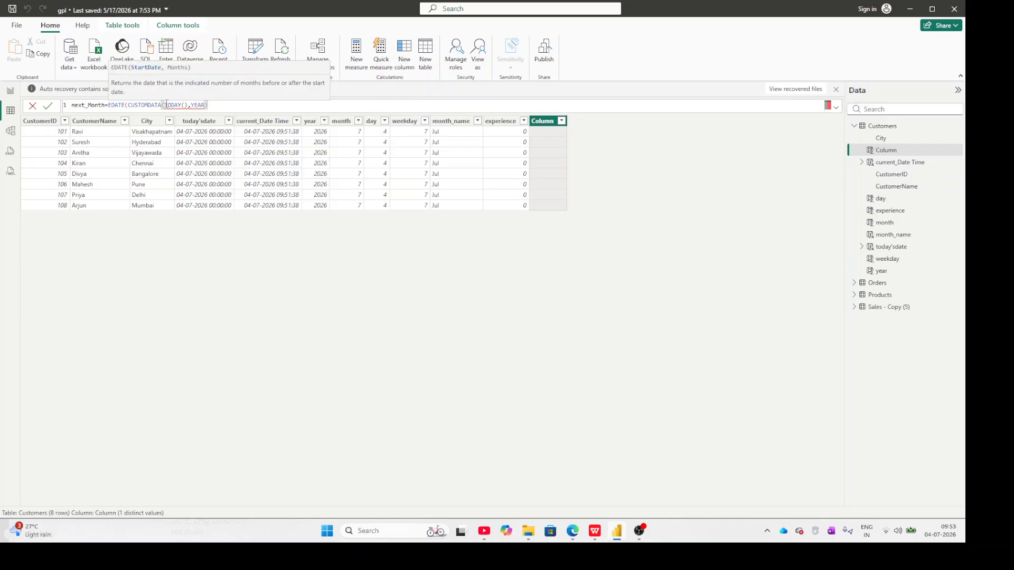
{"action": "type", "text": ")"}
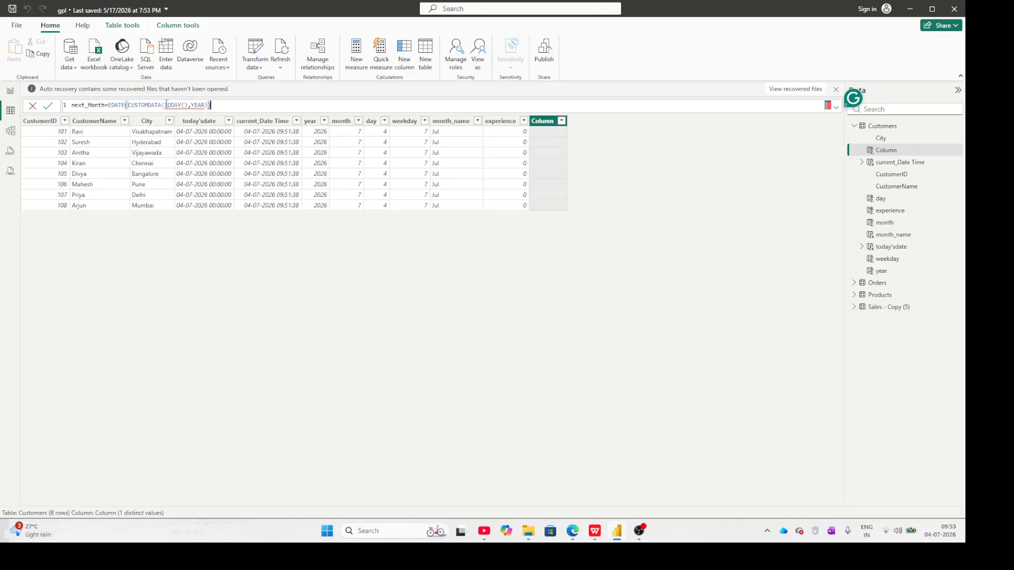
{"action": "key", "text": "Return"}
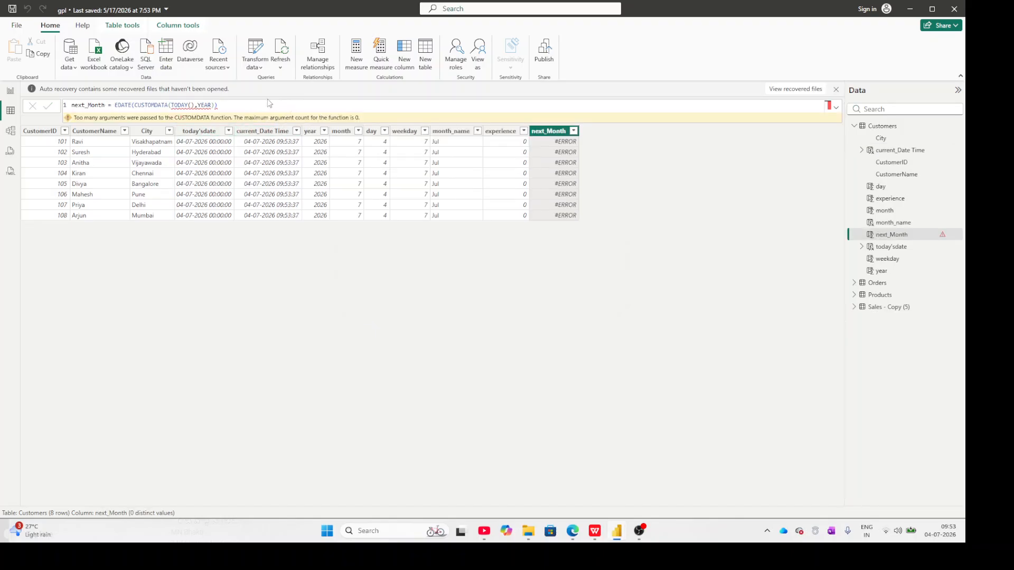
Remove the CUSTOMDATA(TODAY(),YEAR)) part from the next_Month formula, keeping only EDATE(.
{"action": "left_click", "coordinate": [228, 109]}
{"action": "key", "text": "BackSpace"}
{"action": "key", "text": "BackSpace"}
{"action": "key", "text": "BackSpace"}
{"action": "key", "text": "BackSpace"}
{"action": "key", "text": "BackSpace"}
{"action": "key", "text": "BackSpace"}
{"action": "key", "text": "BackSpace"}
{"action": "key", "text": "BackSpace"}
{"action": "key", "text": "BackSpace"}
{"action": "key", "text": "BackSpace"}
{"action": "key", "text": "BackSpace"}
{"action": "key", "text": "BackSpace"}
{"action": "key", "text": "BackSpace"}
{"action": "key", "text": "BackSpace"}
{"action": "key", "text": "BackSpace"}
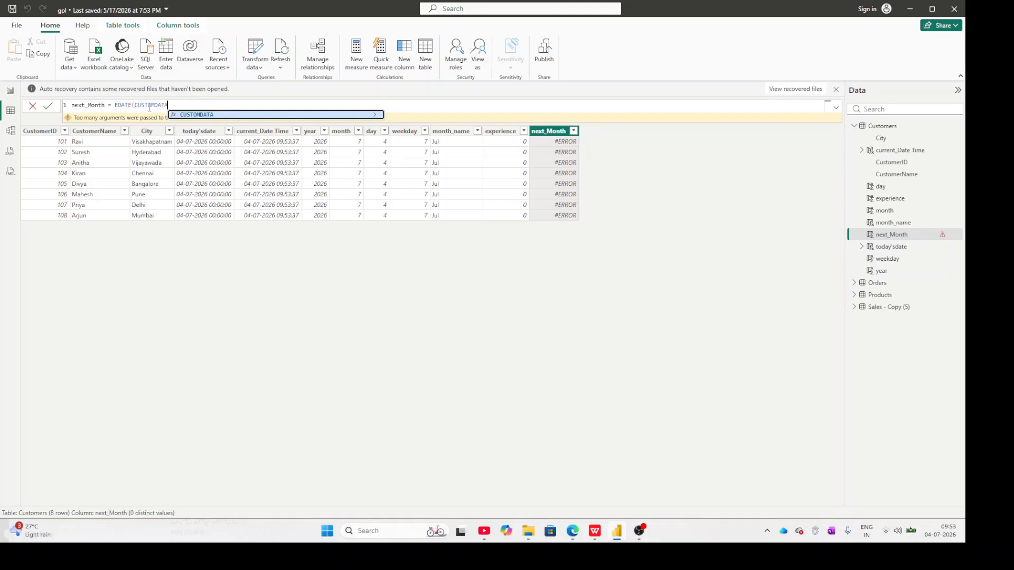
{"action": "double_click", "coordinate": [152, 105]}
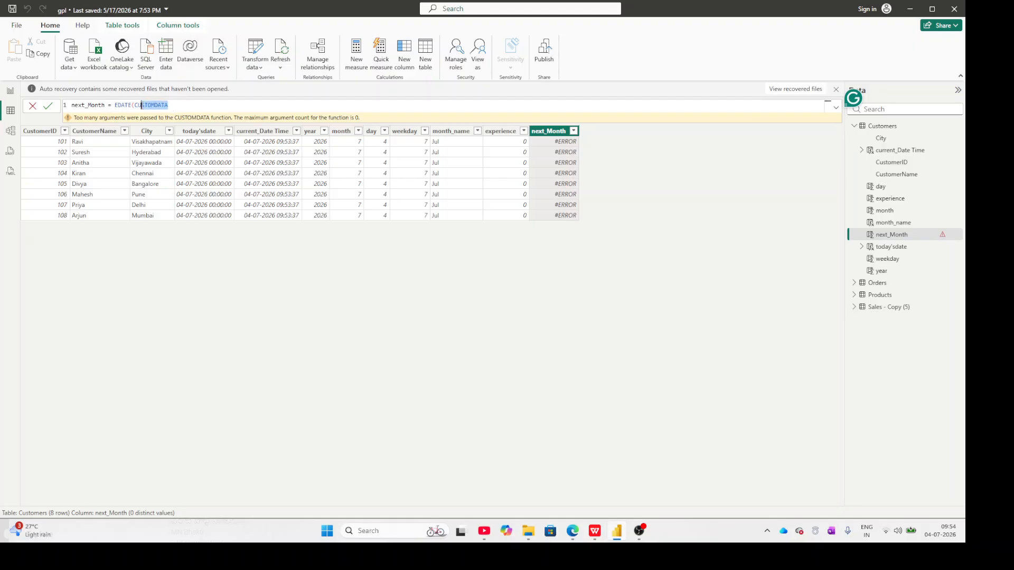
{"action": "key", "text": "BackSpace"}
{"action": "key", "text": "Escape"}
Start EDATE's start-date argument in the next_Month formula with the column reference Customers[.
{"action": "type", "text": "c"}
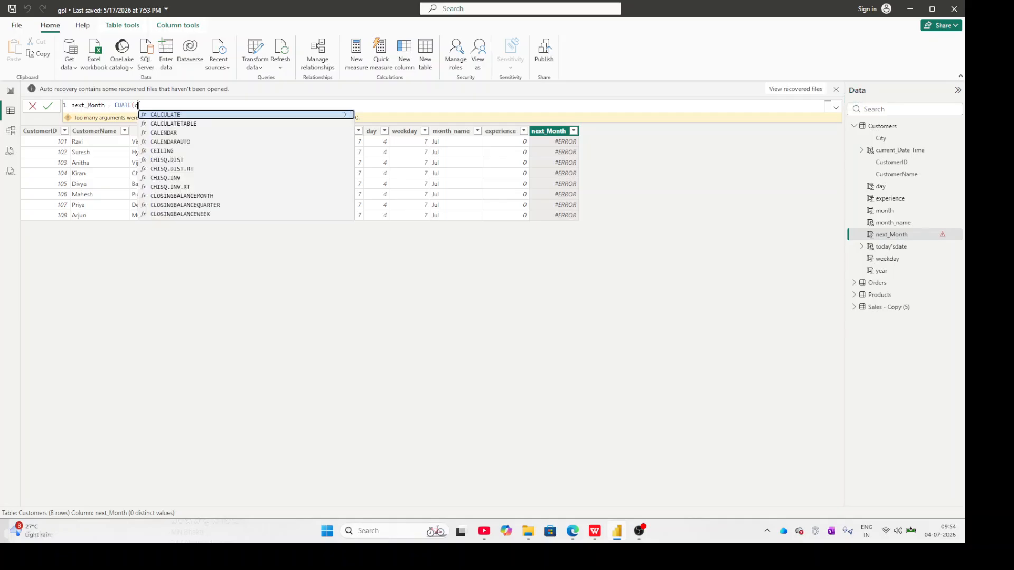
{"action": "type", "text": "ust"}
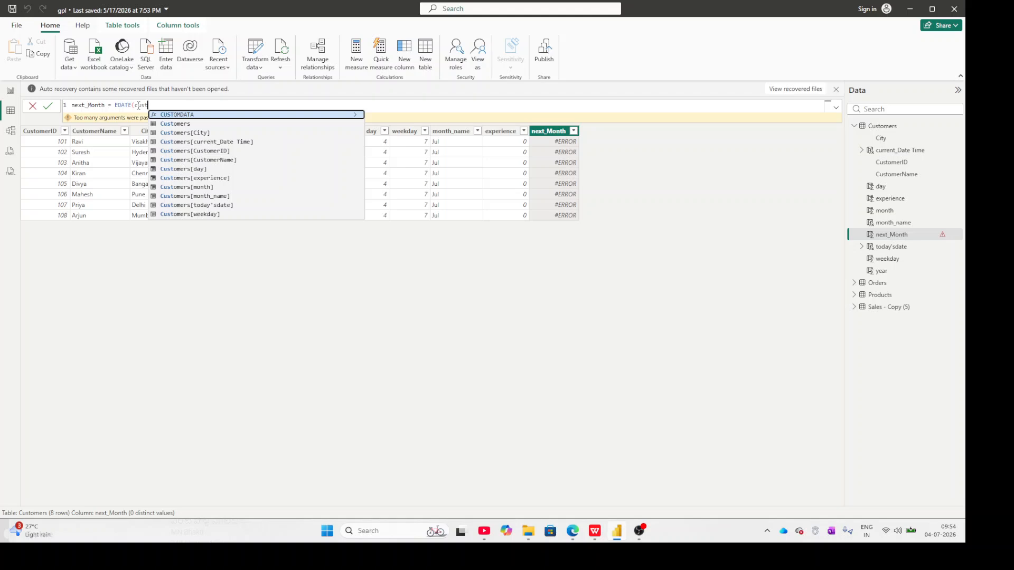
{"action": "type", "text": "o"}
{"action": "type", "text": "er"}
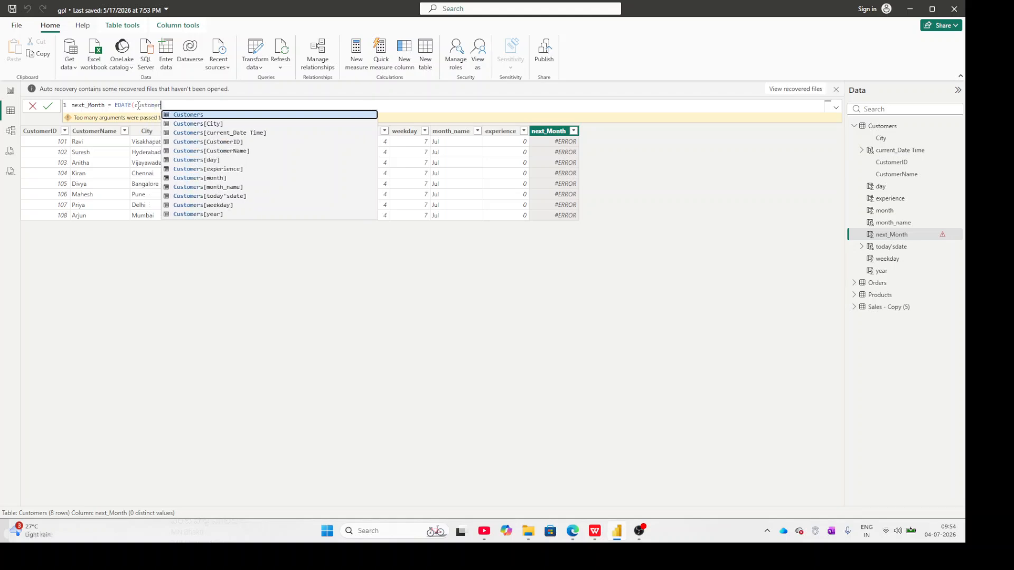
{"action": "type", "text": "s"}
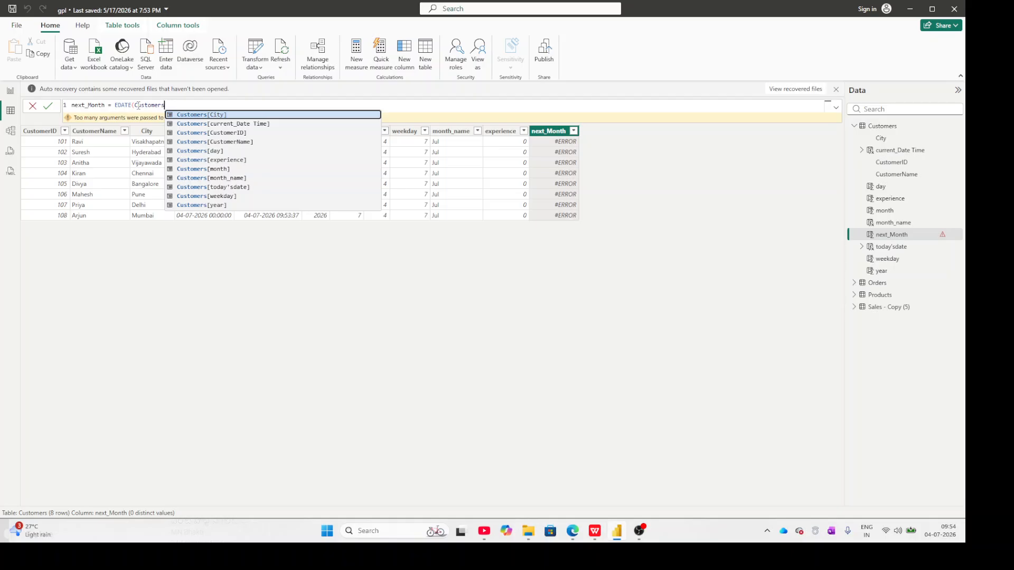
{"action": "type", "text": "["}
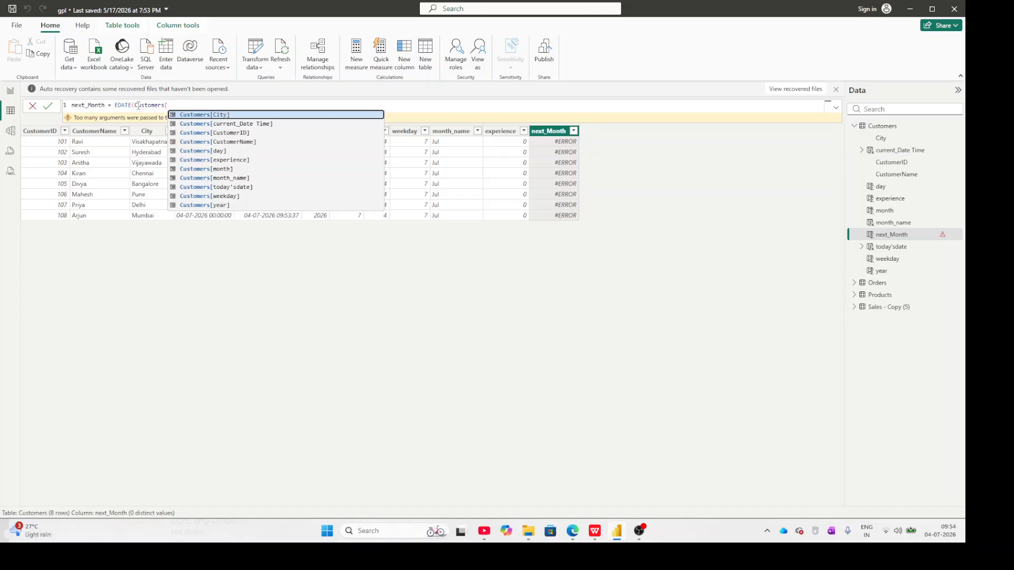
Look through the suggested Customers columns for EDATE's start-date argument.
{"action": "key", "text": "Down"}
{"action": "key", "text": "Down"}
{"action": "key", "text": "Down"}
{"action": "key", "text": "Down"}
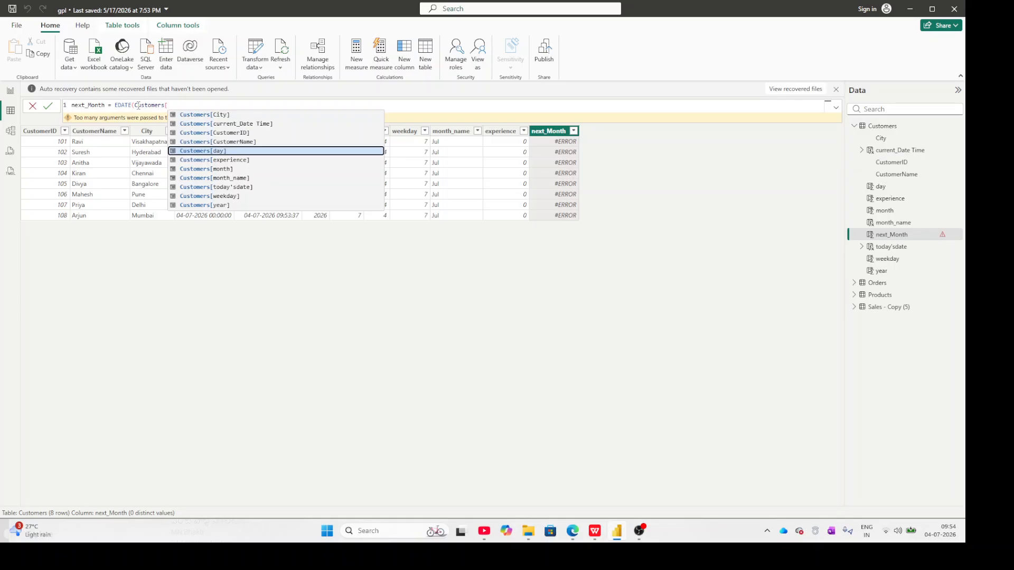
{"action": "key", "text": "Down"}
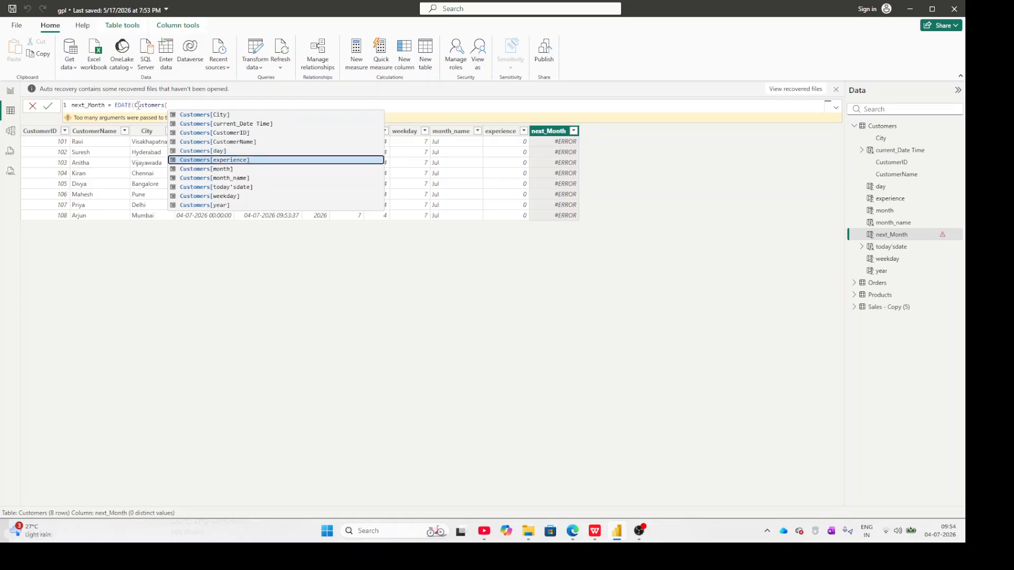
{"action": "key", "text": "Down"}
{"action": "key", "text": "Down"}
{"action": "key", "text": "Down"}
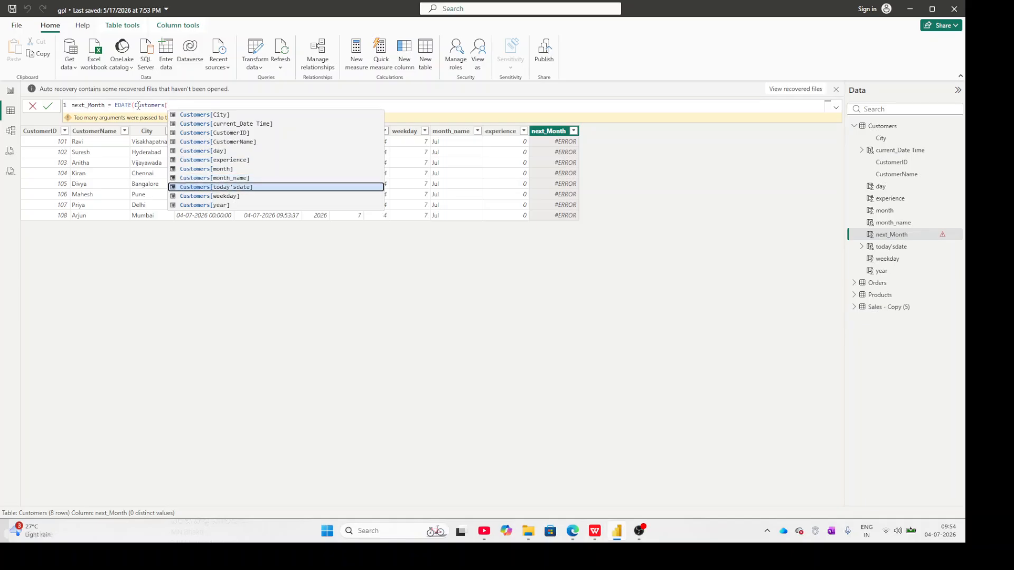
{"action": "key", "text": "Up"}
{"action": "key", "text": "Up"}
{"action": "key", "text": "Up"}
{"action": "key", "text": "Up"}
{"action": "key", "text": "Up"}
{"action": "key", "text": "Up"}
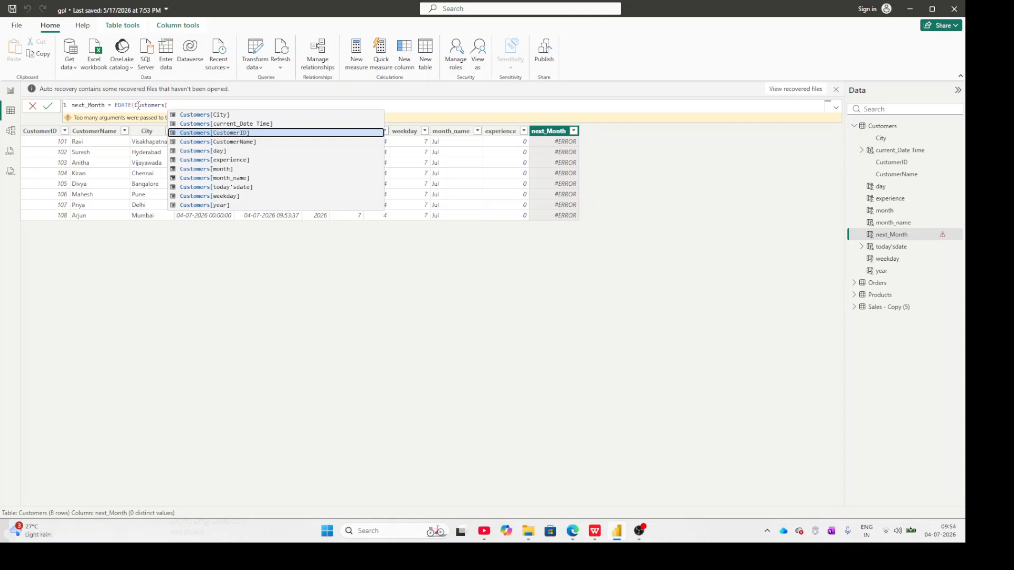
{"action": "key", "text": "Up"}
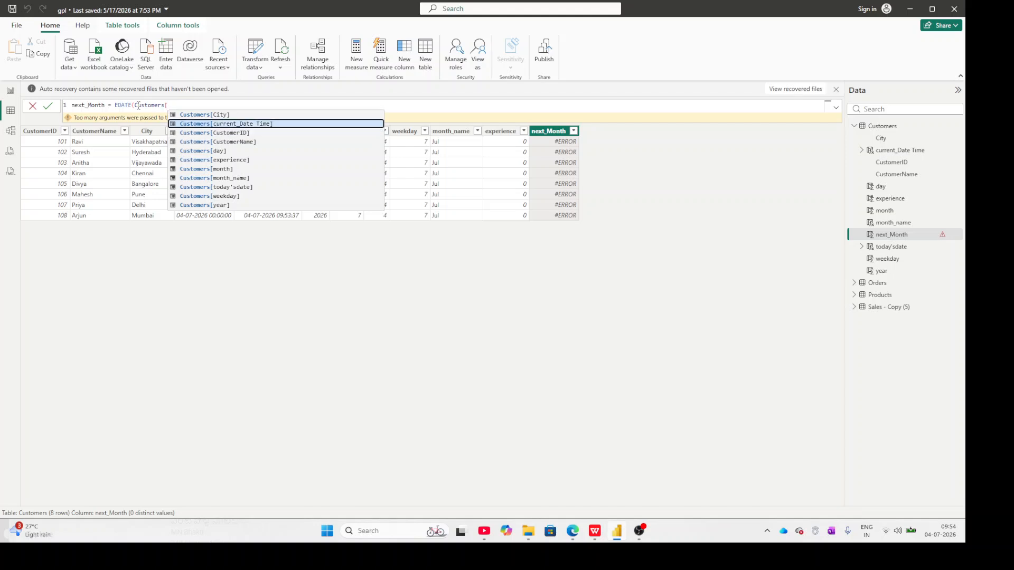
{"action": "key", "text": "shift"}
{"action": "key", "text": "shift"}
{"action": "key", "text": "shift"}
{"action": "key", "text": "shift"}
{"action": "key", "text": "shift"}
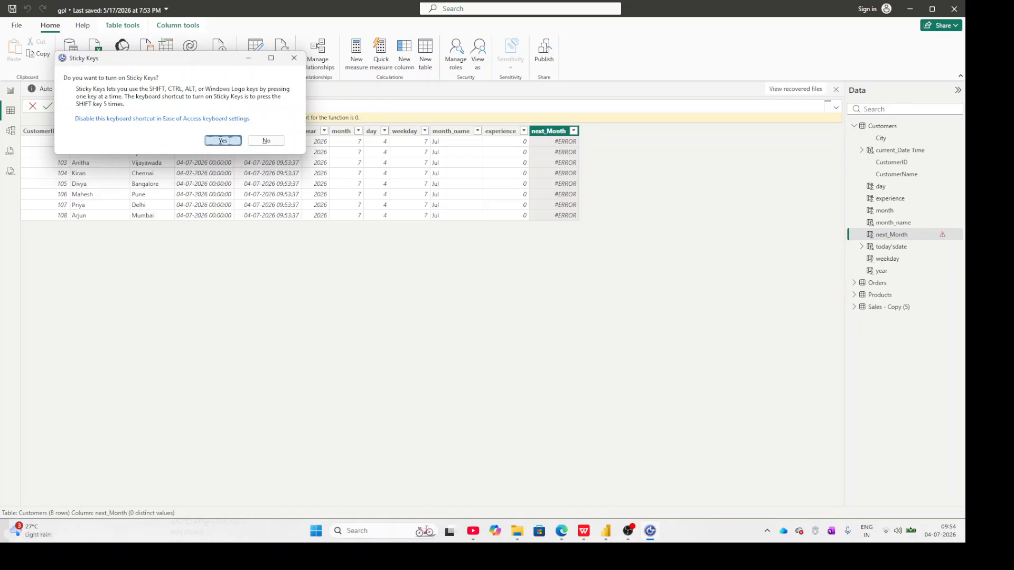
{"action": "left_click", "coordinate": [230, 141]}
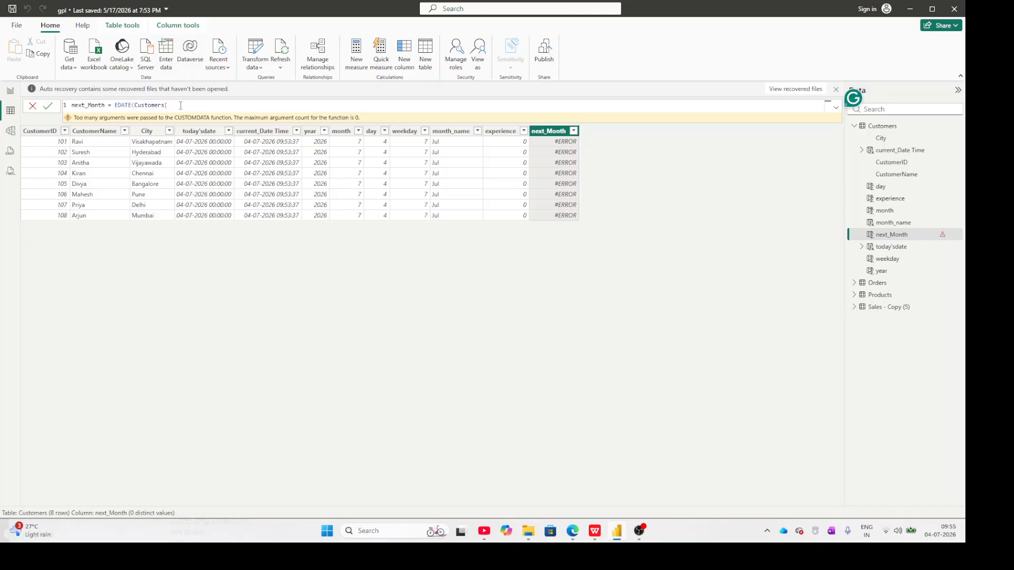
Try completing the next_Month formula as EDATE(Customers[current_Date Time].[Date]) and commit it.
{"action": "key", "text": "BackSpace"}
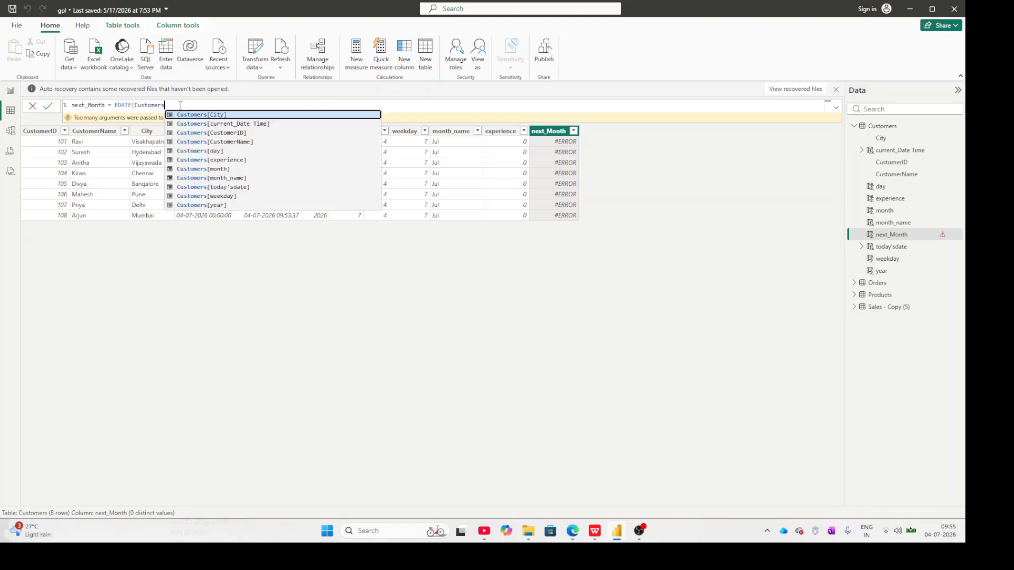
{"action": "key", "text": "Down"}
{"action": "key", "text": "Down"}
{"action": "key", "text": "Down"}
{"action": "key", "text": "Up"}
{"action": "key", "text": "Up"}
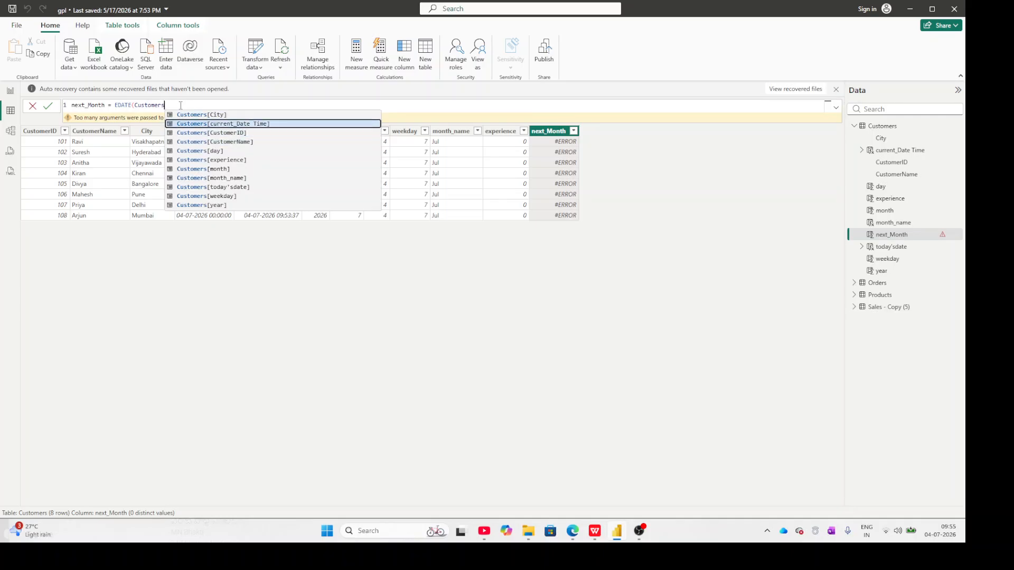
{"action": "key", "text": "Tab"}
{"action": "key", "text": "Tab"}
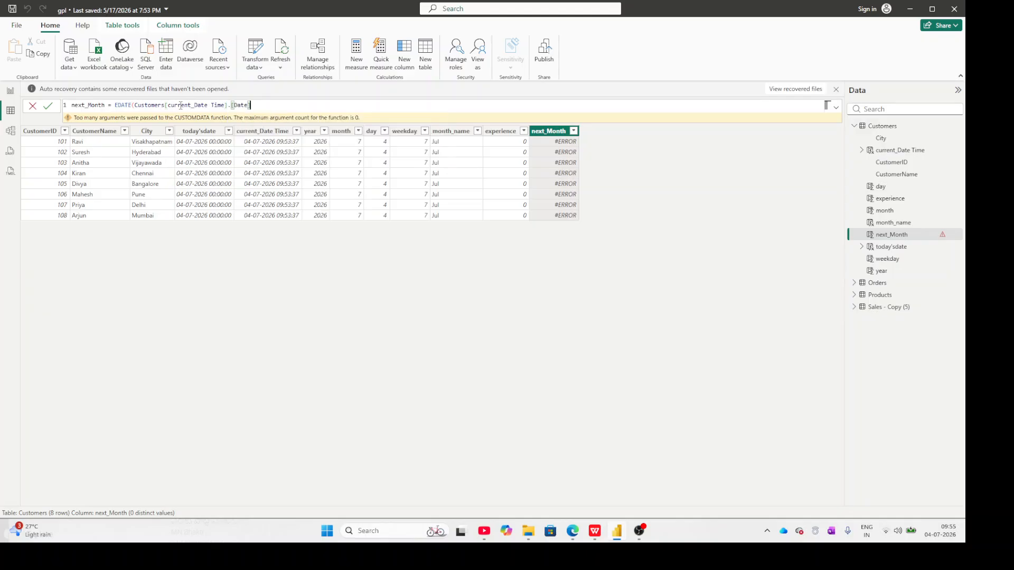
{"action": "type", "text": ")"}
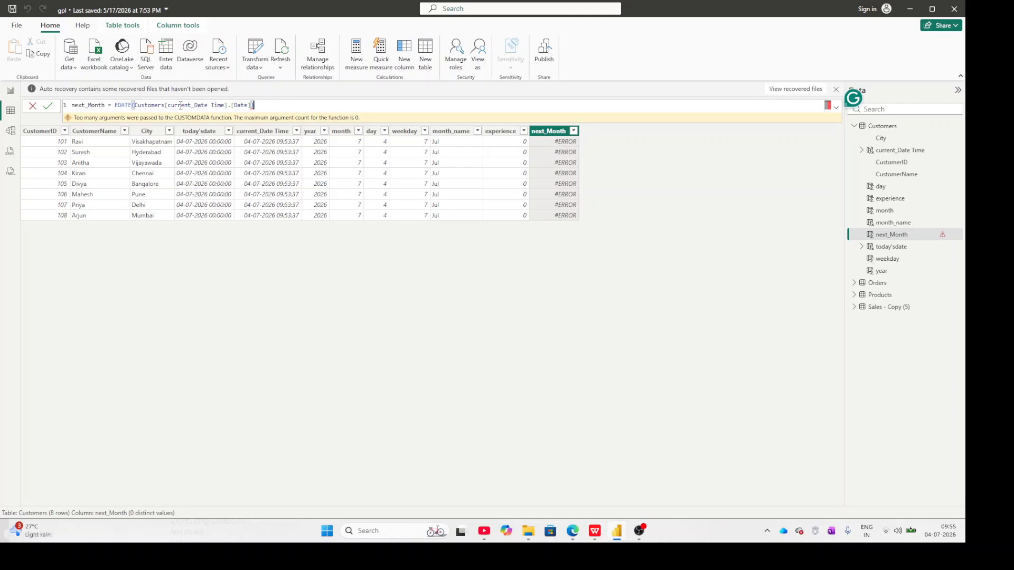
{"action": "key", "text": "Return"}
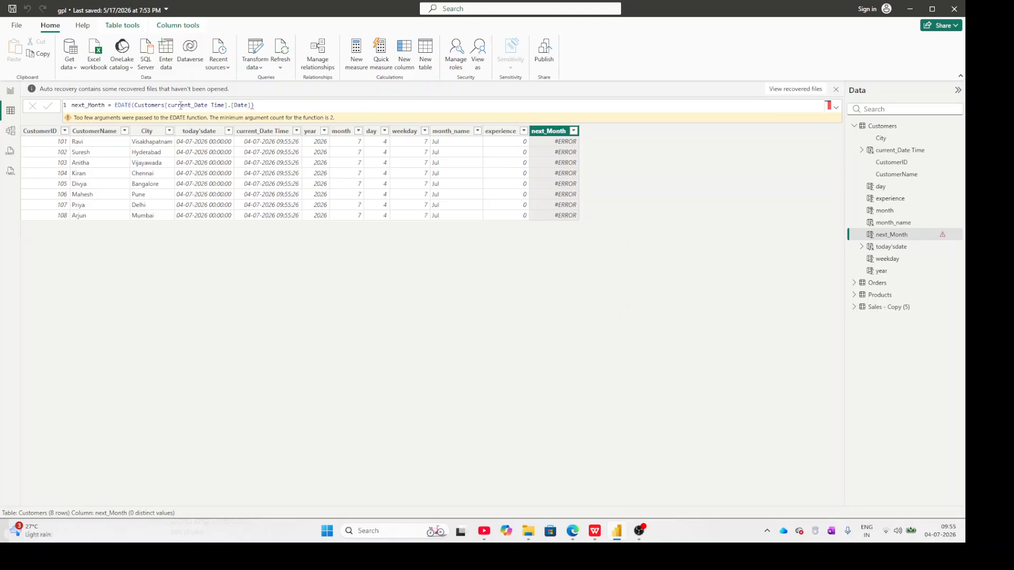
Open the list of auto-recovered files and close it, choosing to remove the files.
{"action": "left_click", "coordinate": [271, 105]}
{"action": "left_click", "coordinate": [802, 90]}
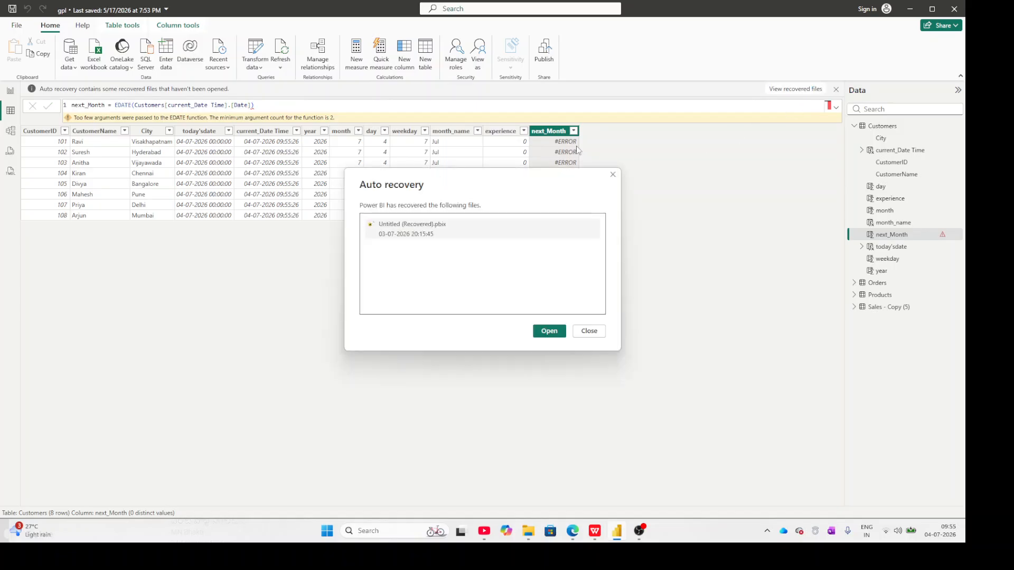
{"action": "left_click", "coordinate": [613, 175]}
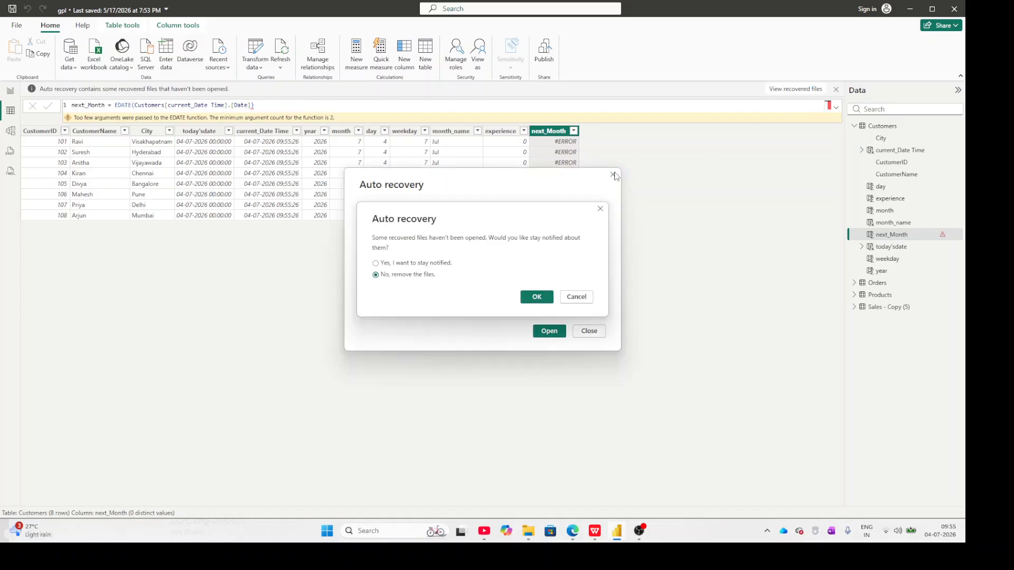
{"action": "left_click", "coordinate": [535, 297]}
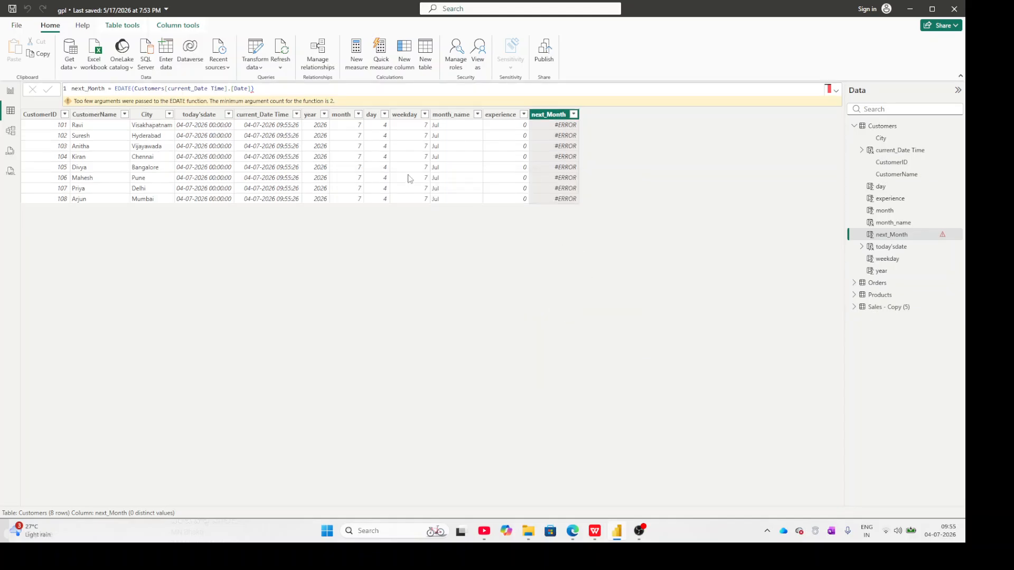
Remove the .[Date] part and add 1 as the months argument, committing next_Month = EDATE(Customers[current_Date Time],1).
{"action": "left_click", "coordinate": [258, 89]}
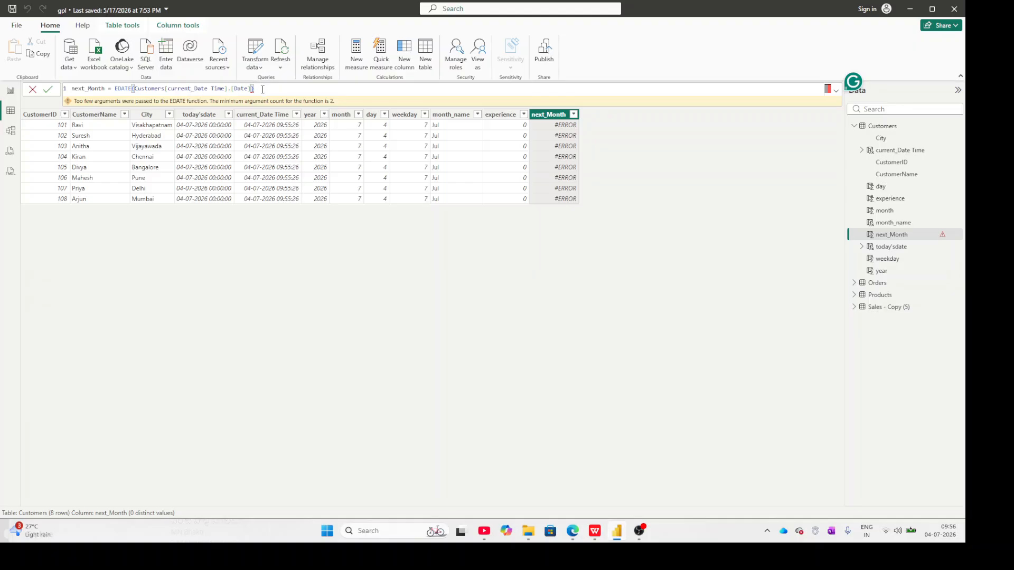
{"action": "key", "text": "BackSpace"}
{"action": "key", "text": "BackSpace"}
{"action": "key", "text": "BackSpace"}
{"action": "key", "text": "BackSpace"}
{"action": "key", "text": "BackSpace"}
{"action": "key", "text": "BackSpace"}
{"action": "key", "text": "BackSpace"}
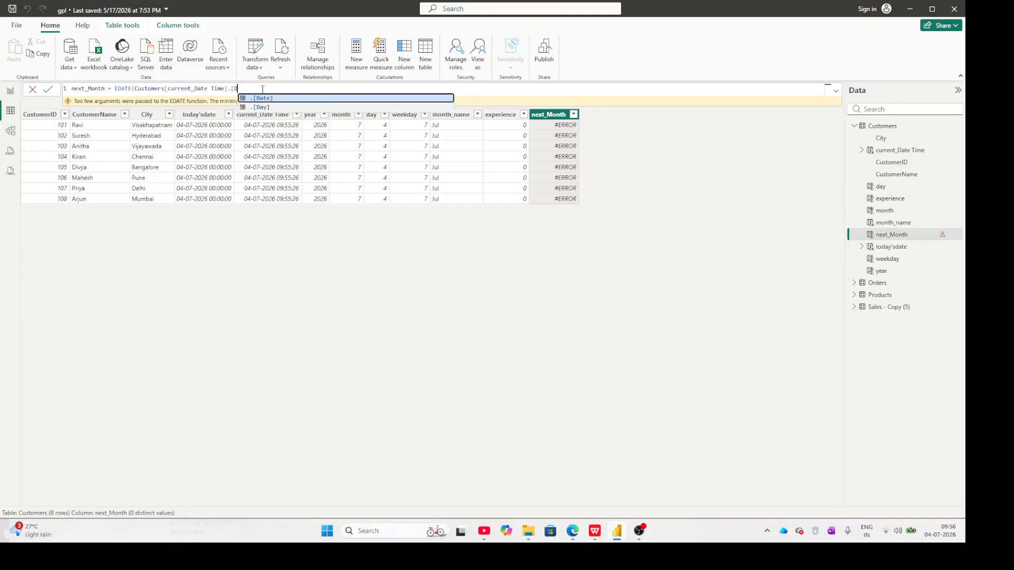
{"action": "key", "text": "BackSpace"}
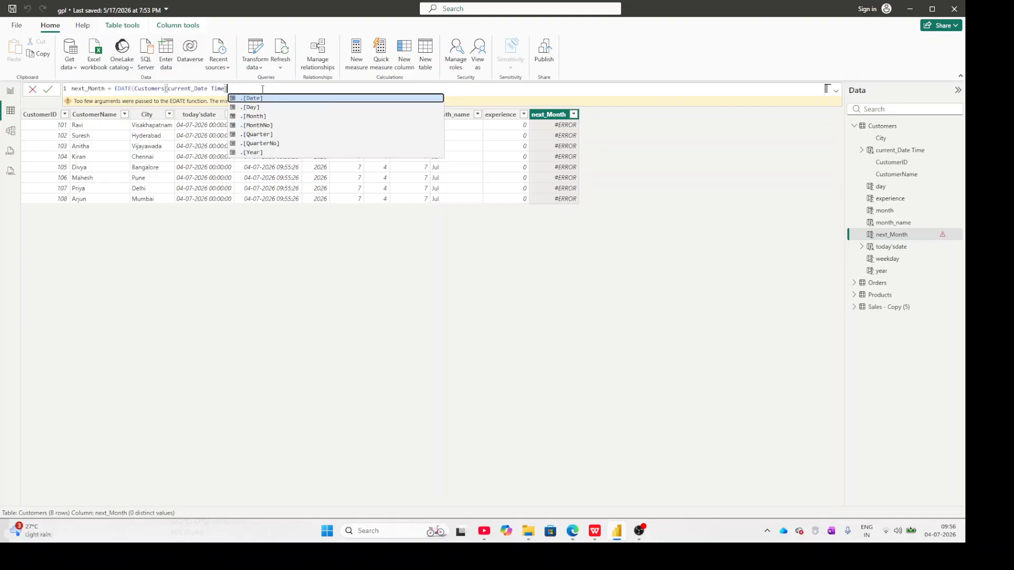
{"action": "type", "text": ","}
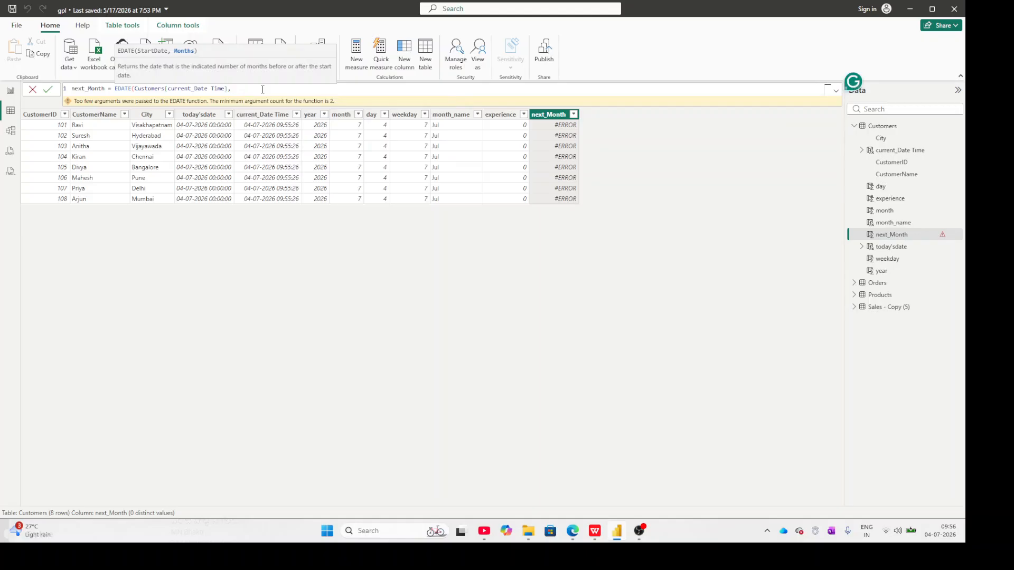
{"action": "type", "text": "1)"}
{"action": "key", "text": "Return"}
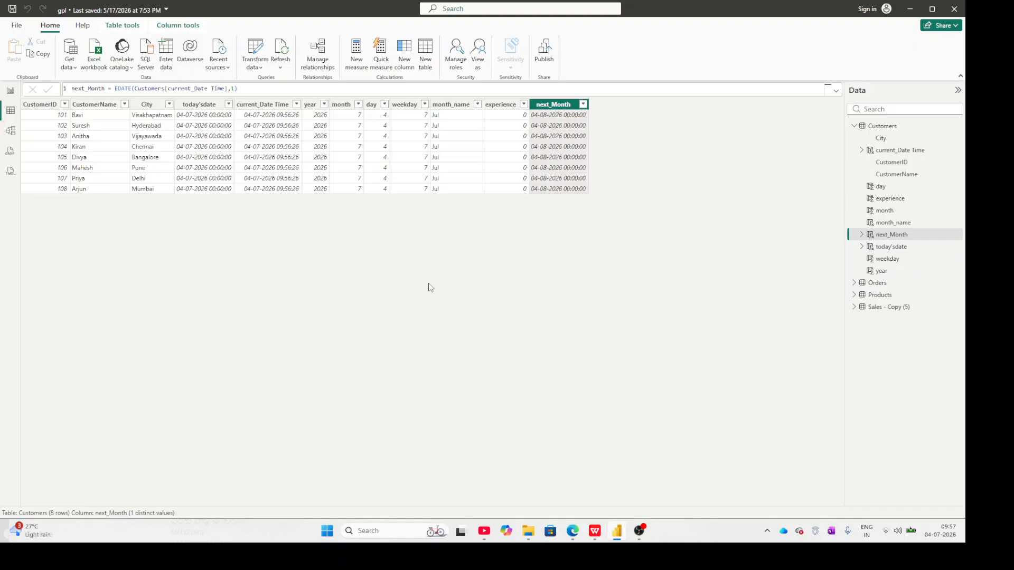
Add a new calculated column to Customers named monthend and begin its formula with EOMONTH(.
{"action": "left_click", "coordinate": [406, 59]}
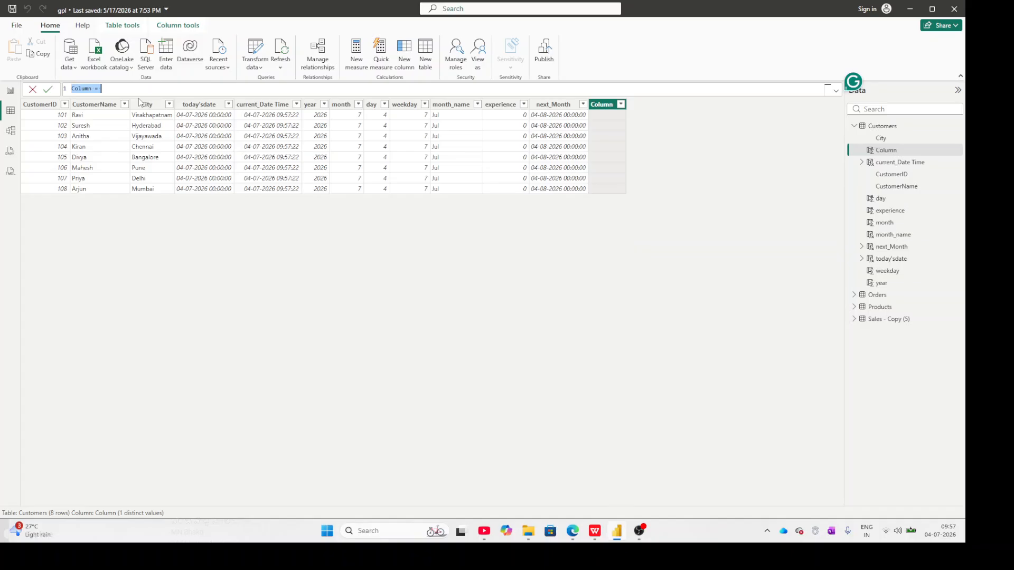
{"action": "type", "text": "monthend="}
{"action": "type", "text": "EO"}
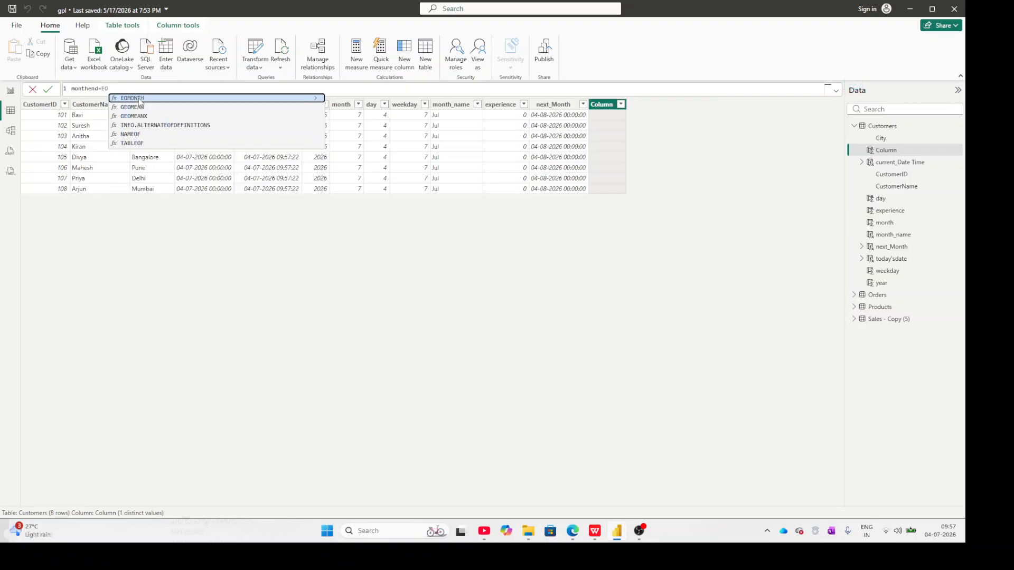
{"action": "left_click", "coordinate": [139, 99]}
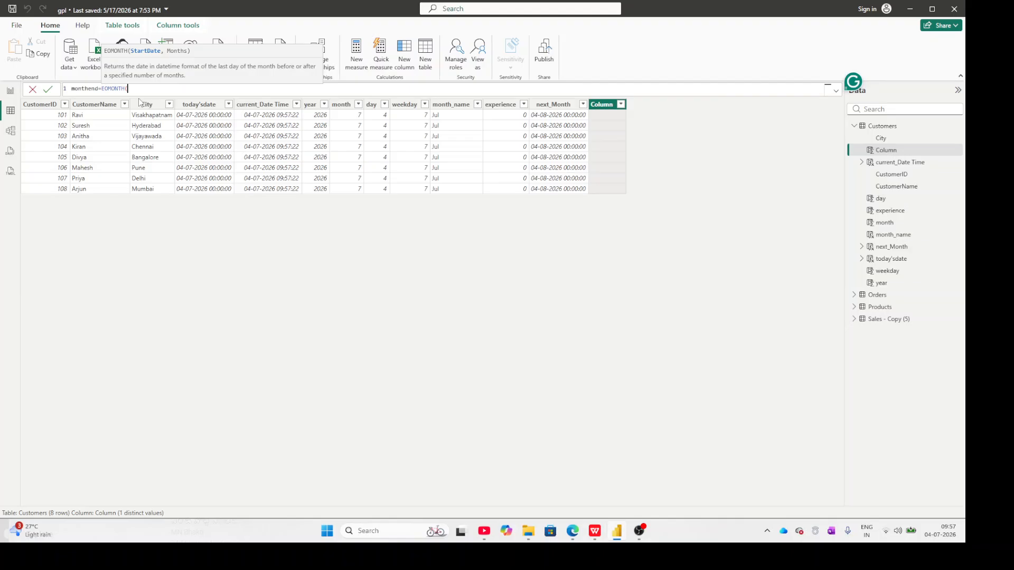
{"action": "key", "text": "BackSpace"}
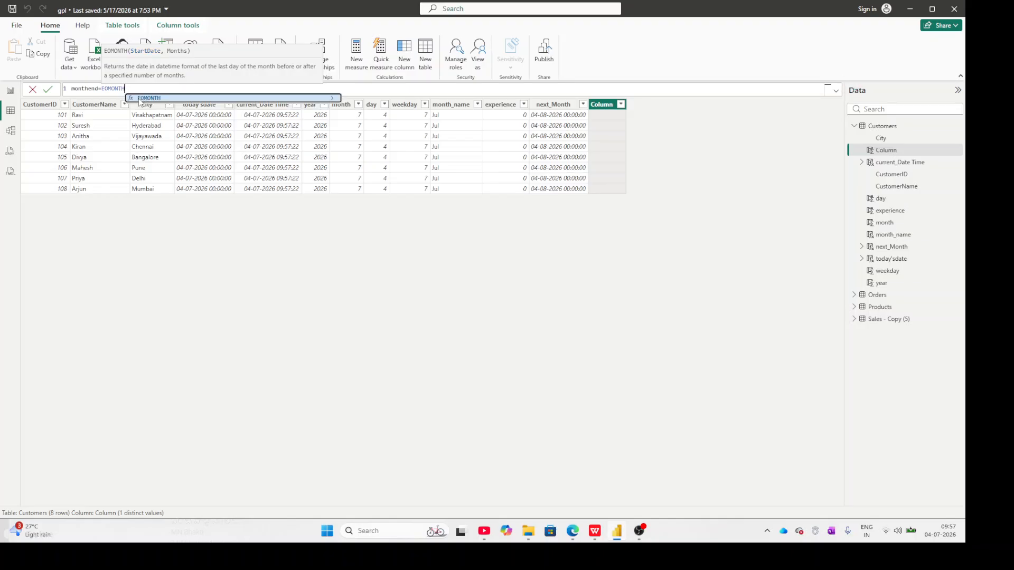
{"action": "type", "text": "("}
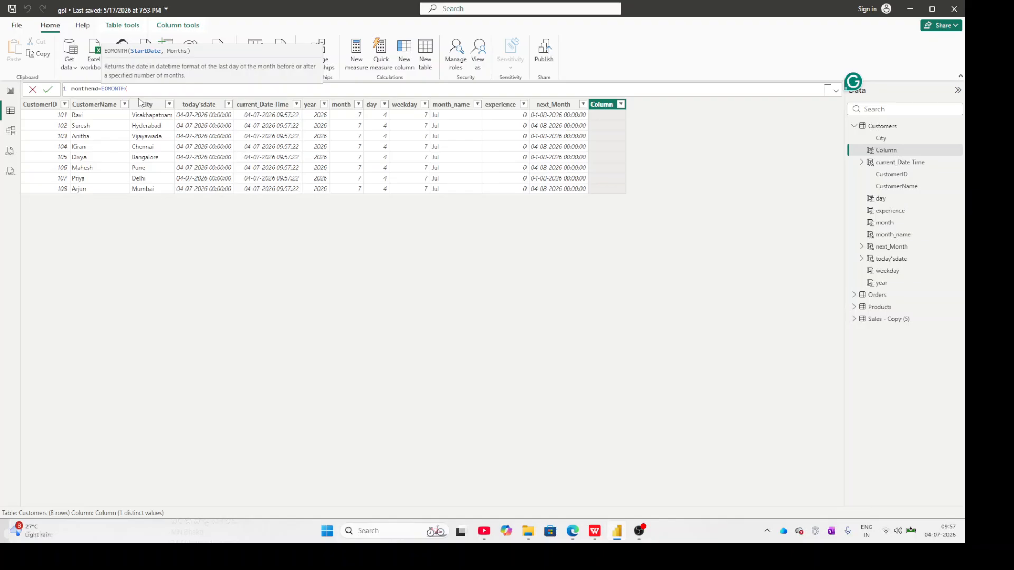
{"action": "type", "text": "o"}
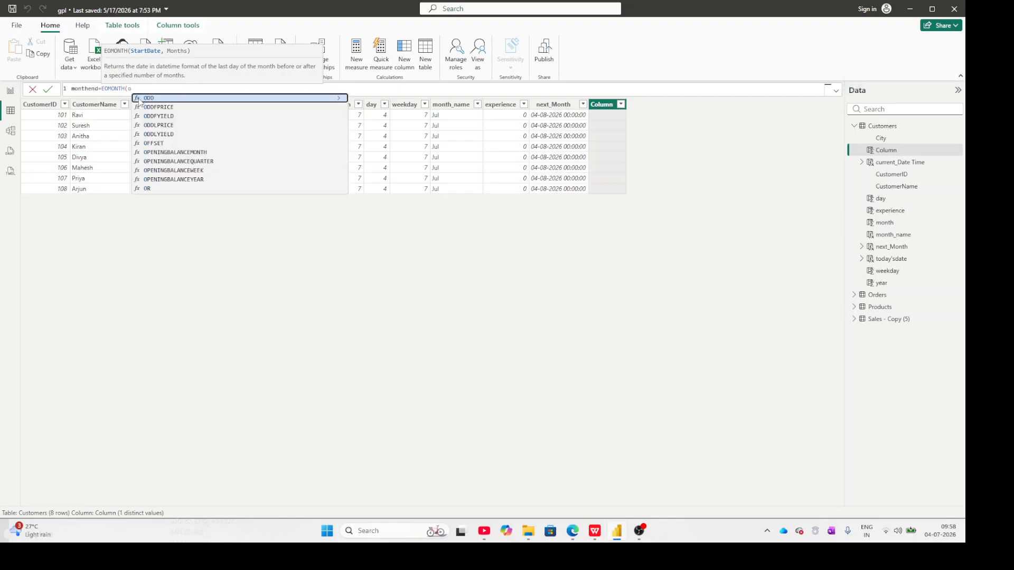
{"action": "type", "text": "rder"}
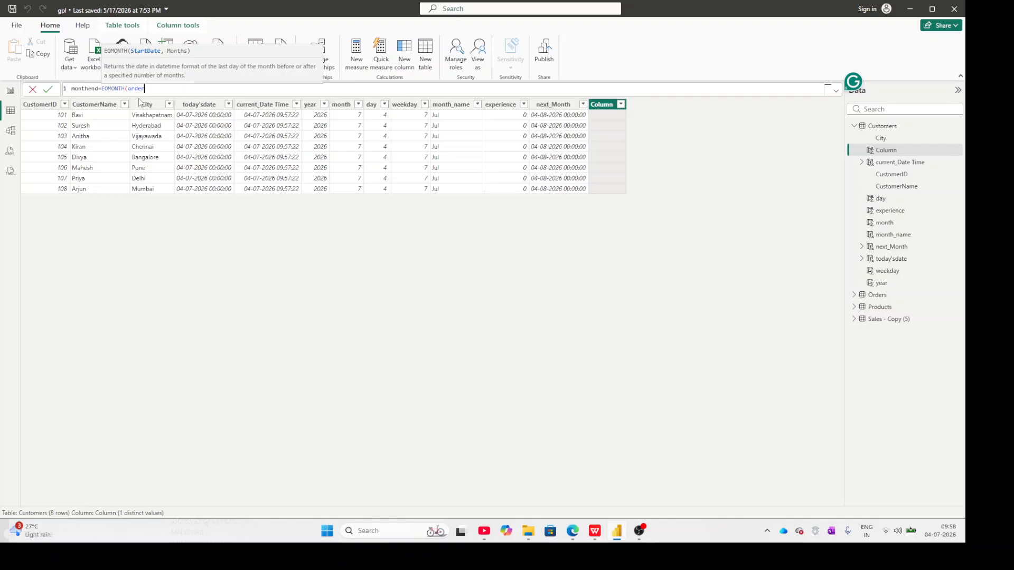
{"action": "key", "text": "BackSpace"}
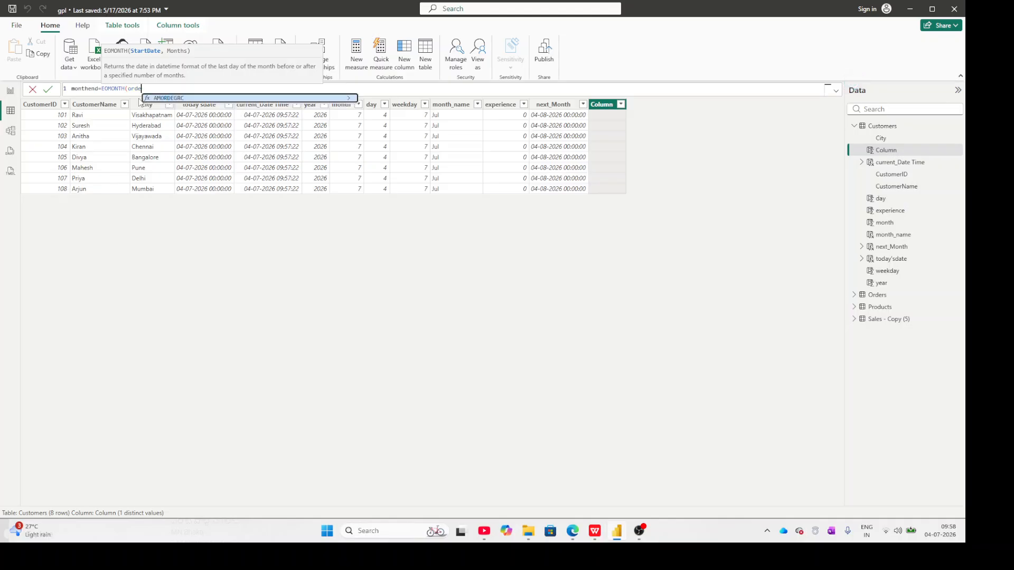
{"action": "key", "text": "BackSpace"}
{"action": "key", "text": "BackSpace"}
{"action": "key", "text": "BackSpace"}
{"action": "key", "text": "BackSpace"}
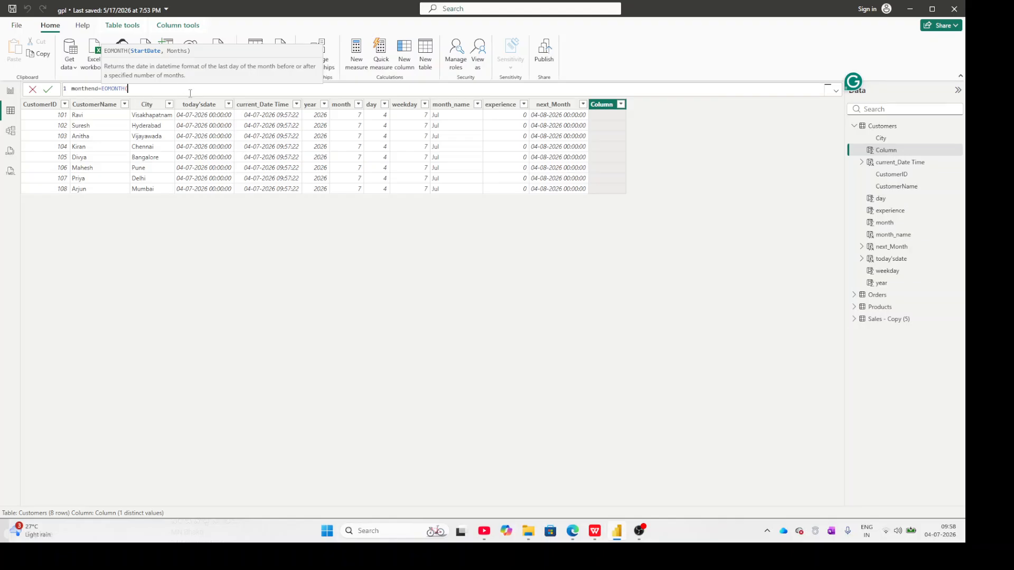
Complete the monthend formula as EOMONTH(Customers[current_Date Time],0) and commit it.
{"action": "type", "text": "curre"}
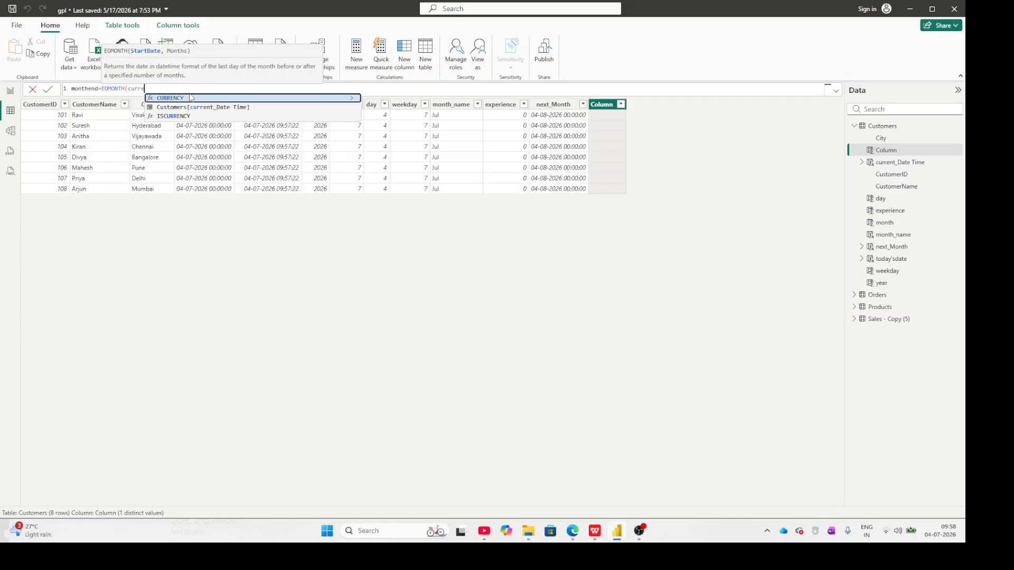
{"action": "key", "text": "Down"}
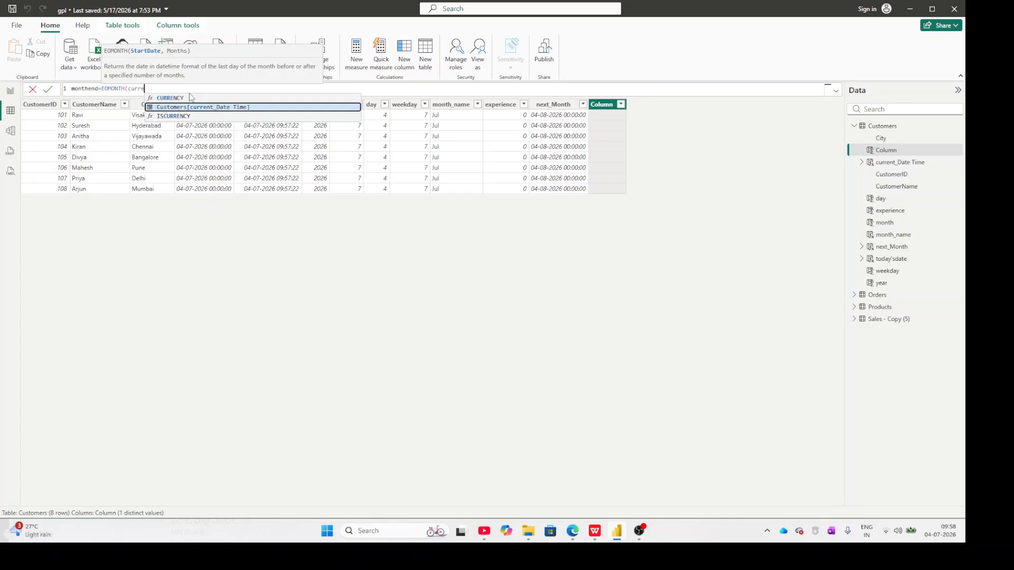
{"action": "key", "text": "Tab"}
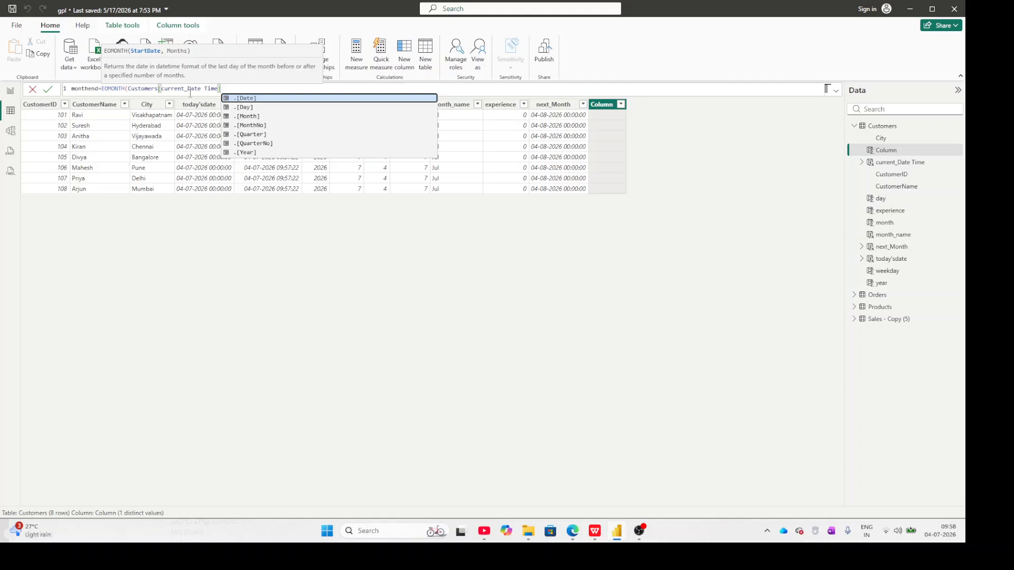
{"action": "type", "text": "],0"}
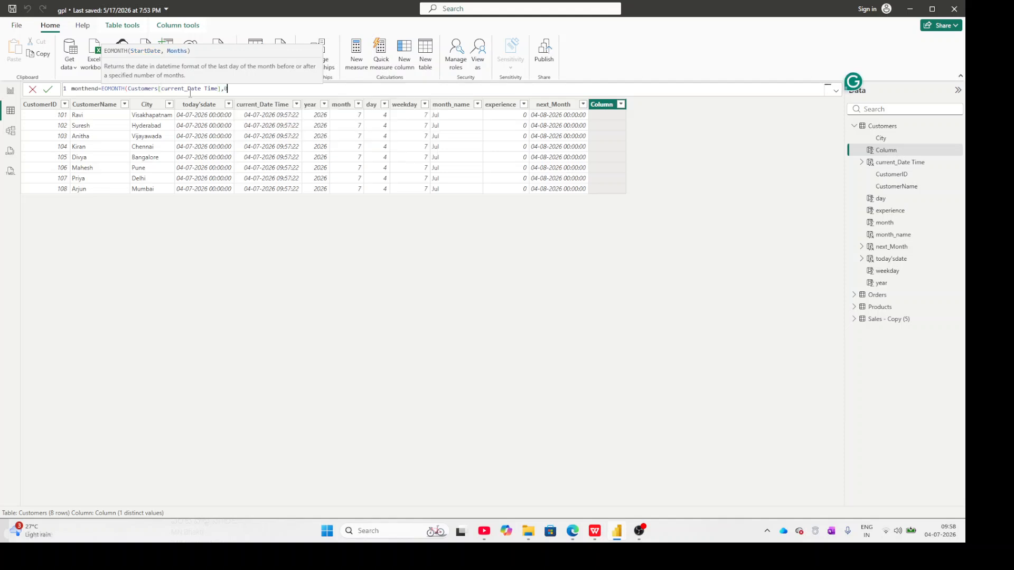
{"action": "type", "text": ")"}
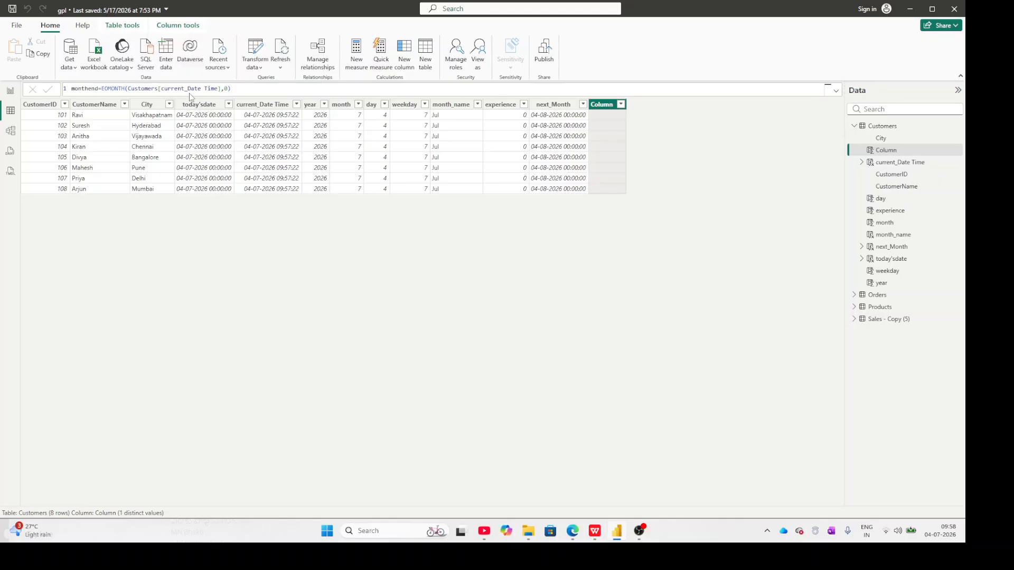
{"action": "key", "text": "Return"}
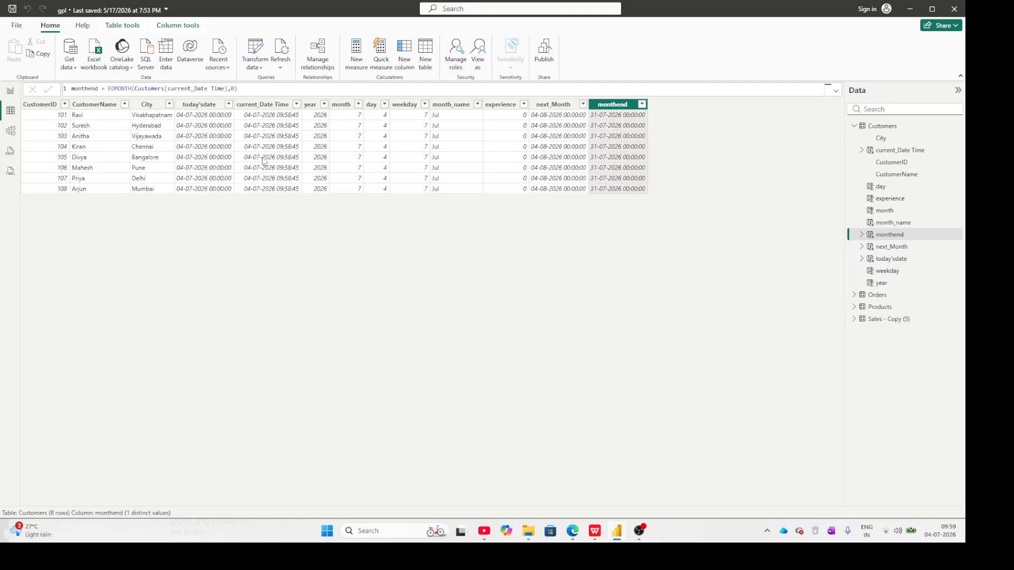
Inspect the current_Date Time column, switch to the report view and add an empty table visual to Page 1.
{"action": "left_click", "coordinate": [264, 105]}
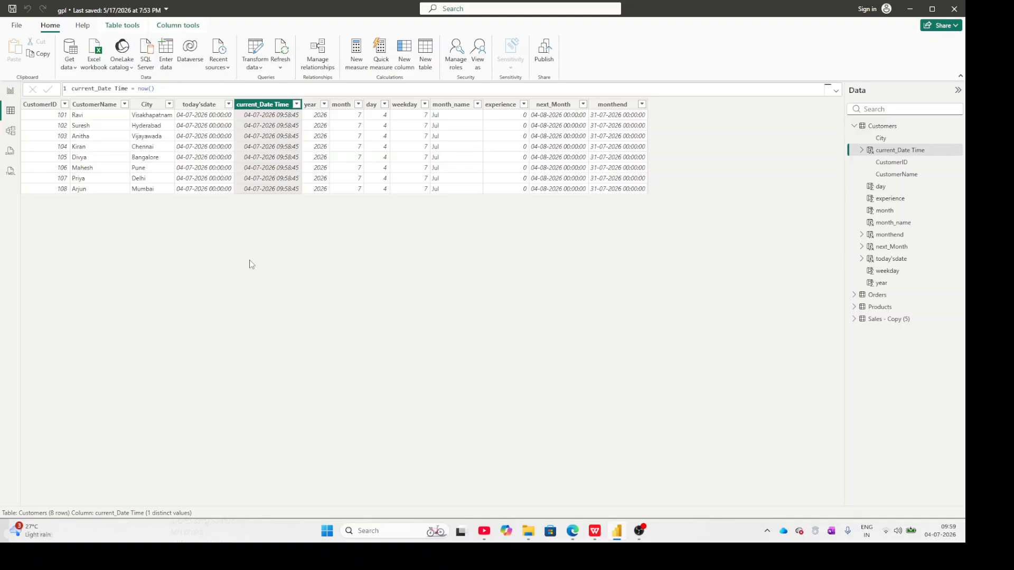
{"action": "left_click", "coordinate": [10, 92]}
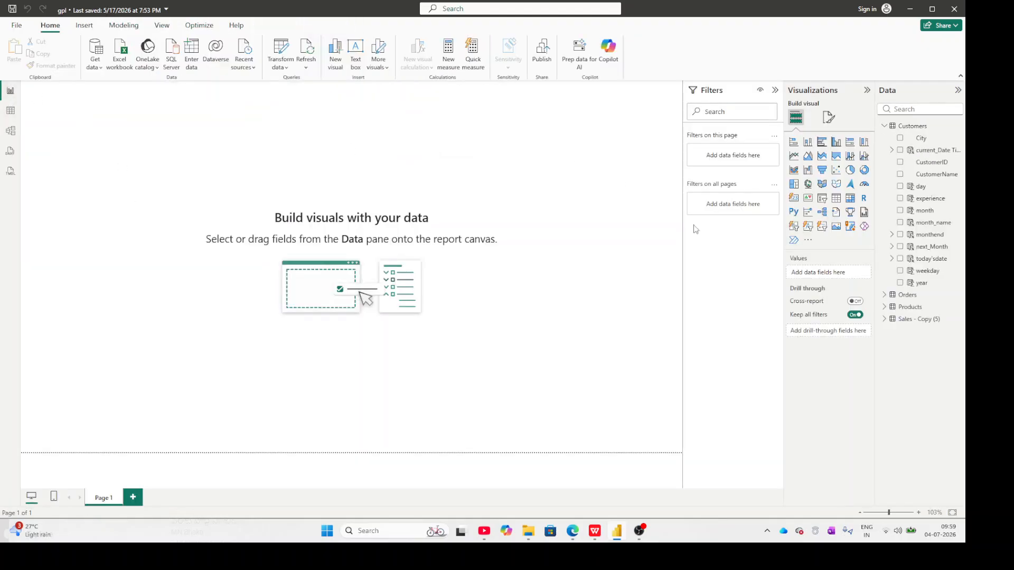
{"action": "left_click", "coordinate": [835, 198]}
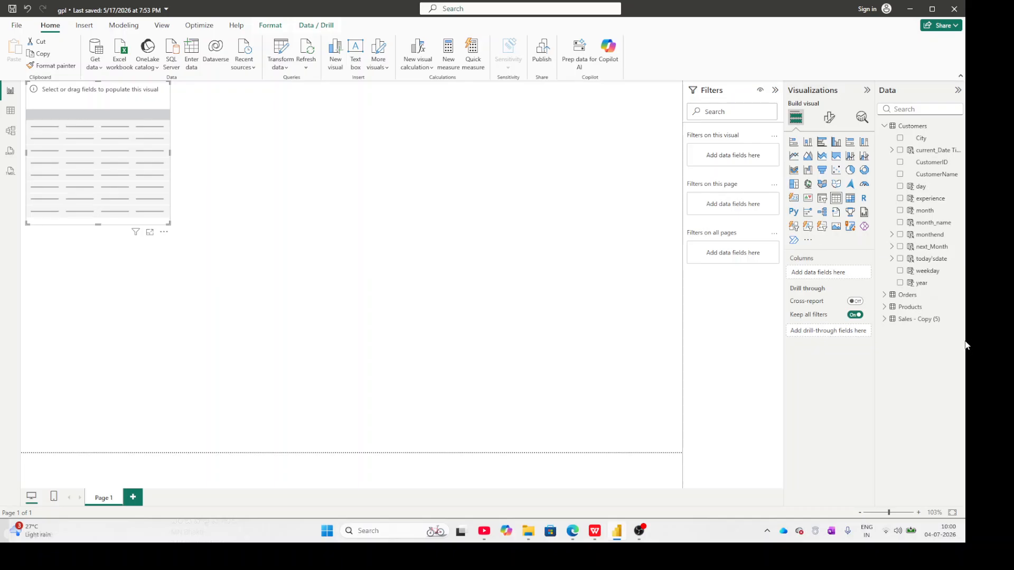
Add the Customers fields day, experience, month, month_name, monthend, next_Month, today'sdate, weekday and year to the table visual.
{"action": "left_click", "coordinate": [901, 187]}
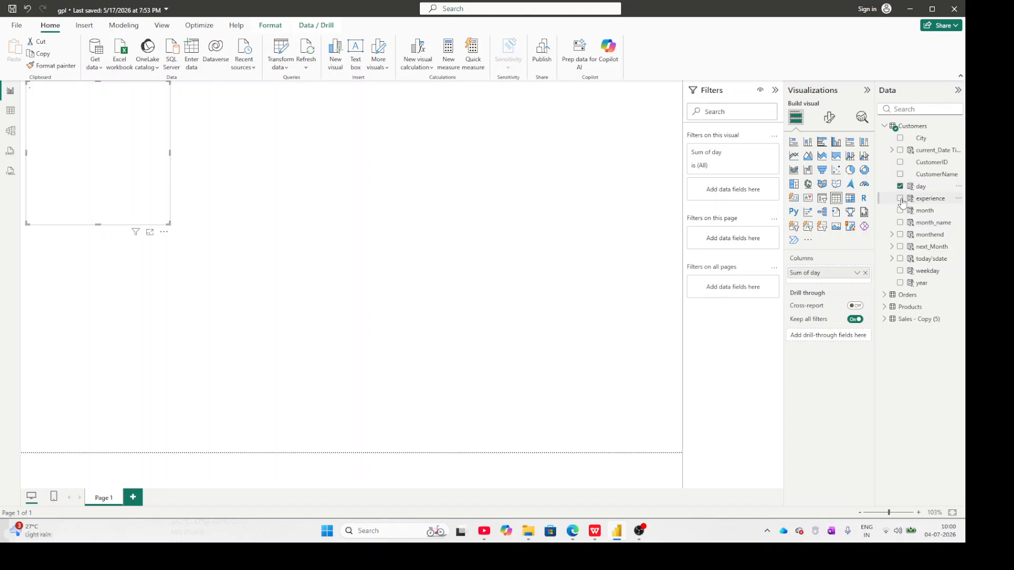
{"action": "left_click", "coordinate": [901, 200]}
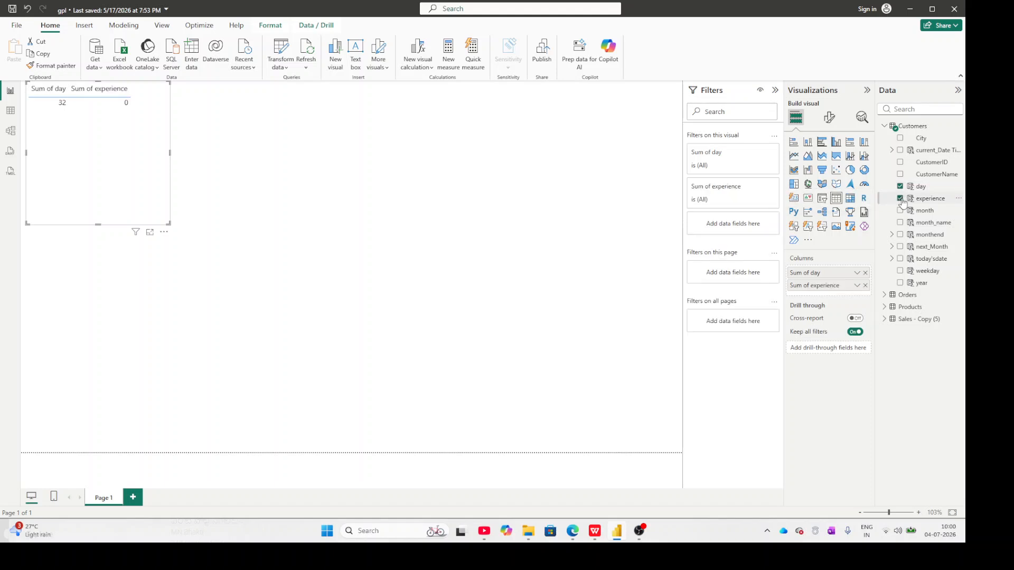
{"action": "left_click", "coordinate": [900, 211]}
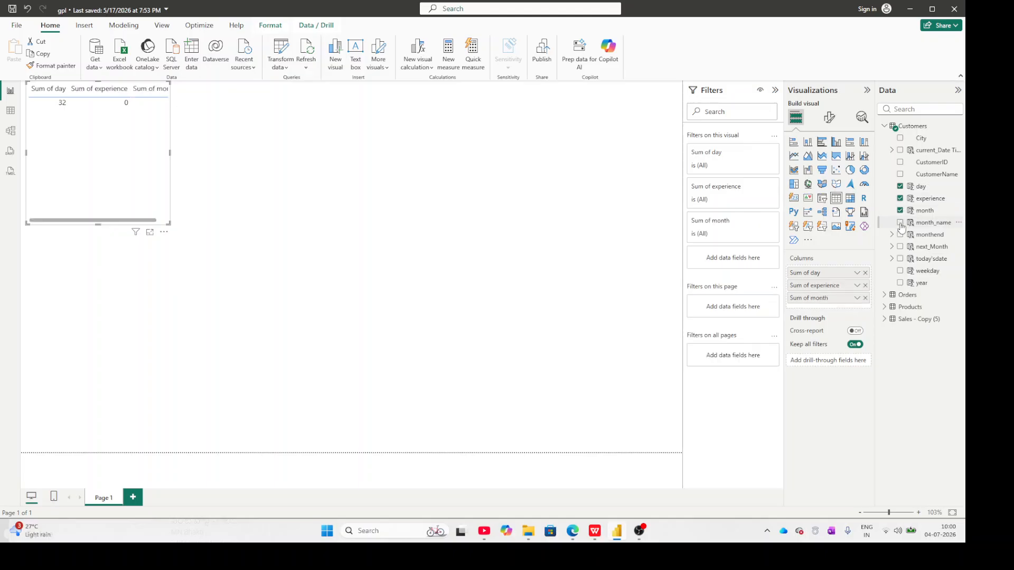
{"action": "left_click", "coordinate": [900, 223]}
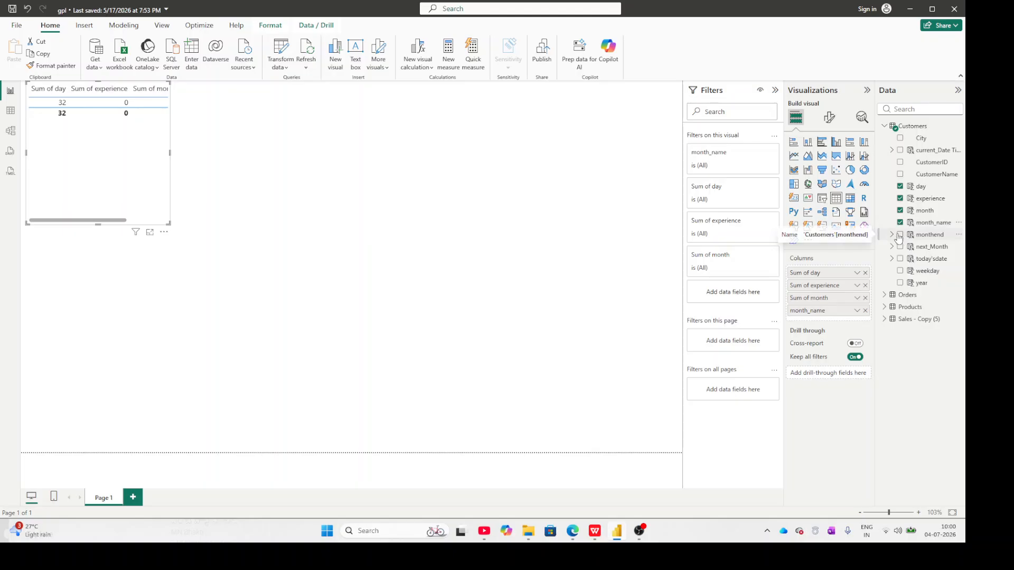
{"action": "left_click", "coordinate": [899, 235]}
{"action": "left_click", "coordinate": [900, 247]}
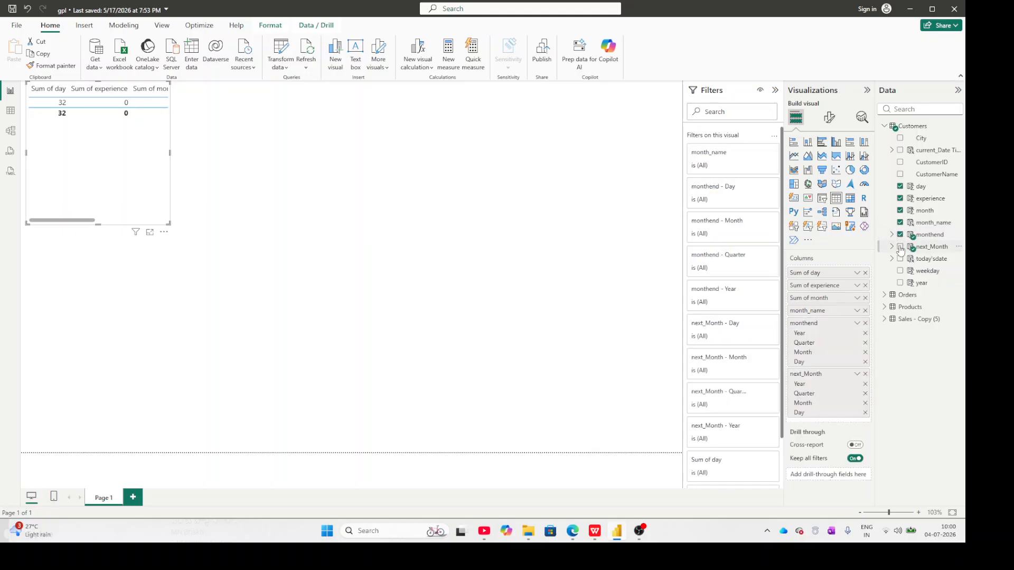
{"action": "left_click", "coordinate": [900, 258]}
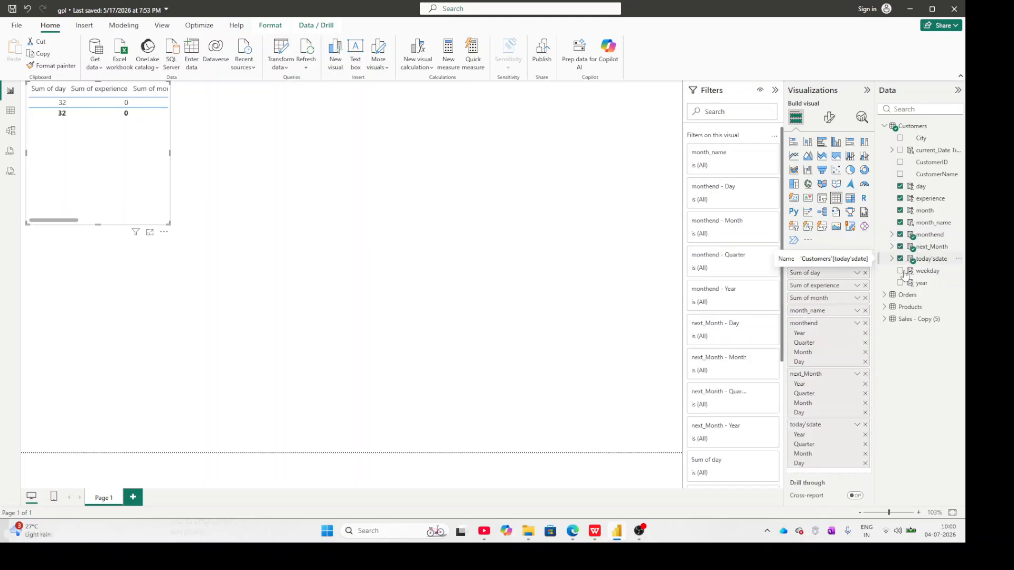
{"action": "left_click", "coordinate": [900, 271]}
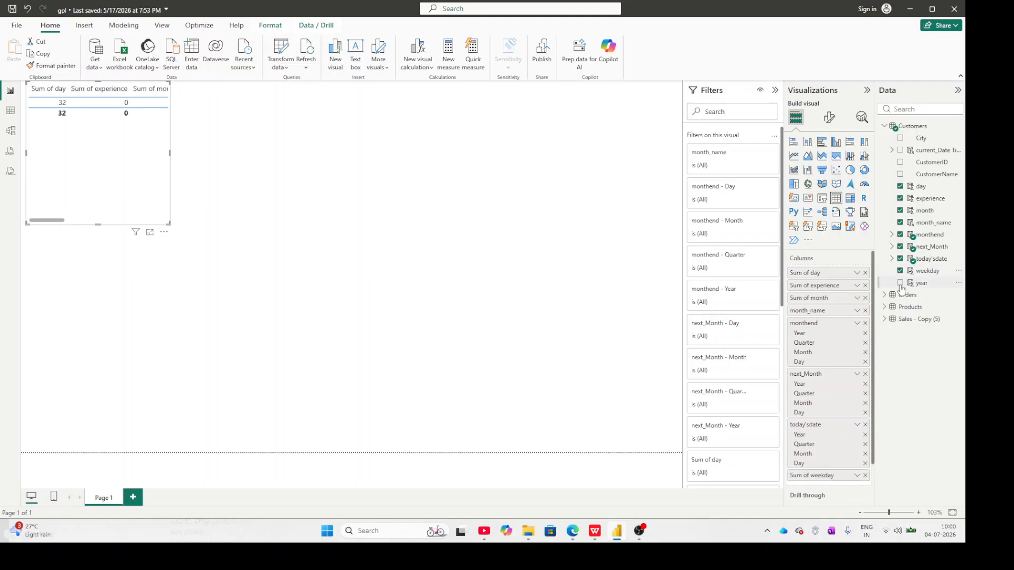
{"action": "left_click", "coordinate": [900, 284]}
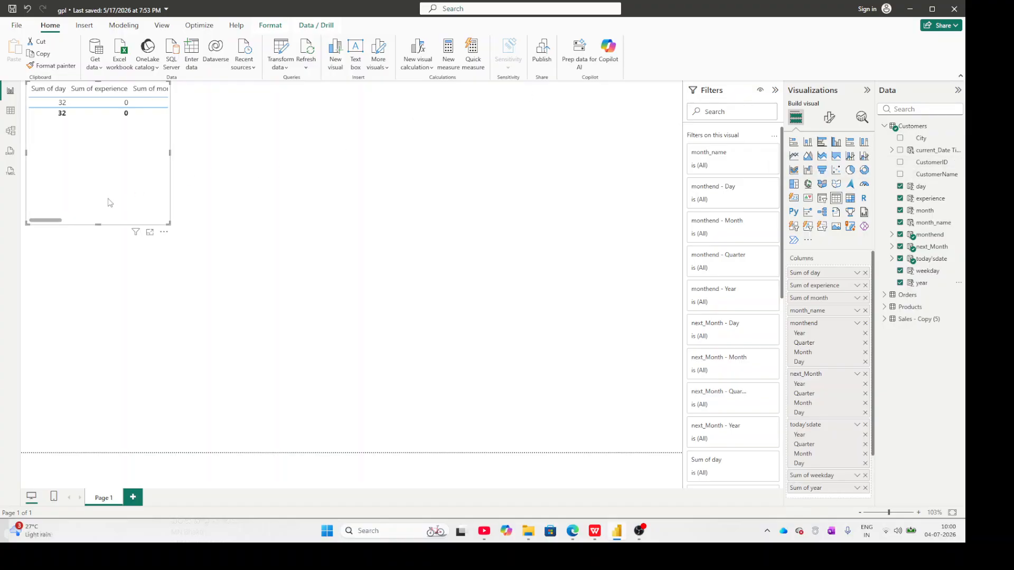
Examine the table visual's columns from Sum of day through Sum of year, and return to the first column.
{"action": "left_click_drag", "start_coordinate": [54, 222], "coordinate": [109, 243]}
{"action": "left_click_drag", "start_coordinate": [110, 243], "coordinate": [123, 240]}
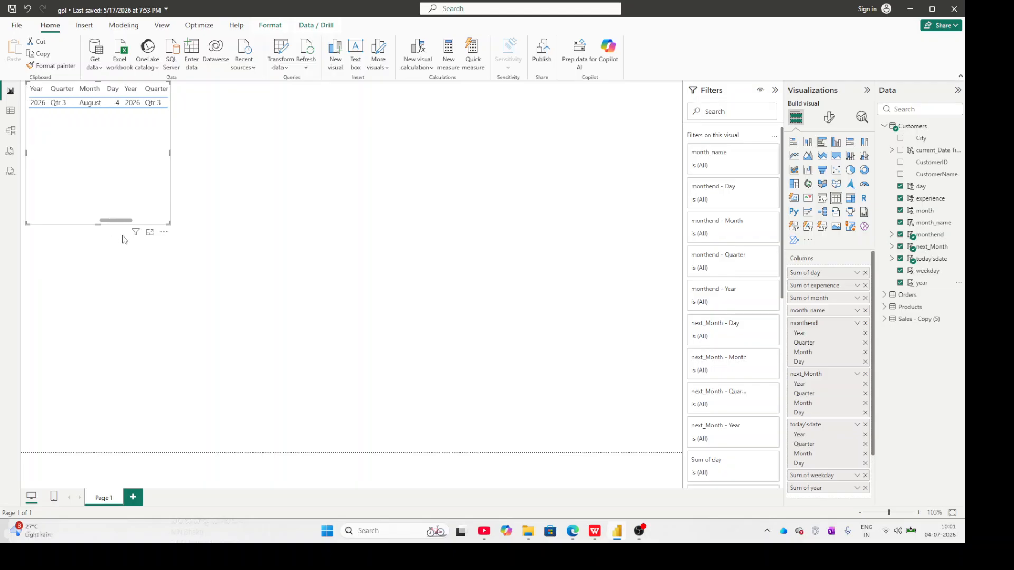
{"action": "left_click_drag", "start_coordinate": [122, 236], "coordinate": [167, 248]}
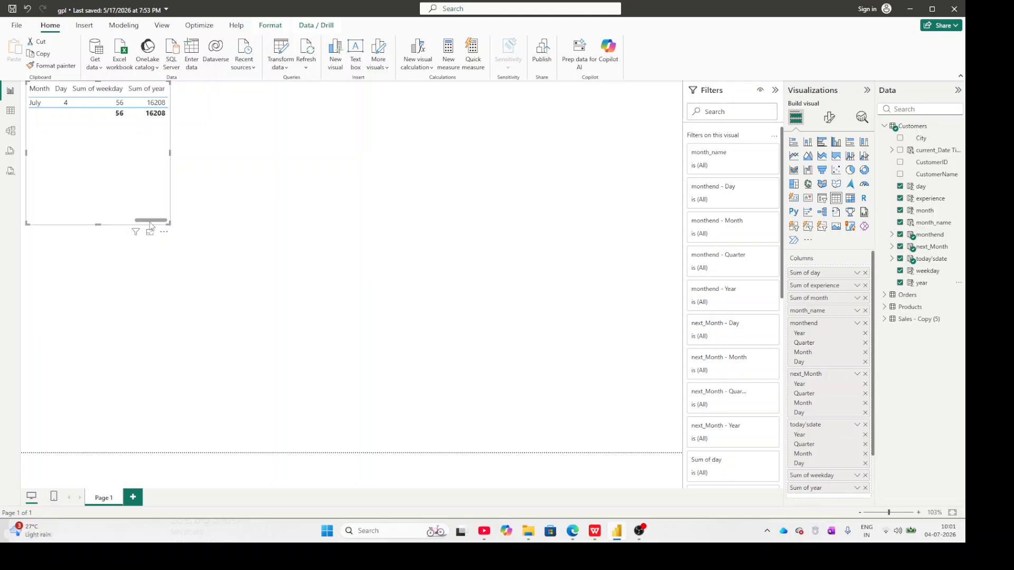
{"action": "left_click_drag", "start_coordinate": [150, 221], "coordinate": [38, 227]}
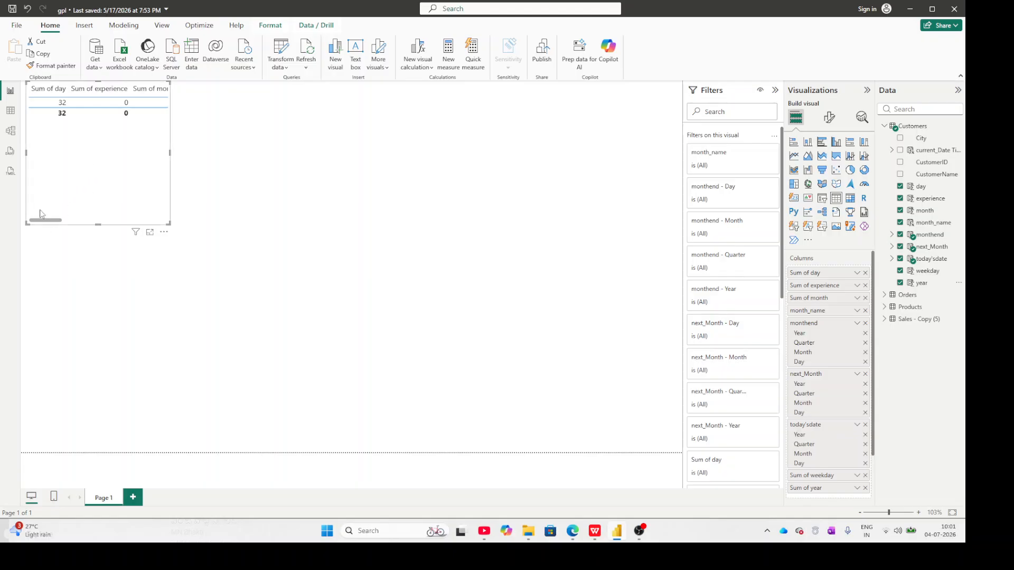
{"action": "mouse_move", "coordinate": [43, 226]}
{"action": "left_mouse_down"}
{"action": "mouse_move", "coordinate": [148, 222]}
{"action": "mouse_move", "coordinate": [24, 218]}
{"action": "left_mouse_up"}
Switch to the online whiteboard in the browser and place a new text box beneath the existing date and sales lists.
{"action": "left_click", "coordinate": [914, 8]}
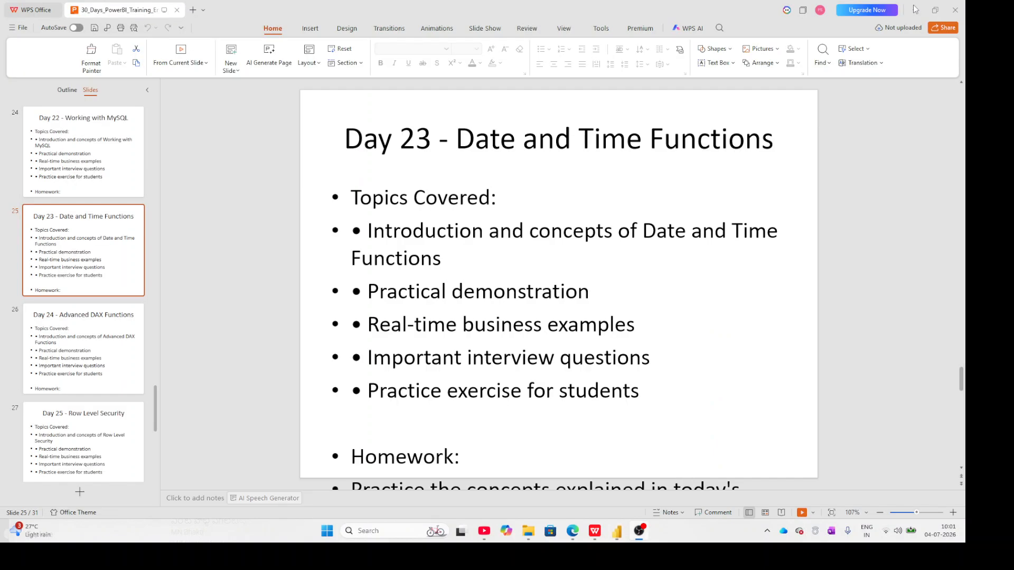
{"action": "left_click", "coordinate": [570, 535]}
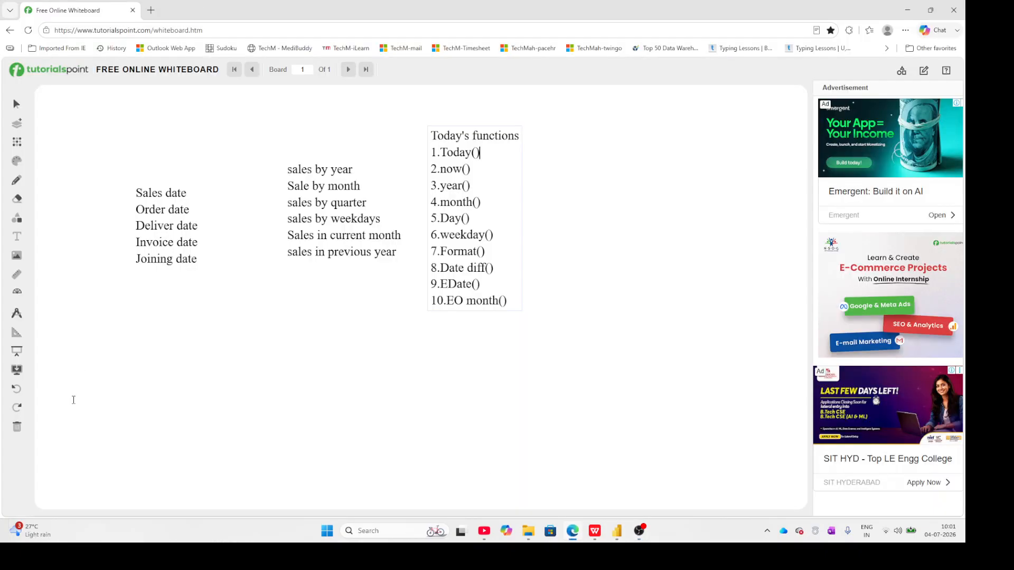
{"action": "left_click", "coordinate": [20, 238]}
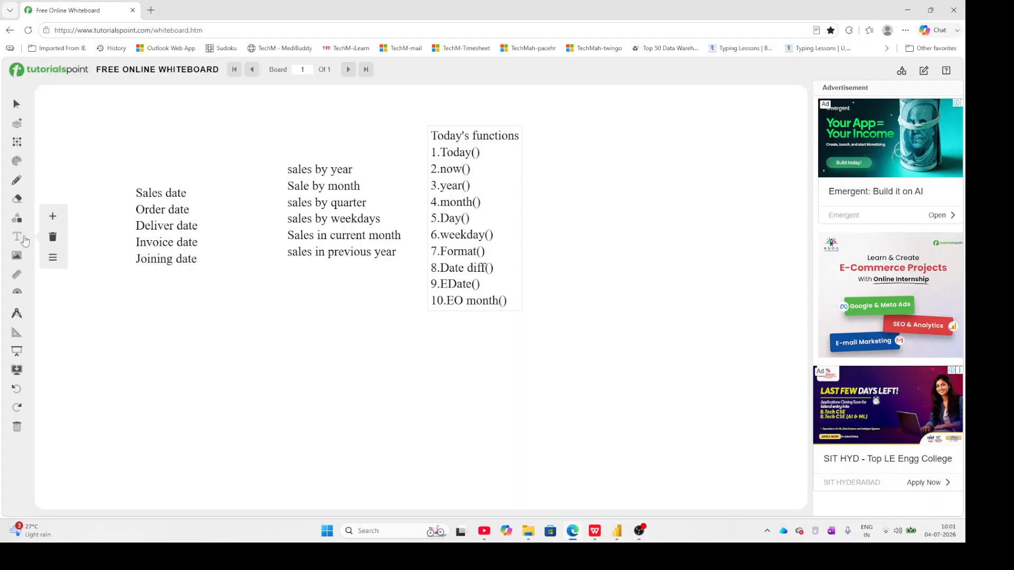
{"action": "left_click", "coordinate": [53, 219]}
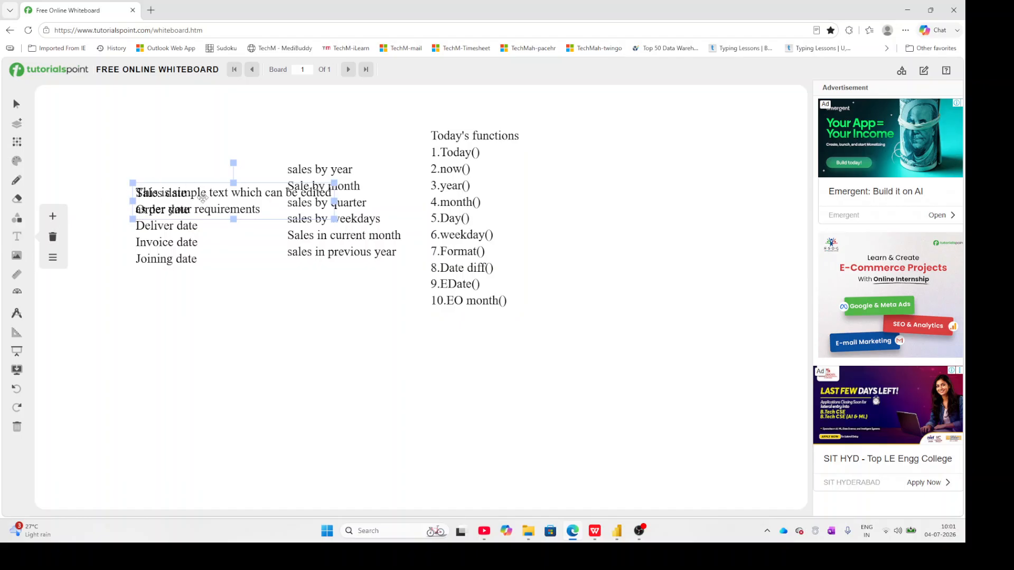
{"action": "left_click_drag", "start_coordinate": [219, 195], "coordinate": [258, 348]}
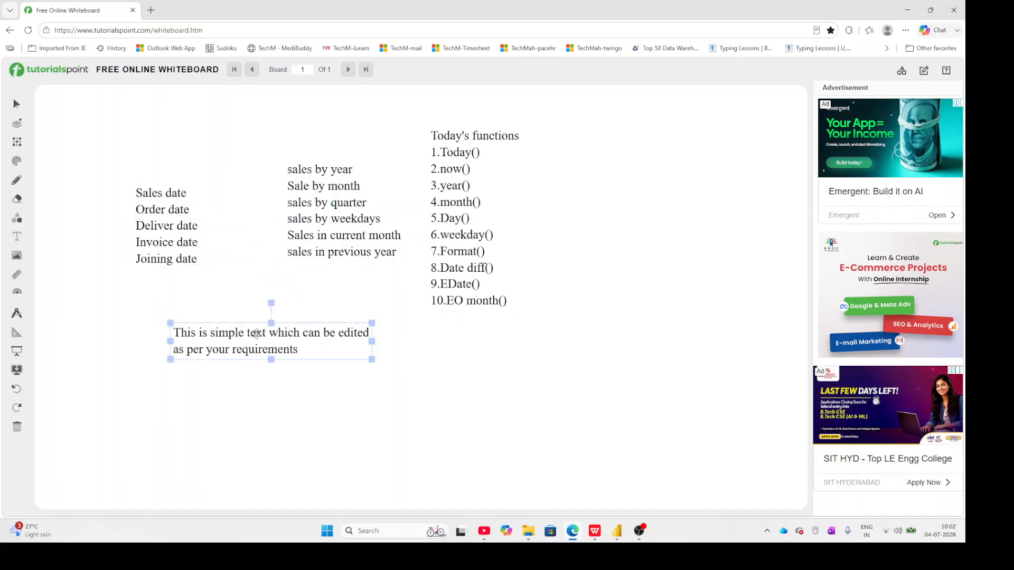
Replace the new text box's placeholder text with "sales by year" and start a second line.
{"action": "left_click", "coordinate": [303, 353]}
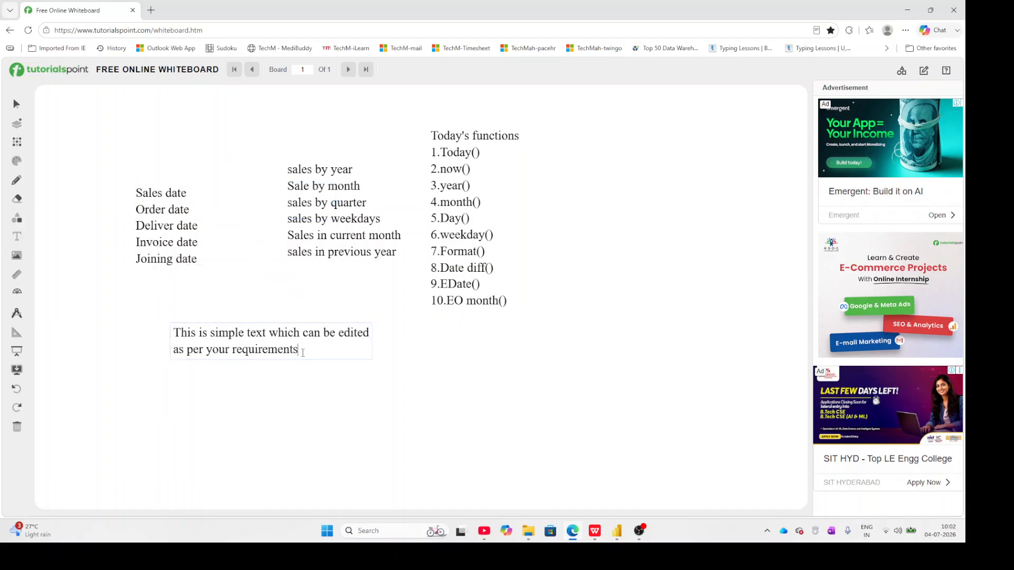
{"action": "key", "text": "BackSpace"}
{"action": "key", "text": "BackSpace"}
{"action": "key", "text": "BackSpace"}
{"action": "key", "text": "BackSpace"}
{"action": "key", "text": "BackSpace"}
{"action": "key", "text": "BackSpace"}
{"action": "key", "text": "BackSpace"}
{"action": "key", "text": "BackSpace"}
{"action": "key", "text": "BackSpace"}
{"action": "key", "text": "BackSpace"}
{"action": "key", "text": "BackSpace"}
{"action": "key", "text": "BackSpace"}
{"action": "key", "text": "BackSpace"}
{"action": "key", "text": "BackSpace"}
{"action": "key", "text": "BackSpace"}
{"action": "key", "text": "BackSpace"}
{"action": "key", "text": "BackSpace"}
{"action": "key", "text": "BackSpace"}
{"action": "key", "text": "BackSpace"}
{"action": "key", "text": "BackSpace"}
{"action": "key", "text": "BackSpace"}
{"action": "key", "text": "BackSpace"}
{"action": "key", "text": "BackSpace"}
{"action": "key", "text": "BackSpace"}
{"action": "key", "text": "BackSpace"}
{"action": "key", "text": "BackSpace"}
{"action": "key", "text": "BackSpace"}
{"action": "key", "text": "BackSpace"}
{"action": "key", "text": "BackSpace"}
{"action": "key", "text": "BackSpace"}
{"action": "key", "text": "BackSpace"}
{"action": "key", "text": "BackSpace"}
{"action": "key", "text": "BackSpace"}
{"action": "key", "text": "BackSpace"}
{"action": "key", "text": "BackSpace"}
{"action": "key", "text": "BackSpace"}
{"action": "key", "text": "BackSpace"}
{"action": "key", "text": "BackSpace"}
{"action": "key", "text": "BackSpace"}
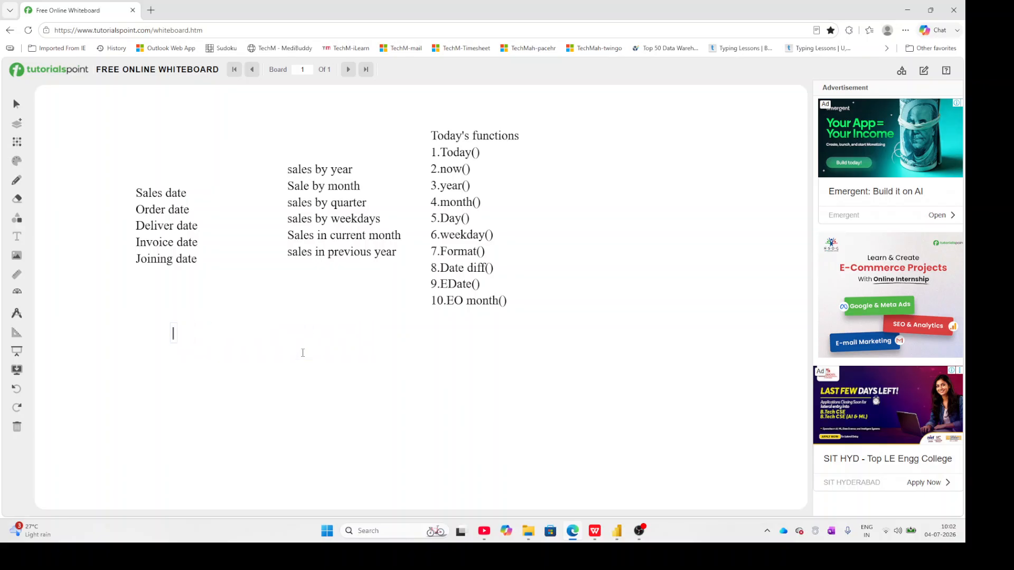
{"action": "type", "text": "sales by year"}
{"action": "key", "text": "Return"}
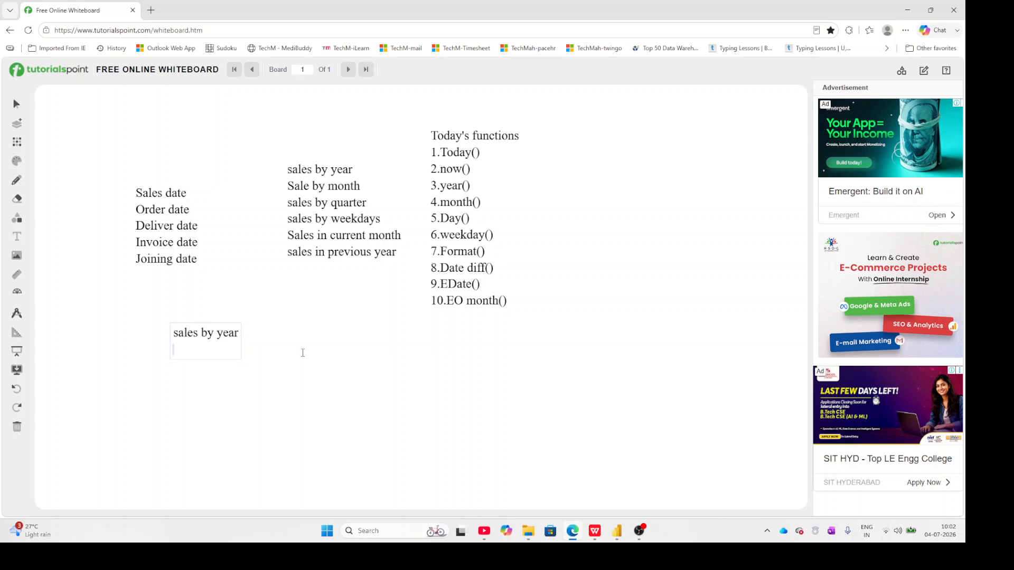
Write "Employes experience" as the second line, removing the extra s from the first word, and begin a third line.
{"action": "type", "text": "Employess exper"}
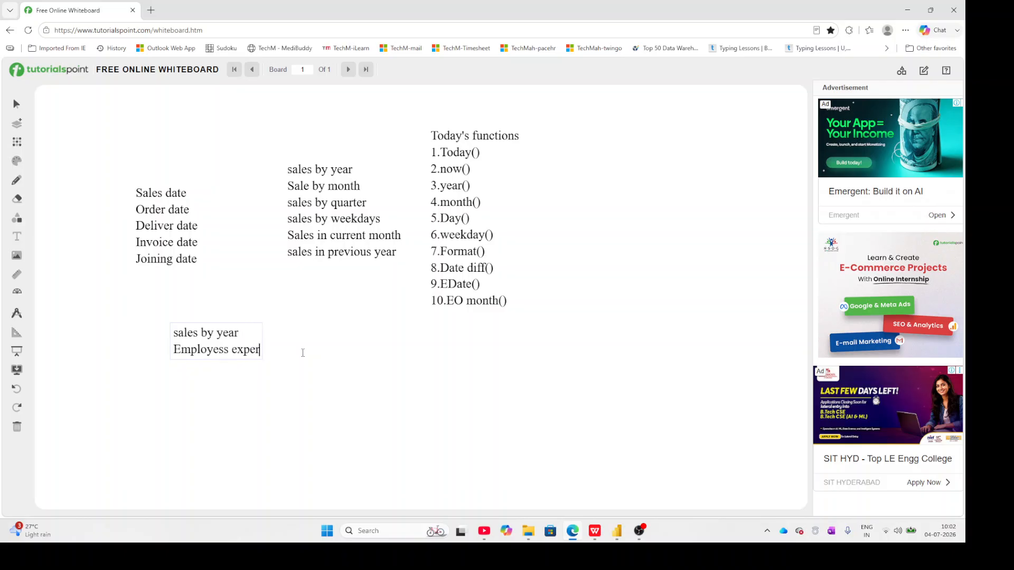
{"action": "type", "text": "ience"}
{"action": "key", "text": "Return"}
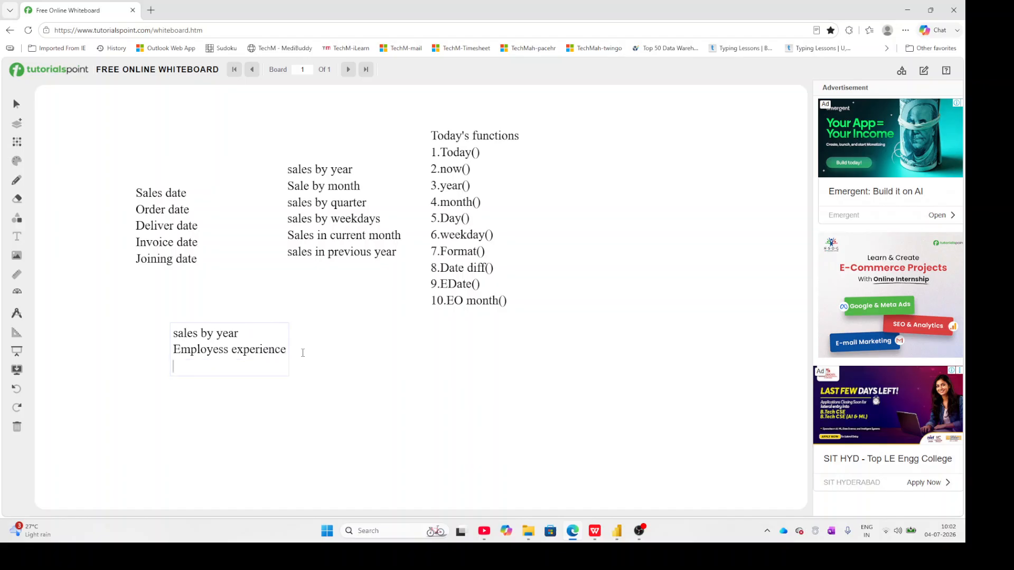
{"action": "left_click", "coordinate": [229, 349]}
{"action": "key", "text": "BackSpace"}
{"action": "left_click", "coordinate": [282, 349]}
{"action": "key", "text": "Return"}
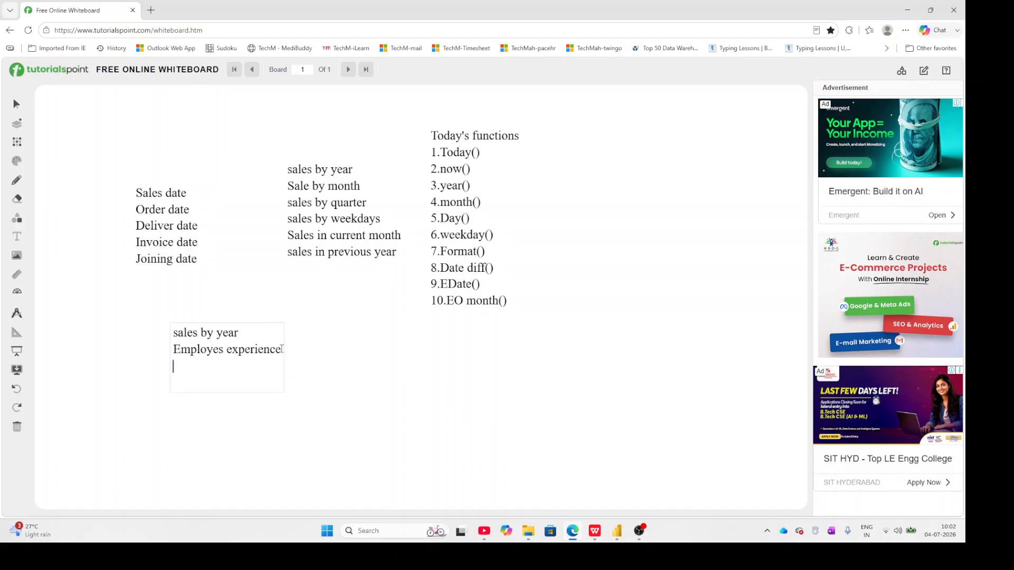
Write "Retail dashboard" as the third line of the text box and begin a new line.
{"action": "type", "text": "Retail dashboard"}
{"action": "key", "text": "Return"}
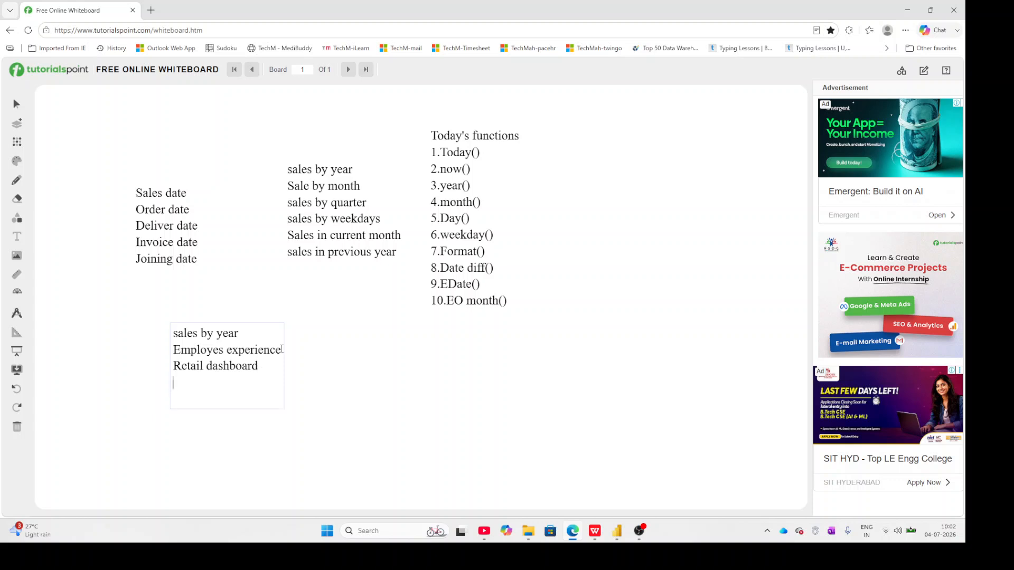
Write "Sales by month" as the fourth line of the text box and begin a new line.
{"action": "type", "text": "Sales by month"}
{"action": "key", "text": "Return"}
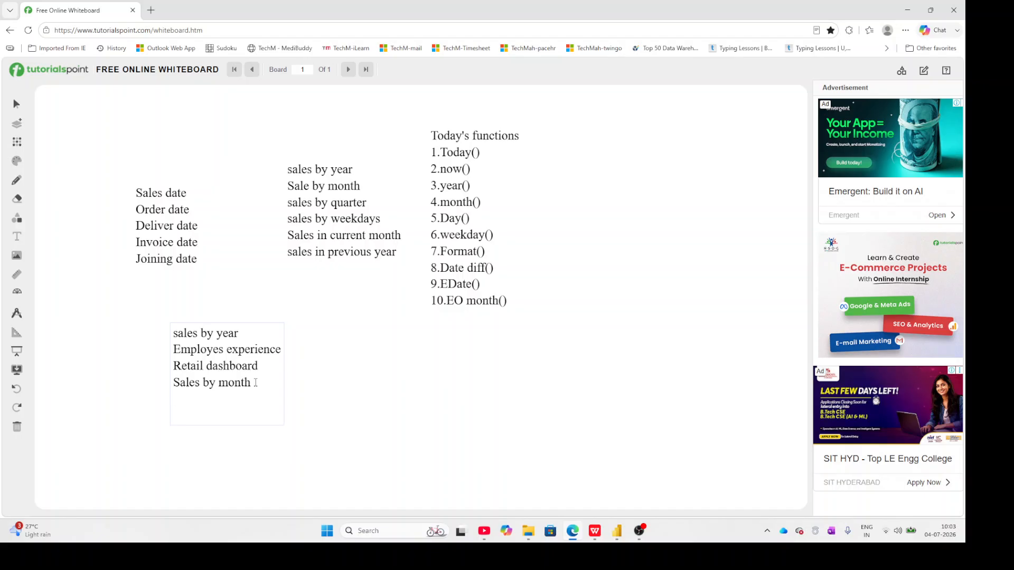
Write "Bank dashboard" as the fifth line of the text box.
{"action": "type", "text": "Bank dashboard"}
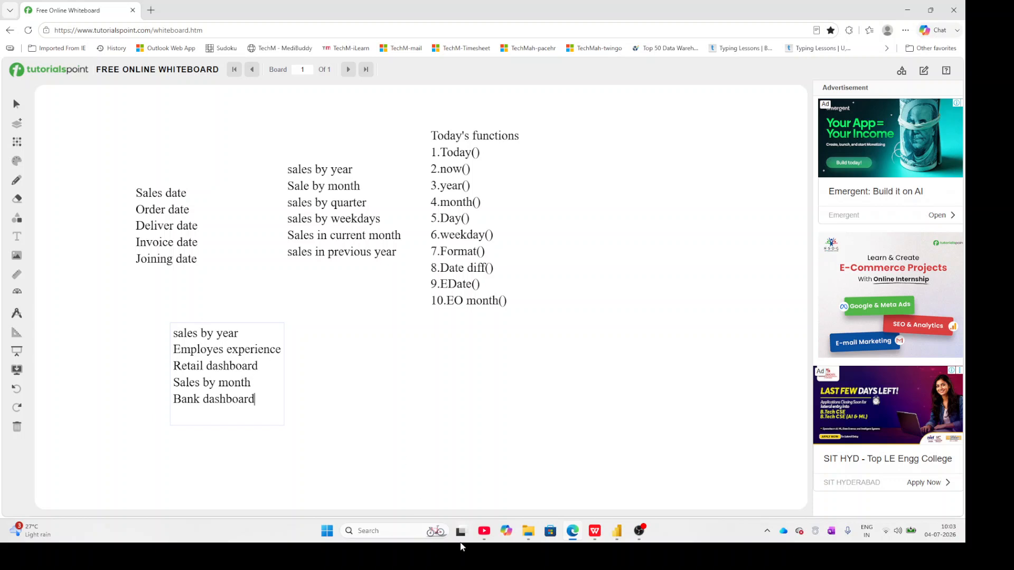
{"action": "left_click", "coordinate": [644, 540]}
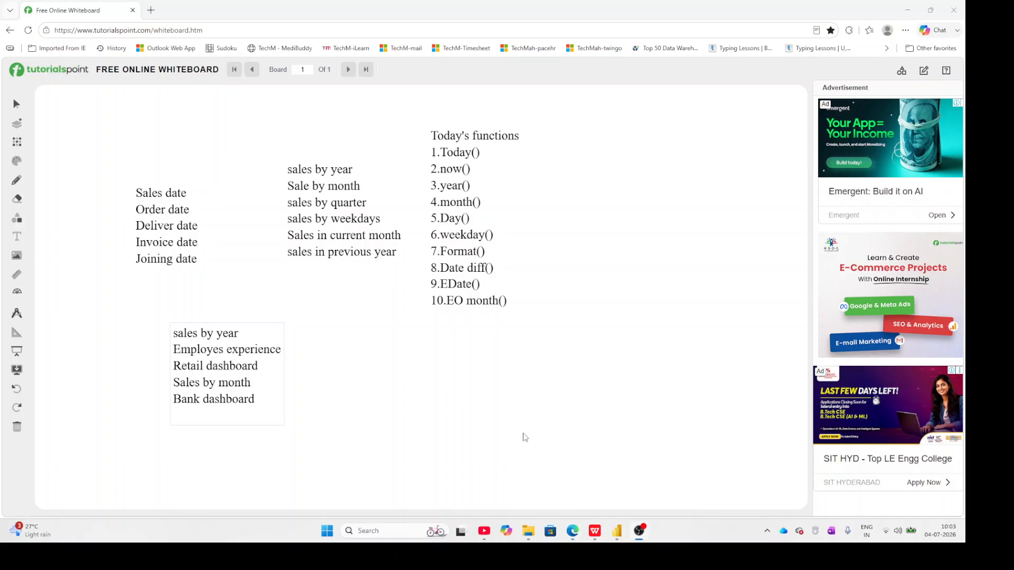